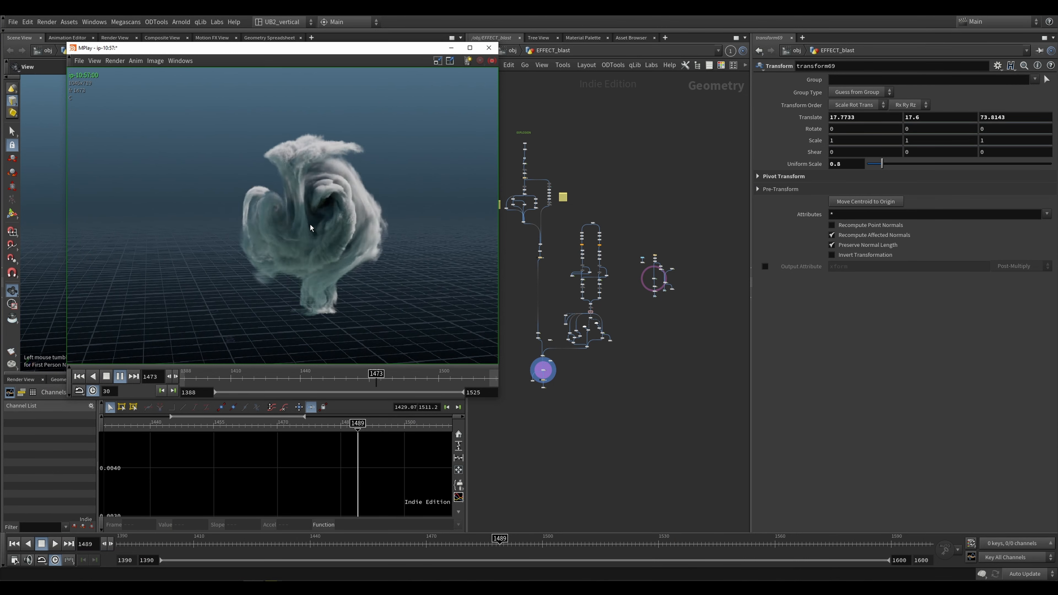
# Switch to the YouTube reference video, play the We Were Soldiers explosion shot, and pause it at 11:11
pyautogui.press('Up')
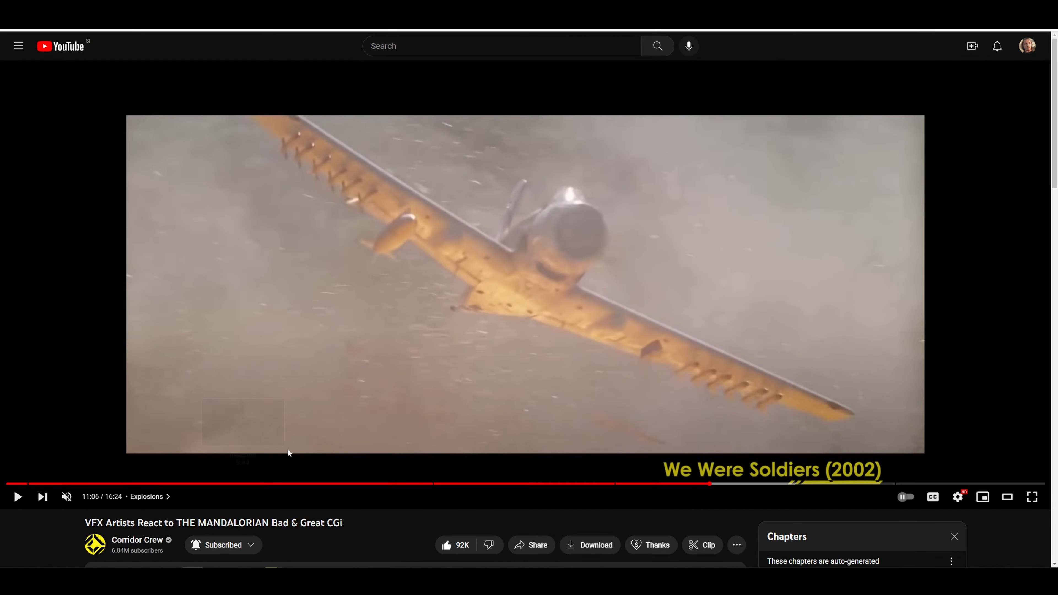
pyautogui.click(594, 342)
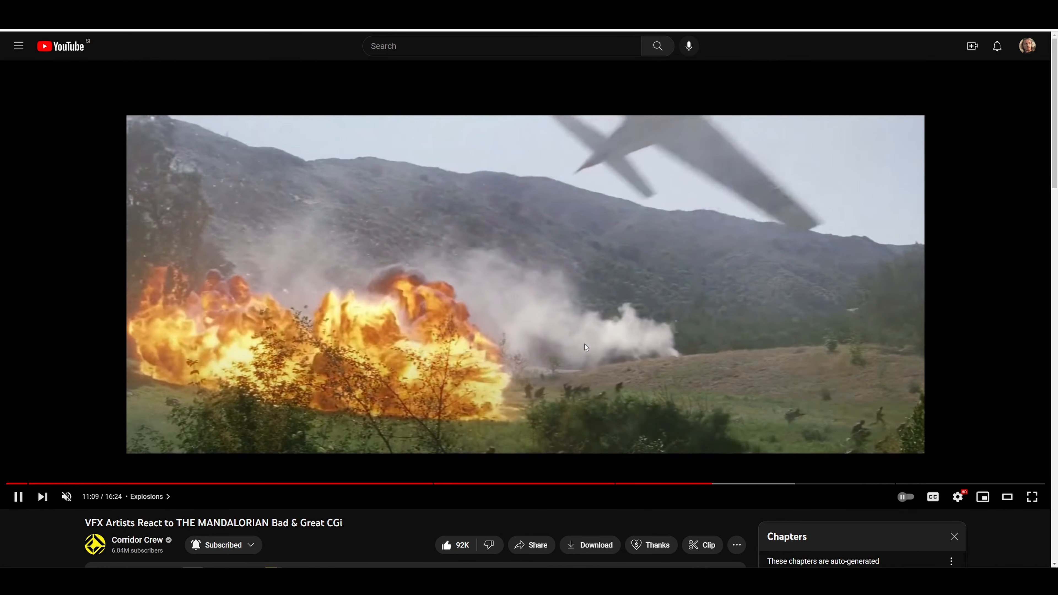
pyautogui.click(507, 274)
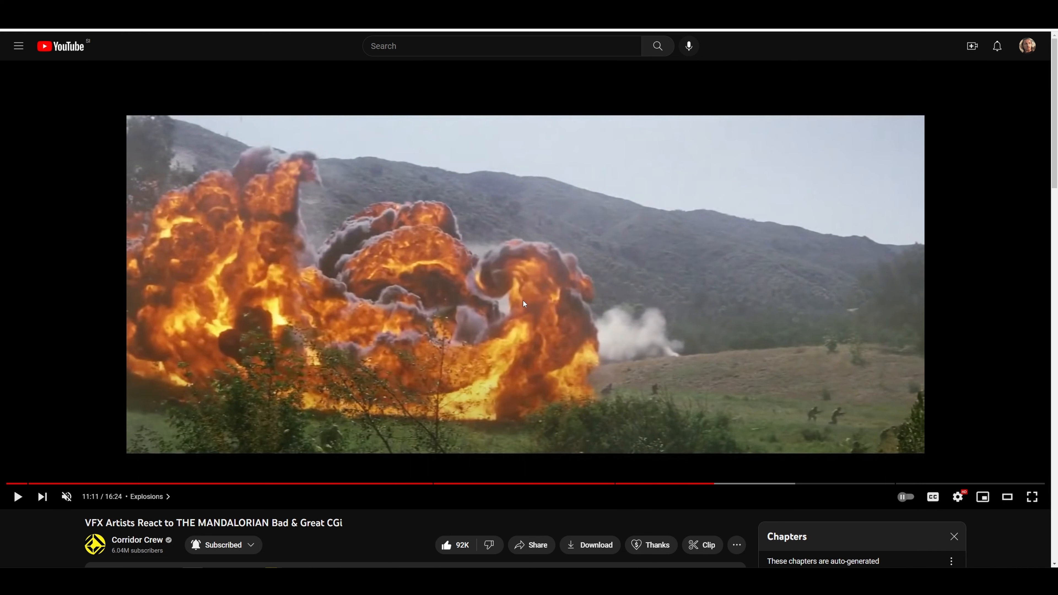
# Open plane_wake_turbulance.mov in the video player, rewind it, play the twin-vortex smoke, and pause
pyautogui.moveTo(274, 581)
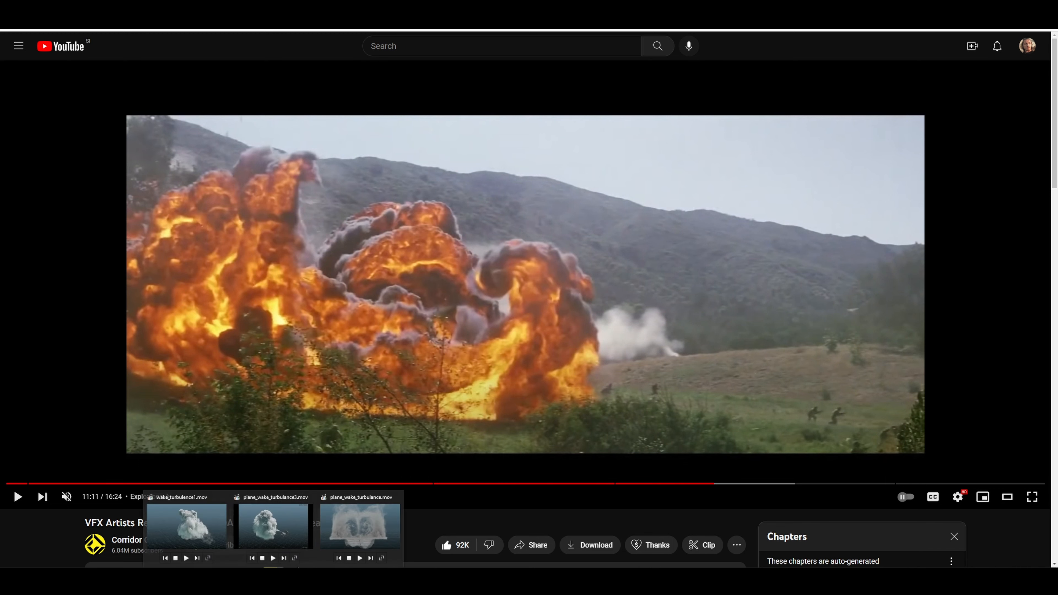
pyautogui.click(353, 541)
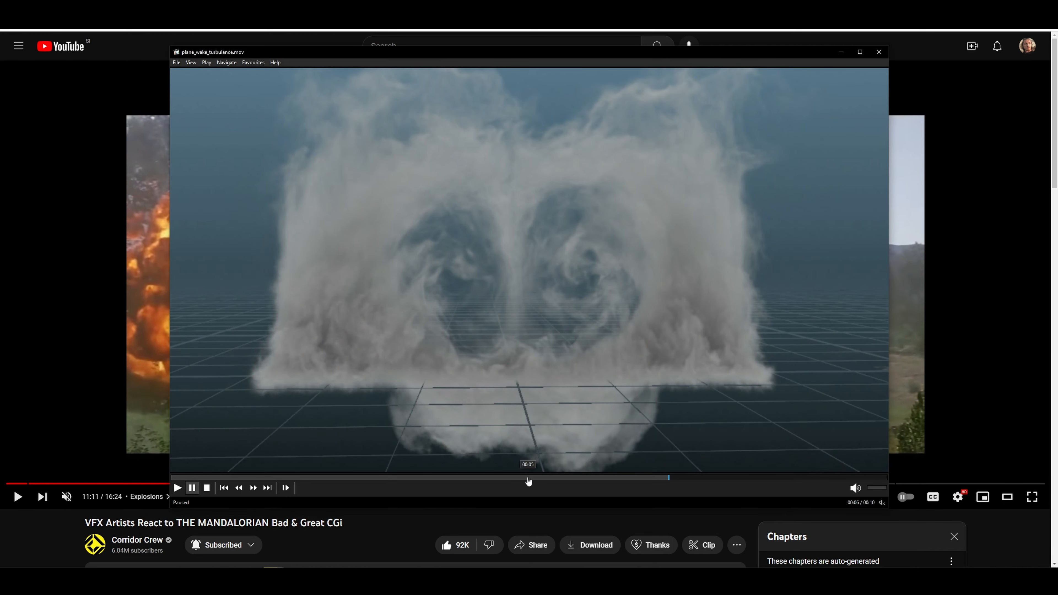
pyautogui.moveTo(527, 478); pyautogui.dragTo(395, 478)
pyautogui.click(501, 379)
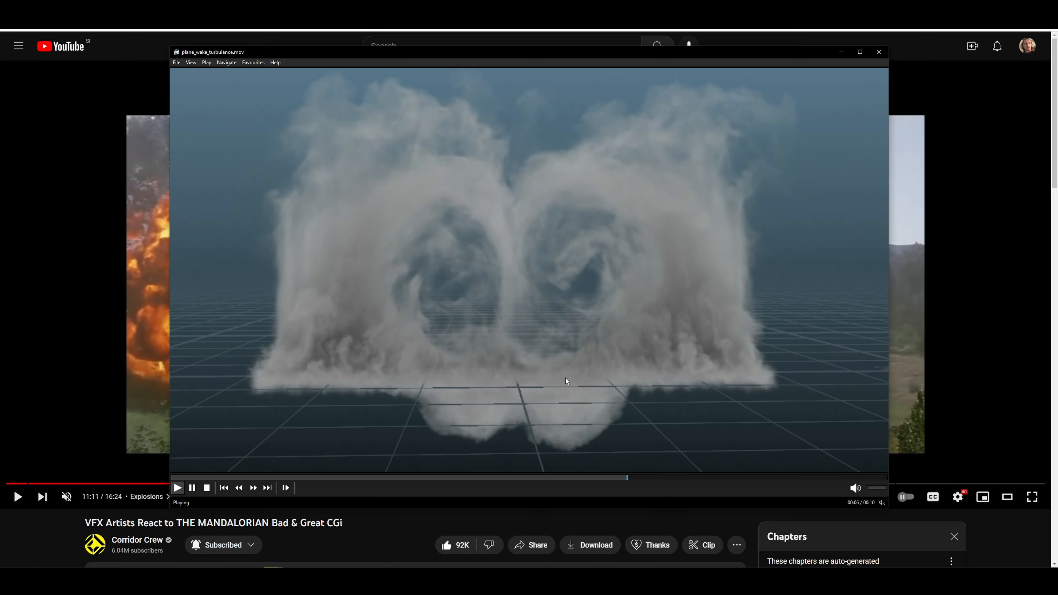
pyautogui.click(556, 385)
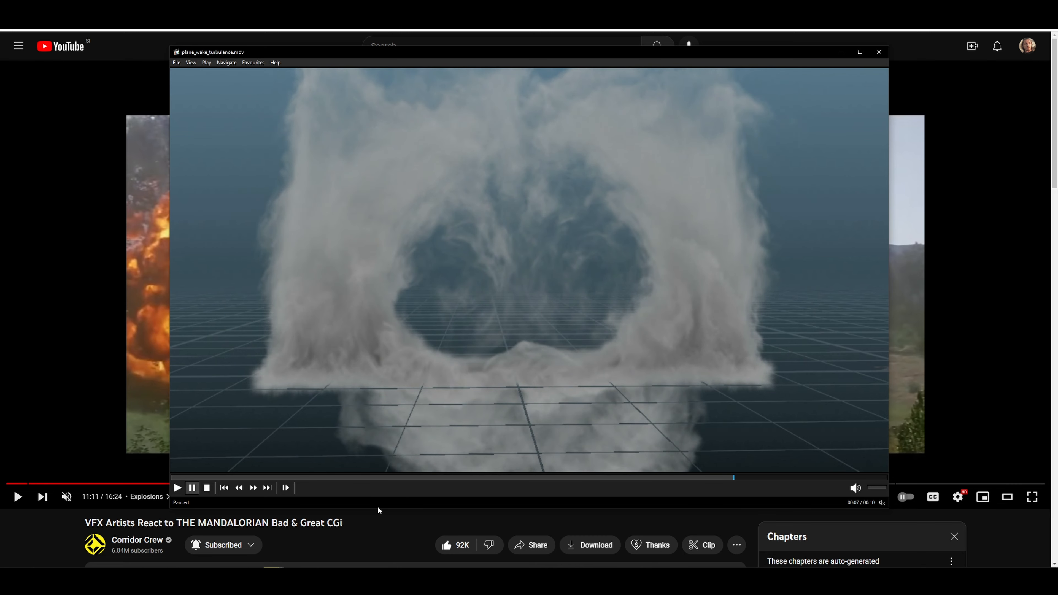
# Switch to plane_wake_turbulance3.mov and play the creature flying through the smoke plume, restarting from the middle of the clip
pyautogui.click(273, 578)
pyautogui.click(280, 540)
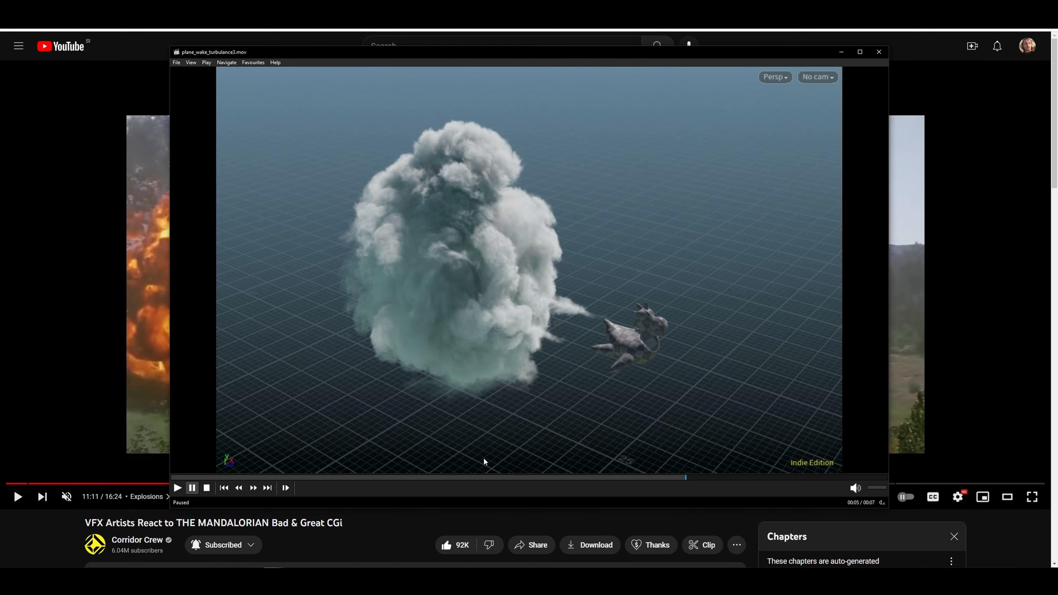
pyautogui.click(623, 394)
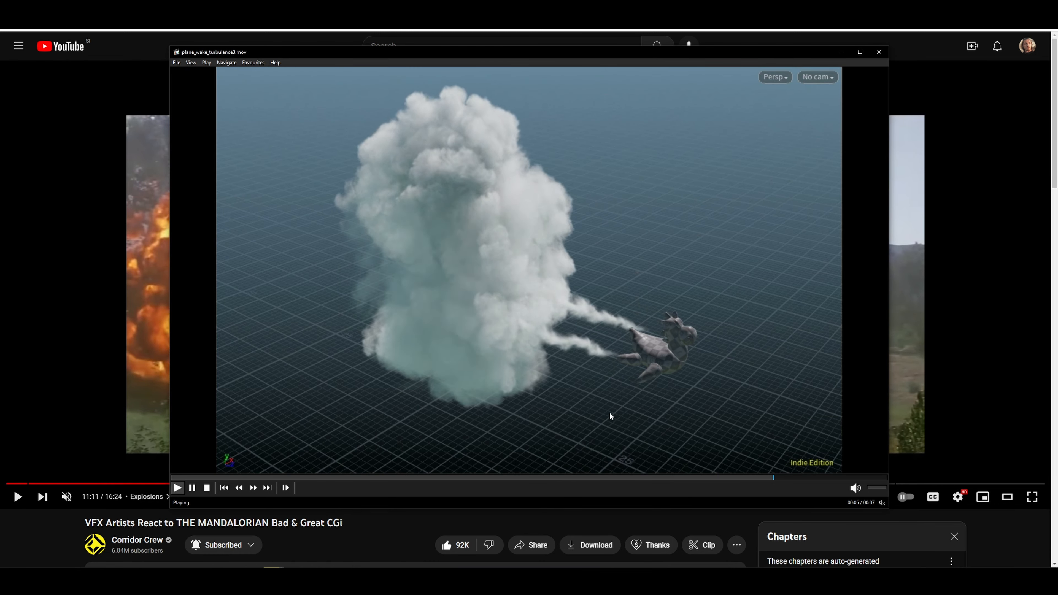
pyautogui.click(485, 477)
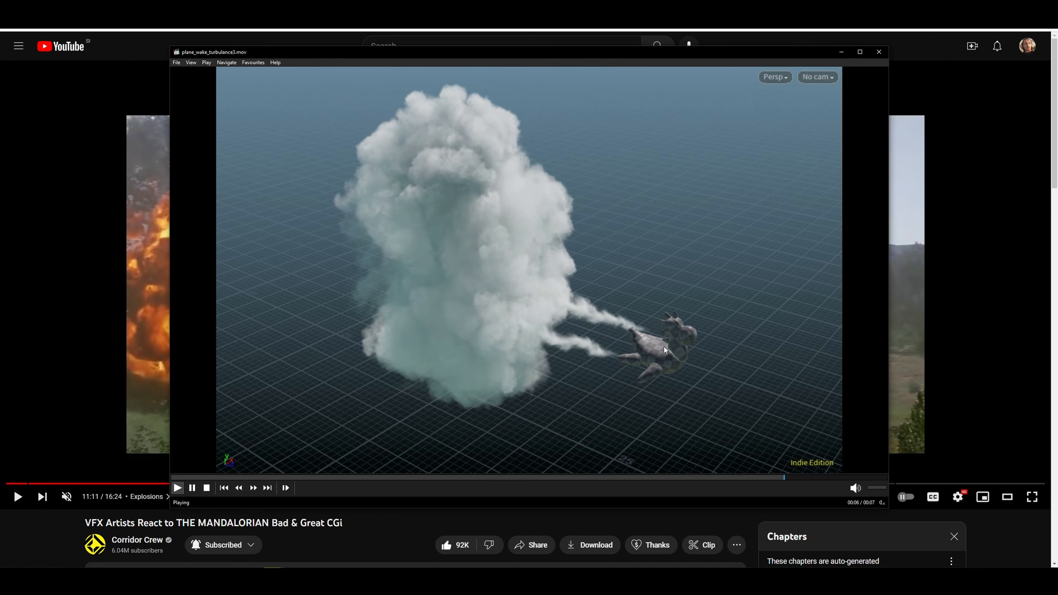
# Return to the YouTube video and play the napalm explosion a little further, pausing at 11:12
pyautogui.click(399, 543)
pyautogui.click(509, 344)
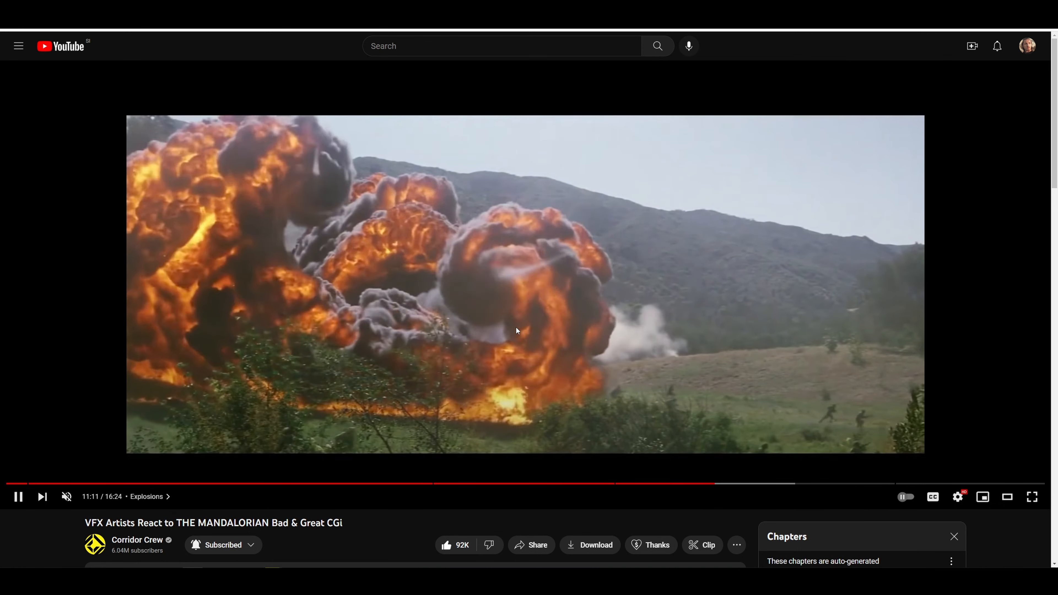
pyautogui.click(501, 282)
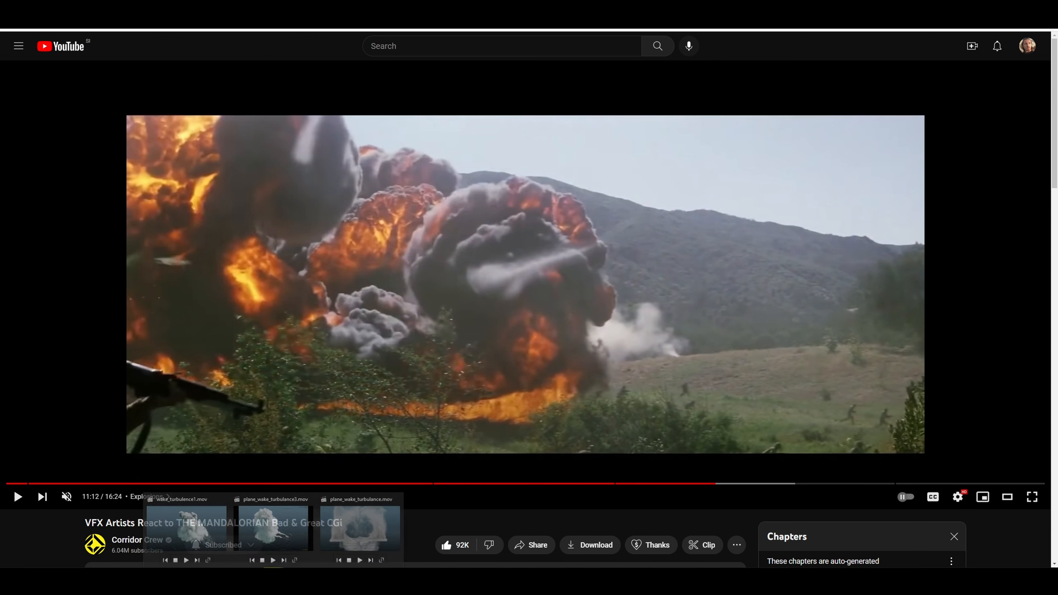
# Replay plane_wake_turbulance3.mov from the middle and again from 00:02, then minimize the player
pyautogui.click(307, 531)
pyautogui.click(520, 479)
pyautogui.click(558, 407)
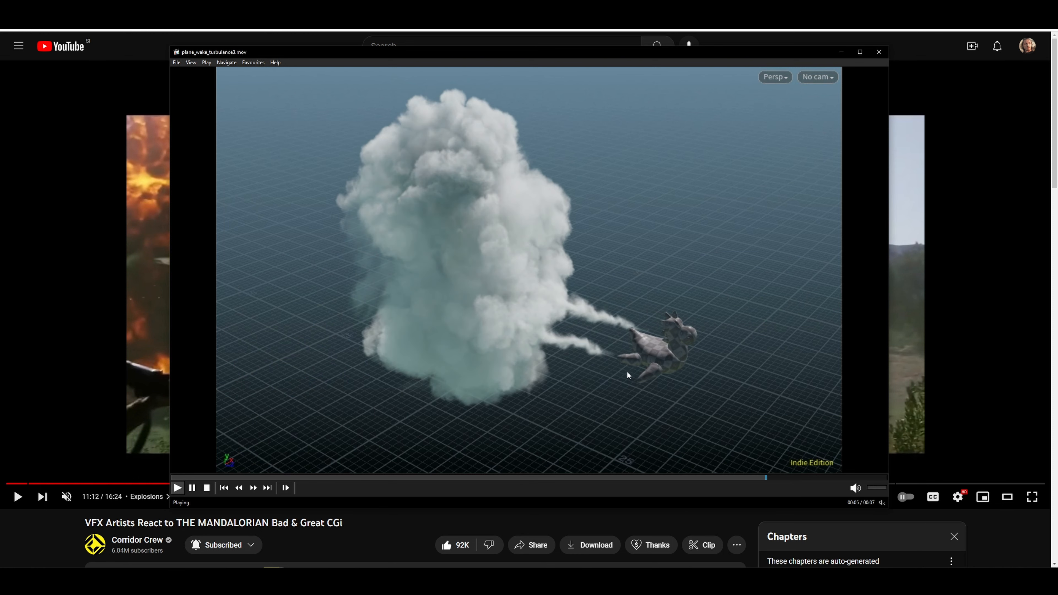
pyautogui.click(592, 371)
pyautogui.click(415, 479)
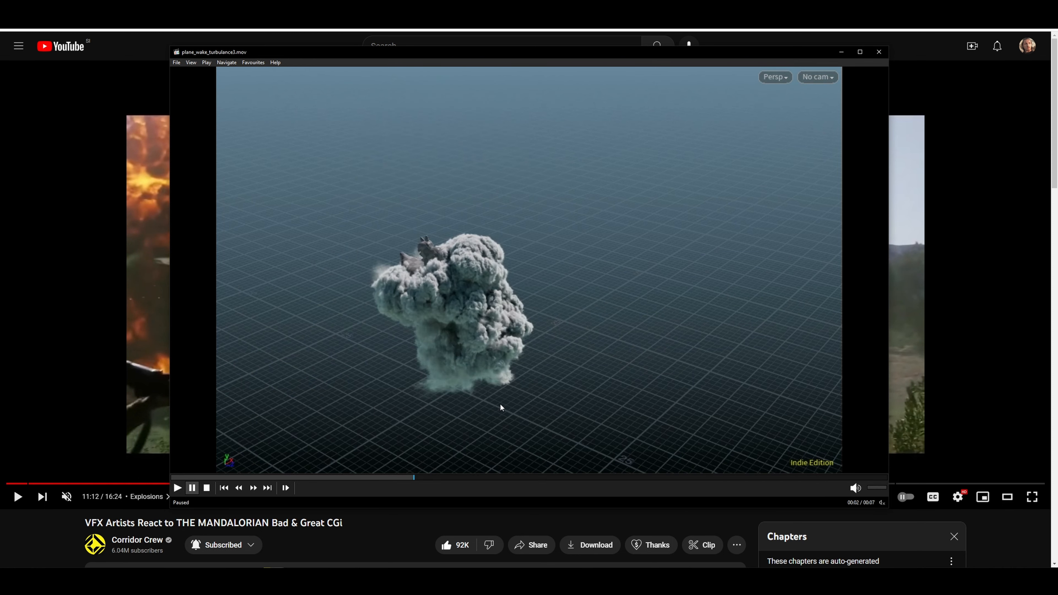
pyautogui.click(503, 400)
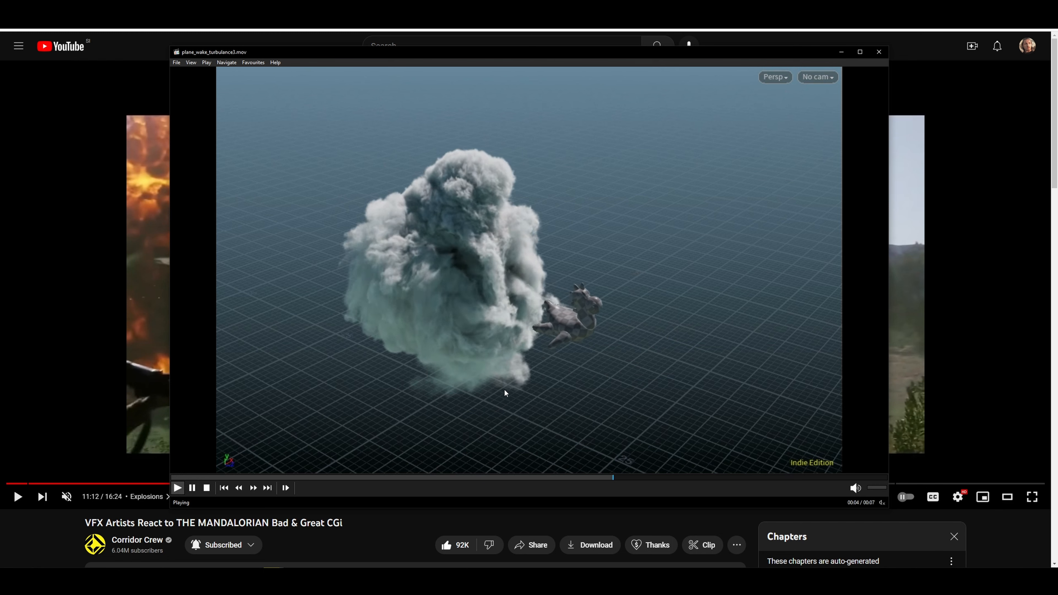
pyautogui.click(738, 150)
pyautogui.click(841, 55)
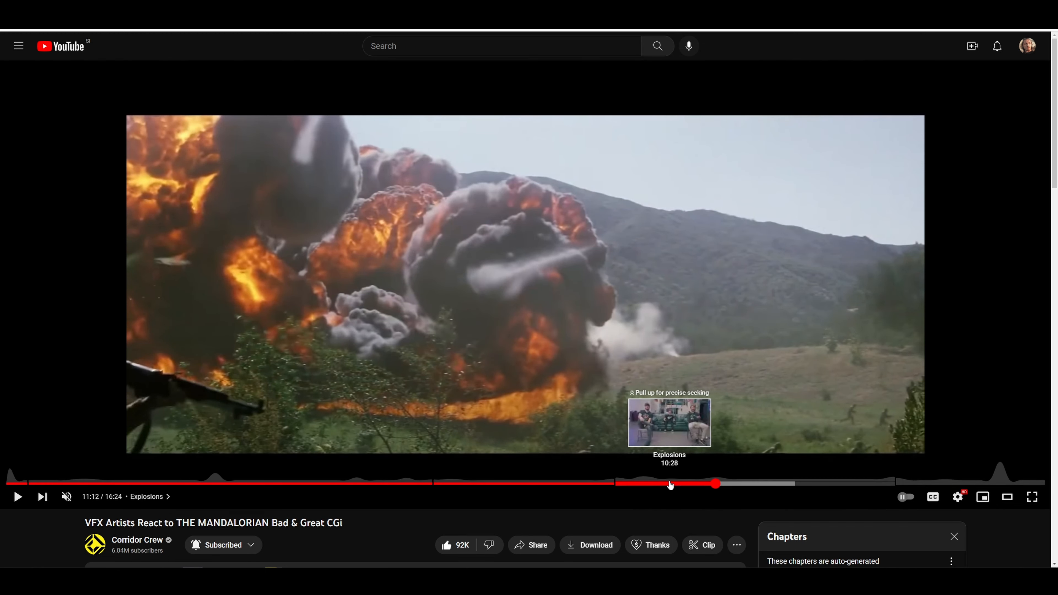
# Skip back in the YouTube video's Explosions chapter to about 10:40 and review the jungle explosion shot
pyautogui.click(682, 485)
pyautogui.click(648, 408)
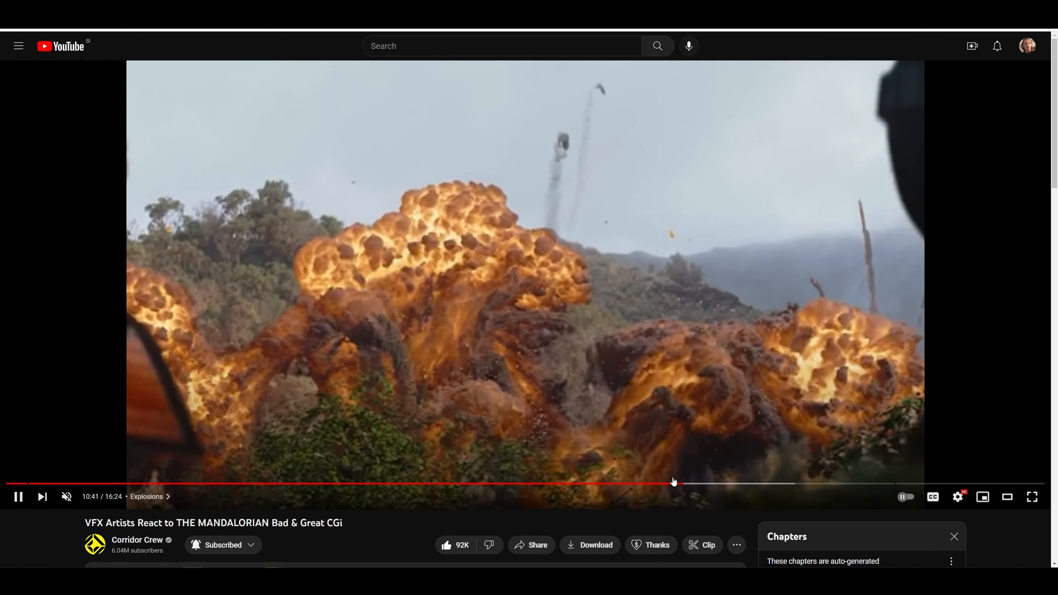
pyautogui.click(668, 485)
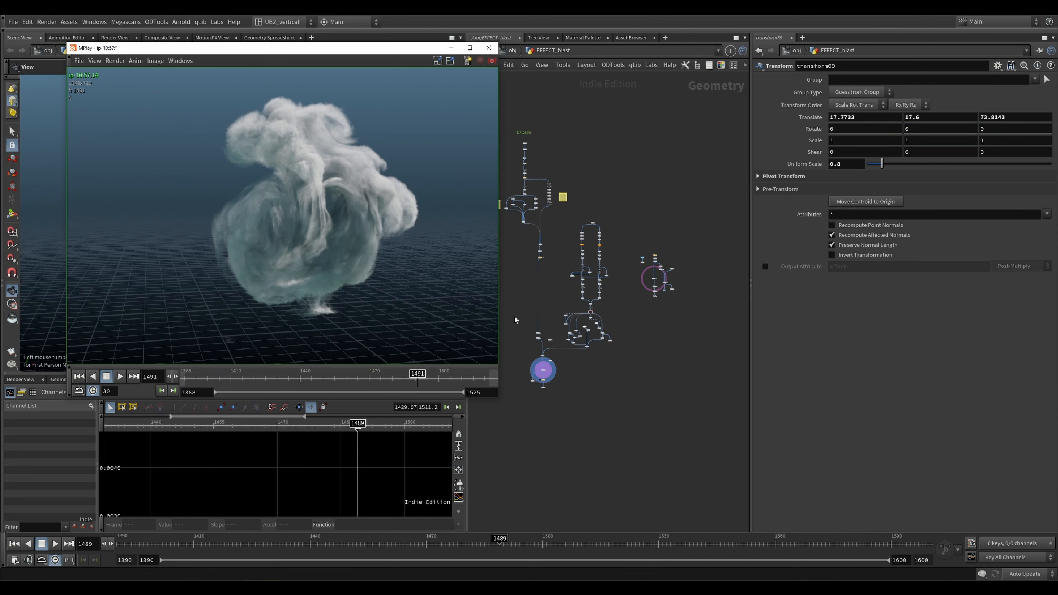
# Switch to MPlay, rewind the smoke flipbook to an earlier frame, and play it
pyautogui.moveTo(417, 378); pyautogui.dragTo(284, 379)
pyautogui.press('Up')
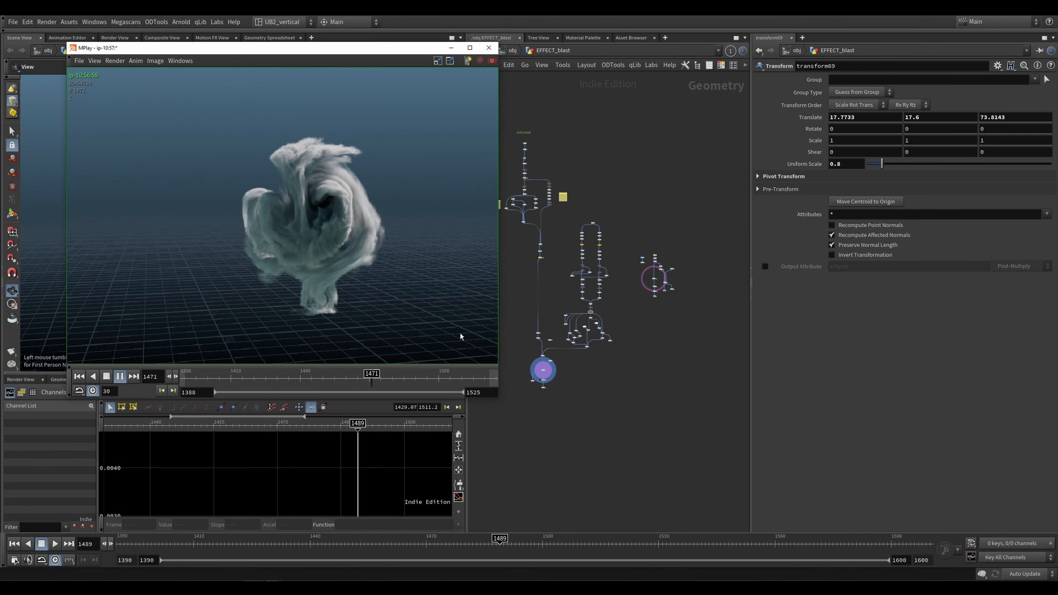
# Return to Houdini, display the transform50 node's output, and view it near the start of the timeline
pyautogui.click(551, 414)
pyautogui.moveTo(525, 352)
pyautogui.mouseDown(button='middle')
pyautogui.moveTo(542, 373)
pyautogui.moveTo(531, 333)
pyautogui.mouseUp(button='middle')
pyautogui.scroll(4, 546, 373)
pyautogui.scroll(5, 575, 374)
pyautogui.scroll(1, 532, 376)
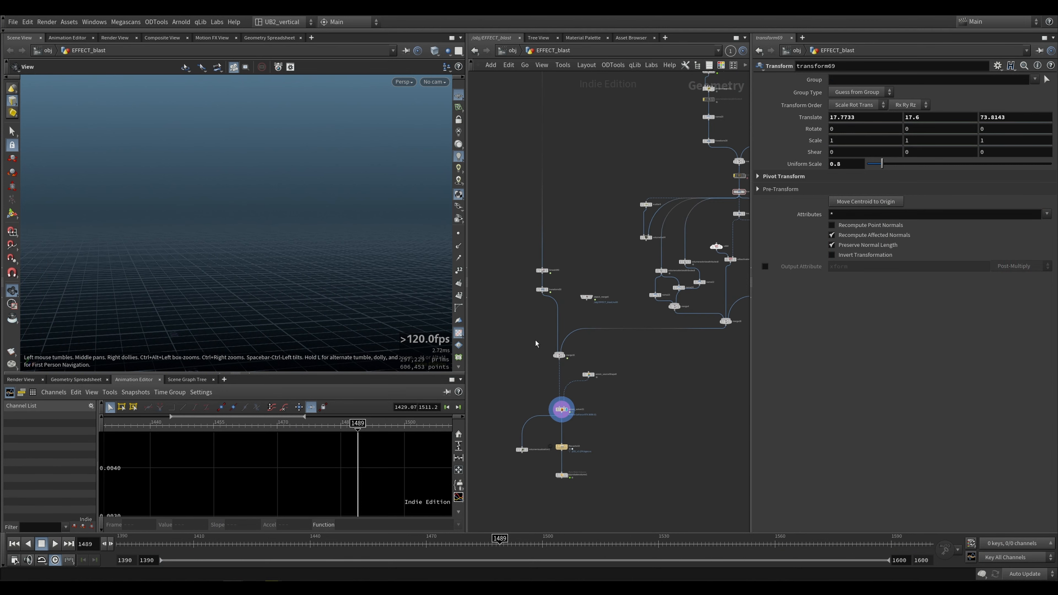
pyautogui.click(542, 289)
pyautogui.click(147, 544)
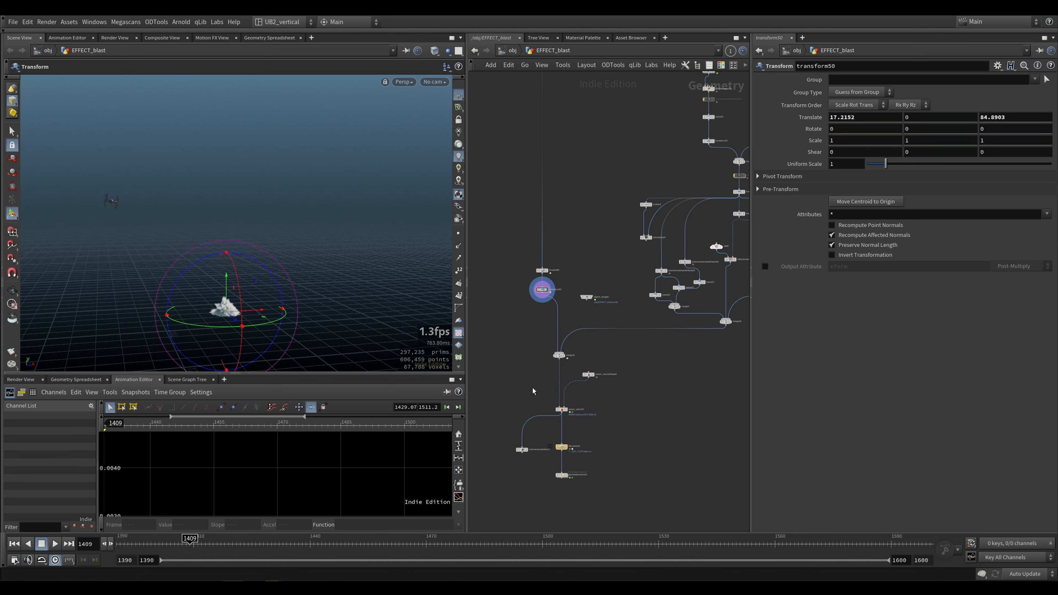
# Display axiom_solver21, simulate to frame 1477, and examine the smoke up close
pyautogui.click(561, 409)
pyautogui.press('Up')
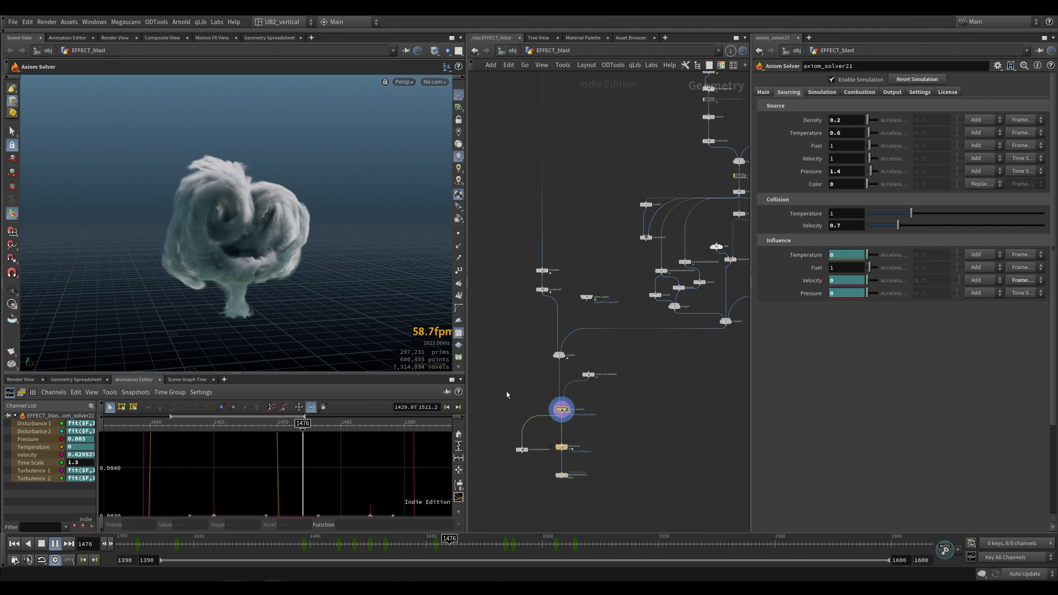
pyautogui.press('Escape')
pyautogui.keyDown('alt'); pyautogui.moveTo(239, 237); pyautogui.dragTo(282, 207, button='right'); pyautogui.keyUp('alt')
pyautogui.moveTo(282, 207)
pyautogui.keyDown('alt'); pyautogui.mouseDown()
pyautogui.moveTo(303, 260)
pyautogui.moveTo(207, 231)
pyautogui.moveTo(285, 219)
pyautogui.mouseUp(); pyautogui.keyUp('alt')
# Connect the object_merge6 output to the merge32 node
pyautogui.scroll(4, 586, 310)
pyautogui.moveTo(543, 346); pyautogui.dragTo(545, 350)
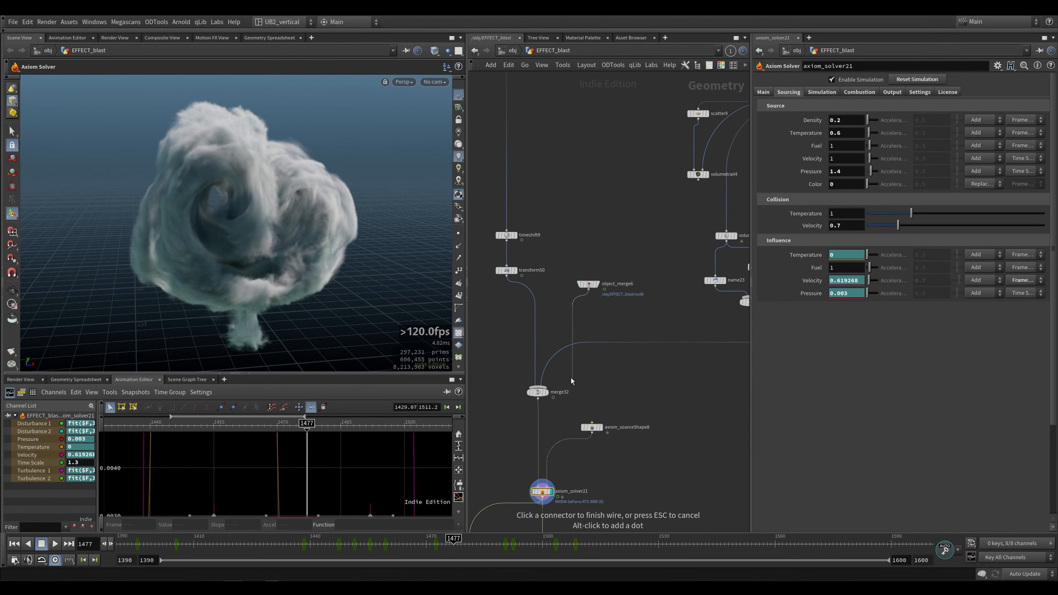
pyautogui.click(542, 387)
pyautogui.moveTo(615, 374); pyautogui.dragTo(586, 351, button='middle')
# Rerun the solver simulation from the first frame, stop at frame 1464, and examine the twin smoke curls from above
pyautogui.moveTo(281, 237)
pyautogui.keyDown('alt'); pyautogui.mouseDown(button='middle')
pyautogui.moveTo(242, 256)
pyautogui.moveTo(279, 234)
pyautogui.mouseUp(button='middle'); pyautogui.keyUp('alt')
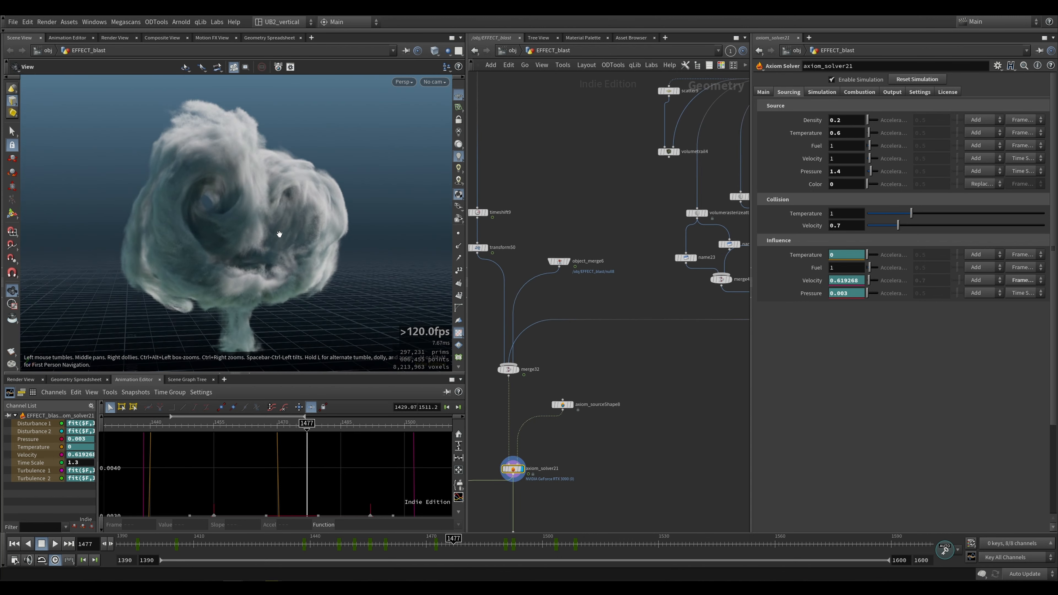
pyautogui.keyDown('alt'); pyautogui.moveTo(279, 234); pyautogui.dragTo(293, 343, button='right'); pyautogui.keyUp('alt')
pyautogui.hotkey('ctrl', 'Up')
pyautogui.press('Up')
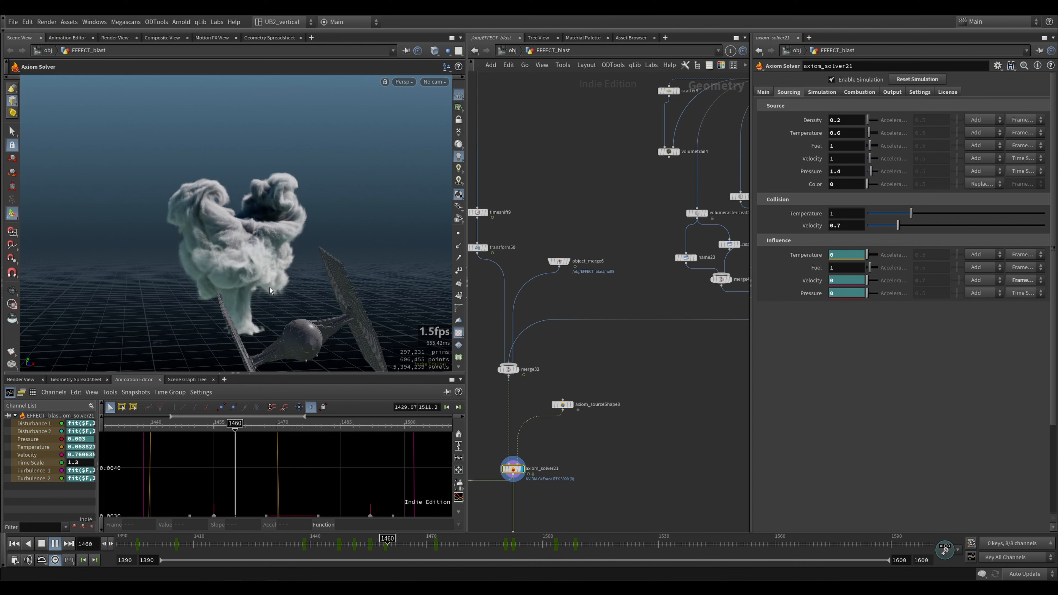
pyautogui.press('Up')
pyautogui.keyDown('alt'); pyautogui.moveTo(269, 287); pyautogui.dragTo(213, 278); pyautogui.keyUp('alt')
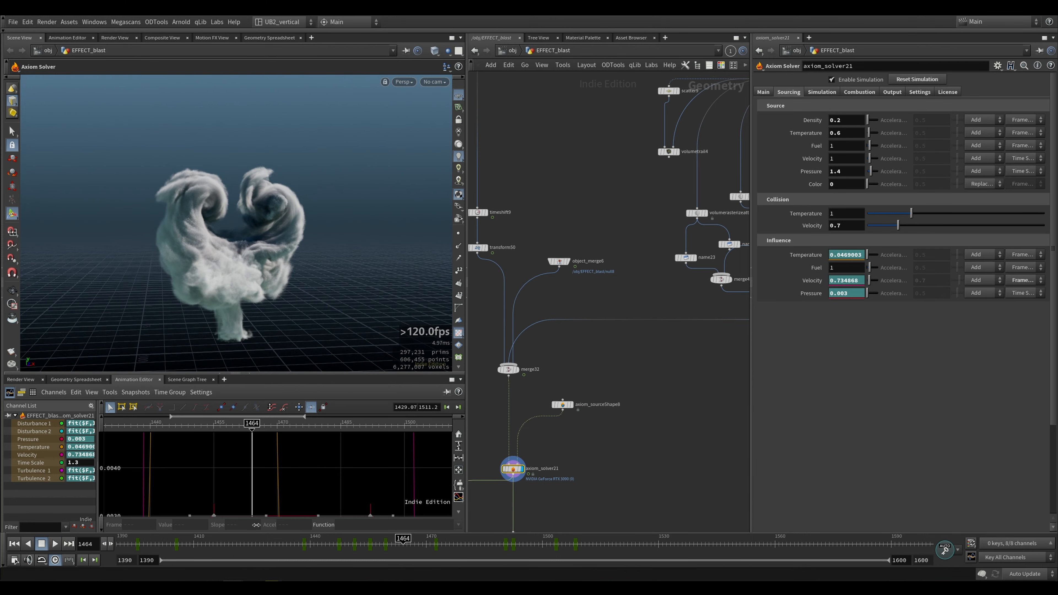
pyautogui.keyDown('alt'); pyautogui.moveTo(249, 251); pyautogui.dragTo(233, 332); pyautogui.keyUp('alt')
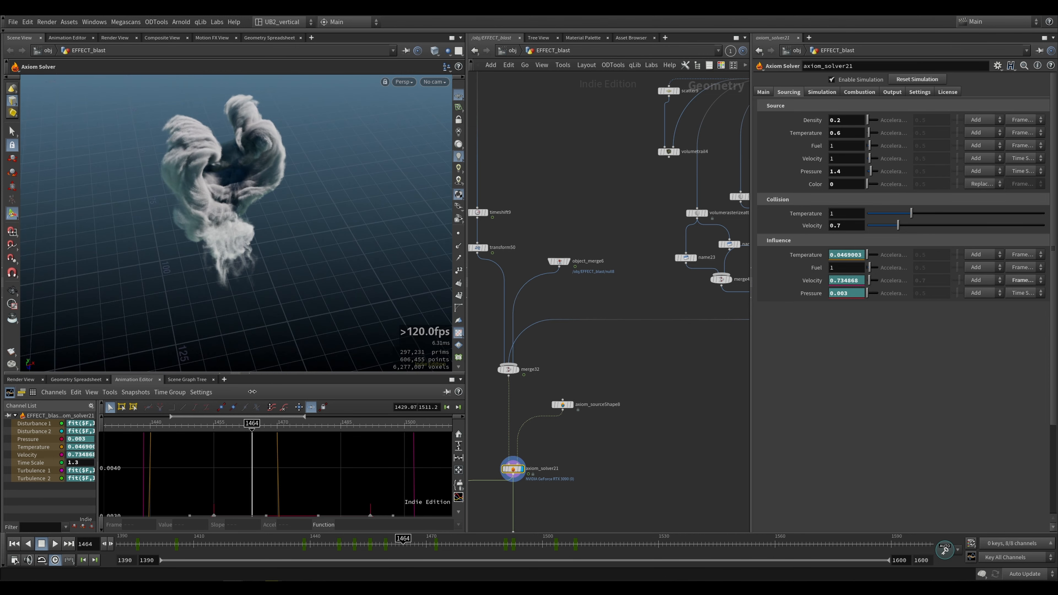
# Resimulate from the first frame to frame 1452 and overlay the Axiom velocity trail node as a template
pyautogui.hotkey('ctrl', 'Up')
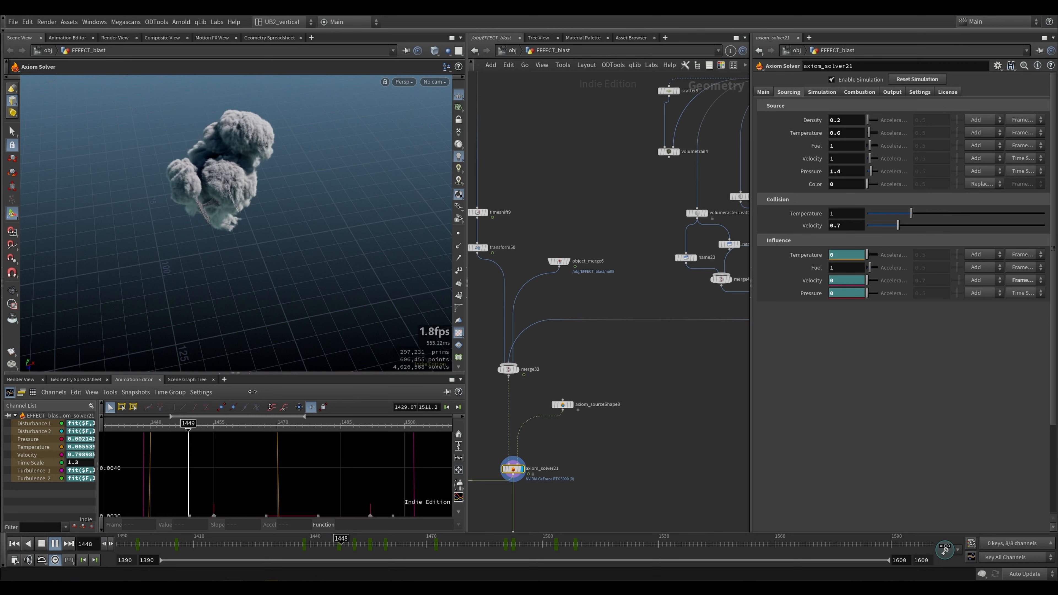
pyautogui.press('Up')
pyautogui.moveTo(627, 368); pyautogui.dragTo(471, 399, button='middle')
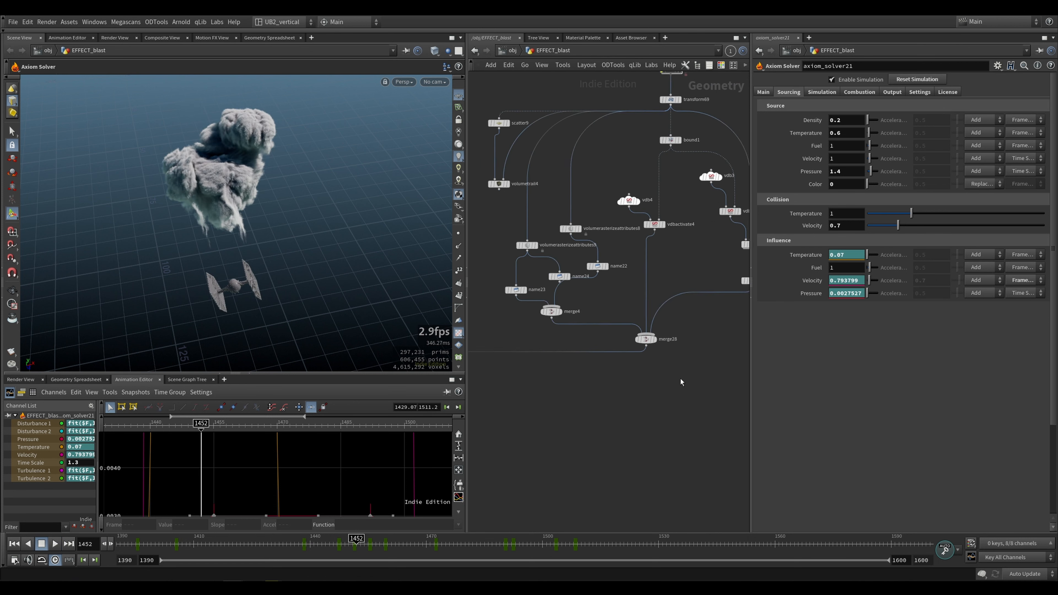
pyautogui.moveTo(681, 379); pyautogui.dragTo(522, 373, button='middle')
pyautogui.click(653, 292)
pyautogui.press('Escape')
# Reposition the velocity vortices with transform69, setting translate to 13.5644, 16.0947, 73.8143
pyautogui.keyDown('alt'); pyautogui.moveTo(261, 195); pyautogui.dragTo(238, 188); pyautogui.keyUp('alt')
pyautogui.moveTo(567, 155); pyautogui.dragTo(599, 237, button='middle')
pyautogui.click(544, 175)
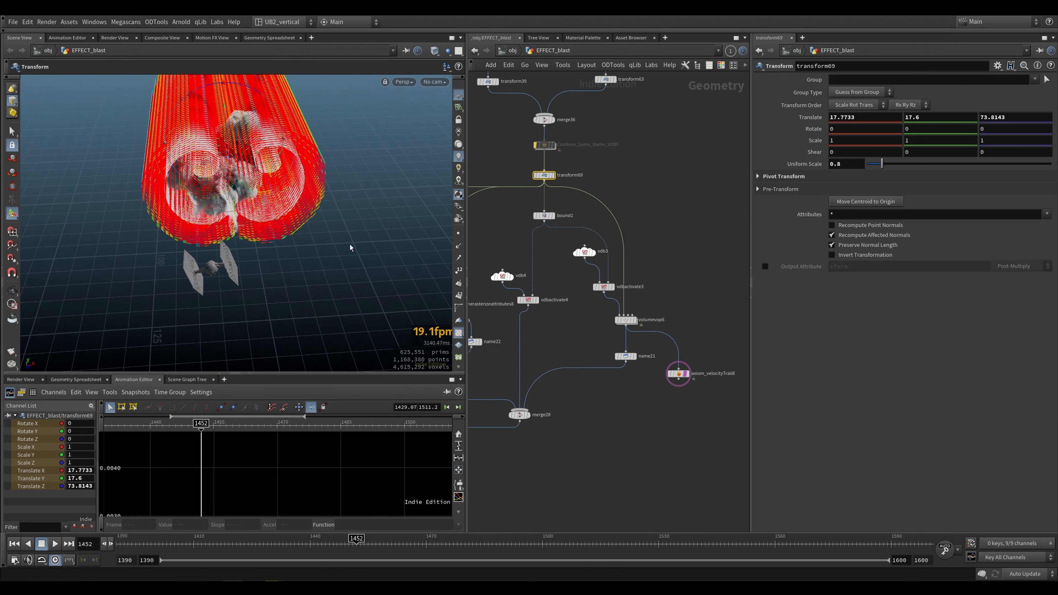
pyautogui.moveTo(248, 175)
pyautogui.keyDown('alt'); pyautogui.mouseDown()
pyautogui.moveTo(261, 155)
pyautogui.moveTo(252, 141)
pyautogui.moveTo(243, 166)
pyautogui.mouseUp(); pyautogui.keyUp('alt')
pyautogui.keyDown('alt'); pyautogui.moveTo(243, 283); pyautogui.dragTo(182, 211); pyautogui.keyUp('alt')
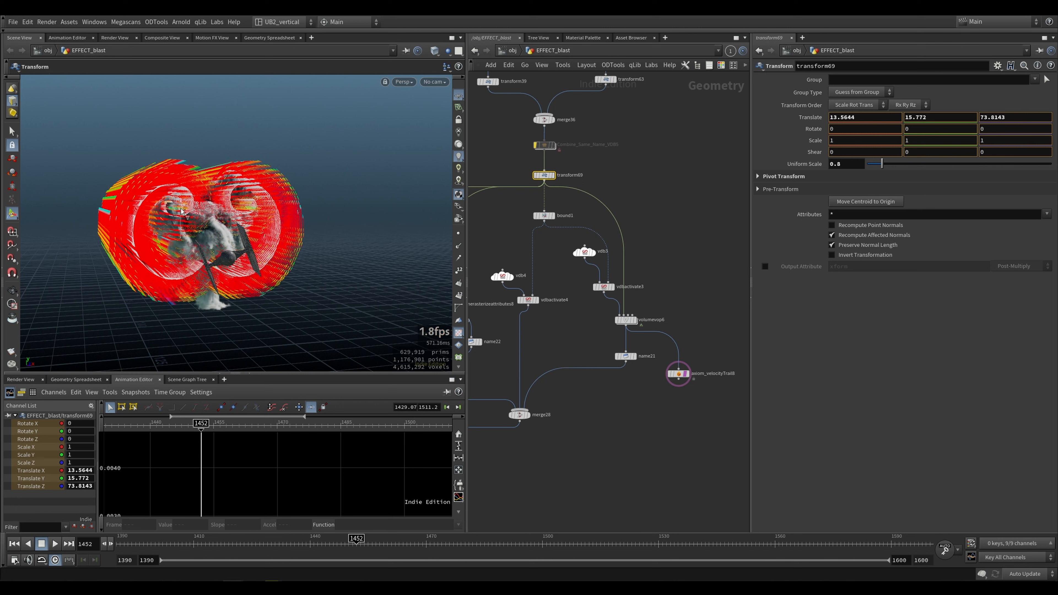
# Turn off the template display of the Axiom velocity trail node
pyautogui.click(583, 444)
pyautogui.moveTo(527, 452); pyautogui.dragTo(636, 399, button='middle')
pyautogui.scroll(-5, 630, 400)
pyautogui.click(683, 370)
# Select axiom_solver21, rerun the simulation from the first frame to frame 1470, and inspect the smoke from another angle
pyautogui.moveTo(560, 437); pyautogui.dragTo(602, 407, button='middle')
pyautogui.scroll(5, 602, 406)
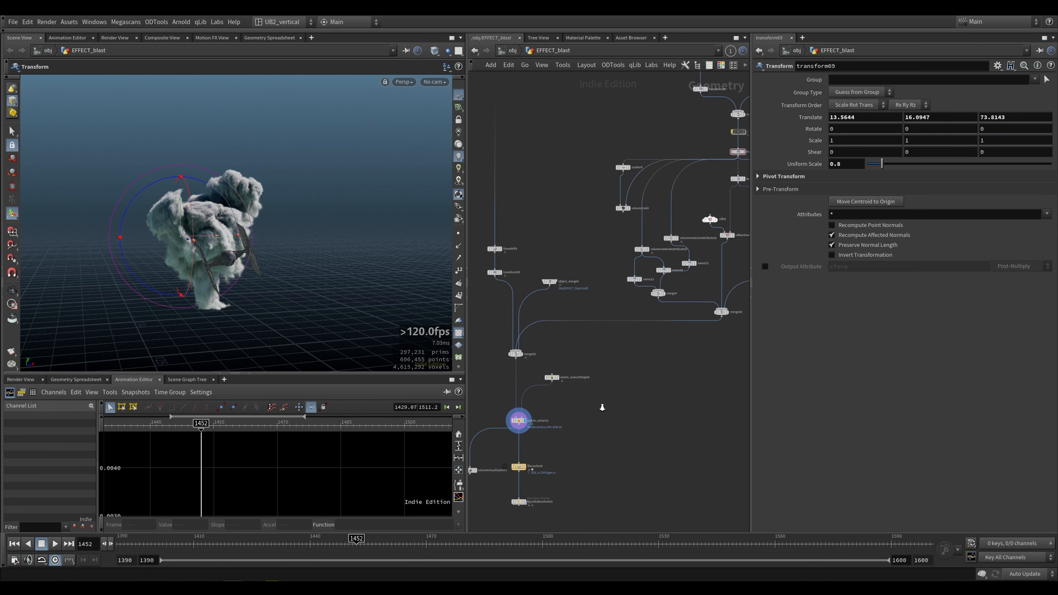
pyautogui.click(492, 421)
pyautogui.hotkey('ctrl', 'Up')
pyautogui.press('Up')
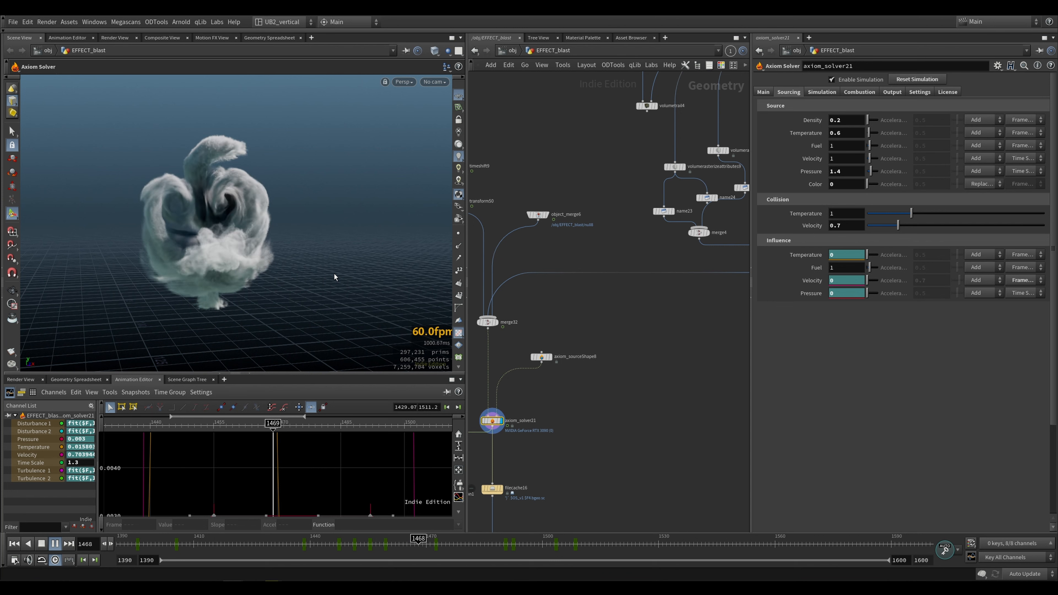
pyautogui.press('Escape')
pyautogui.moveTo(271, 198); pyautogui.dragTo(217, 253)
pyautogui.press('Return')
# Display the spiral4 base curve, followed by the stacked curve copies made by copy5
pyautogui.scroll(-5, 541, 367)
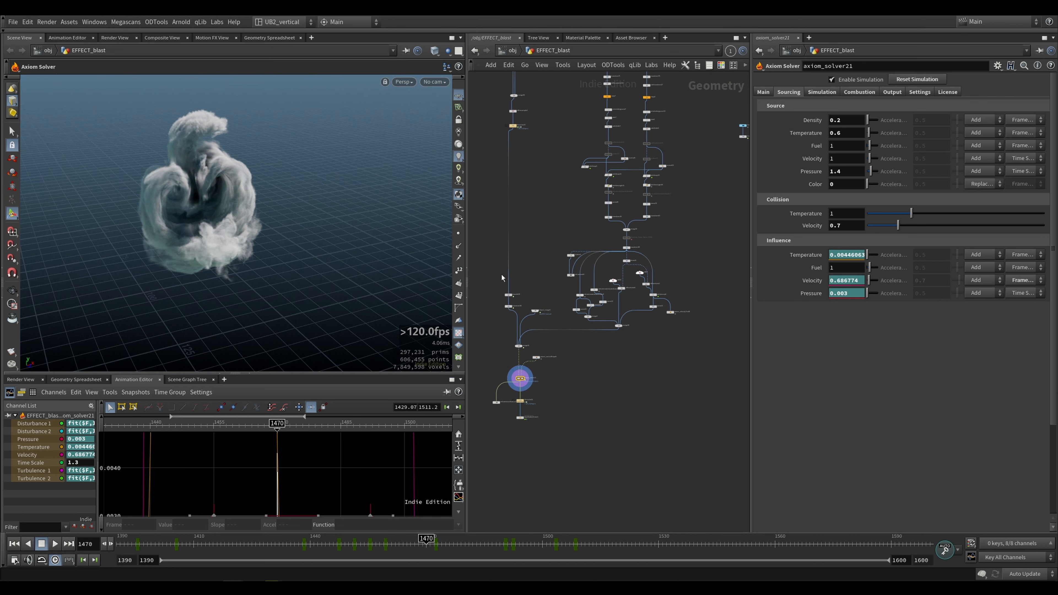
pyautogui.moveTo(541, 271); pyautogui.dragTo(497, 387, button='middle')
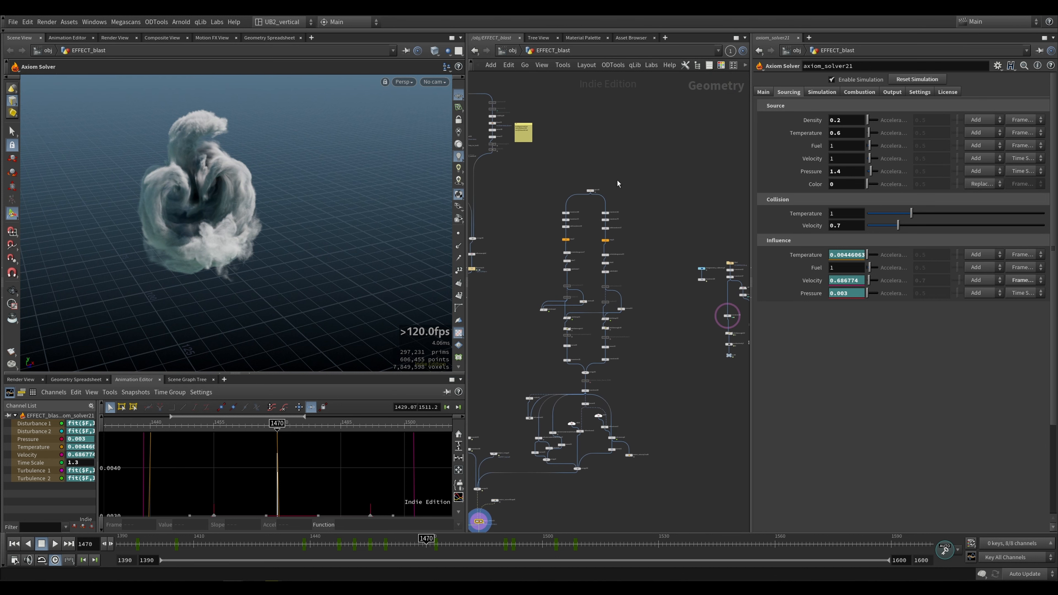
pyautogui.scroll(5, 618, 184)
pyautogui.click(558, 216)
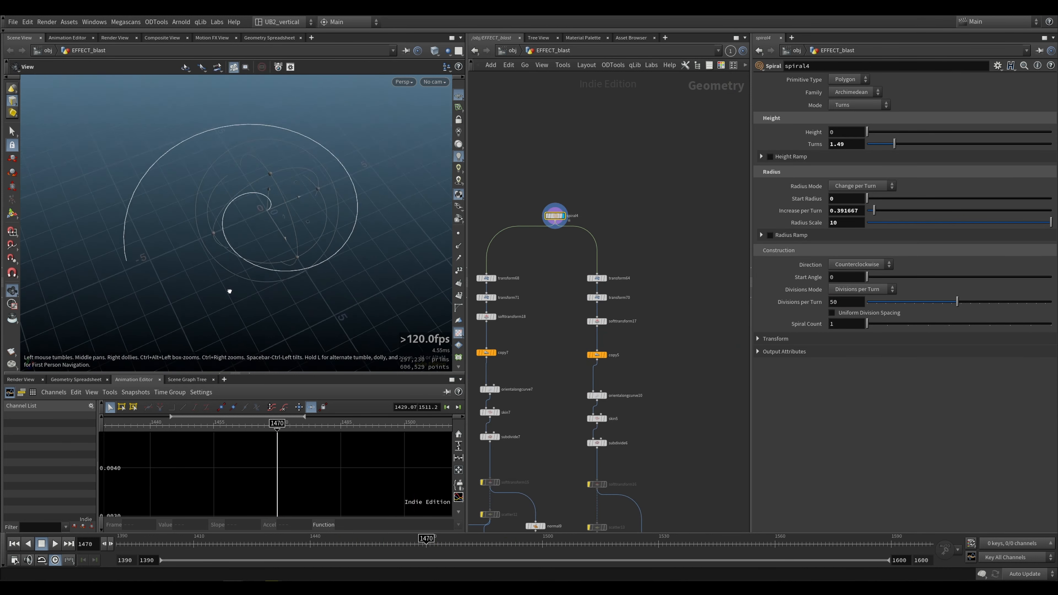
pyautogui.click(597, 354)
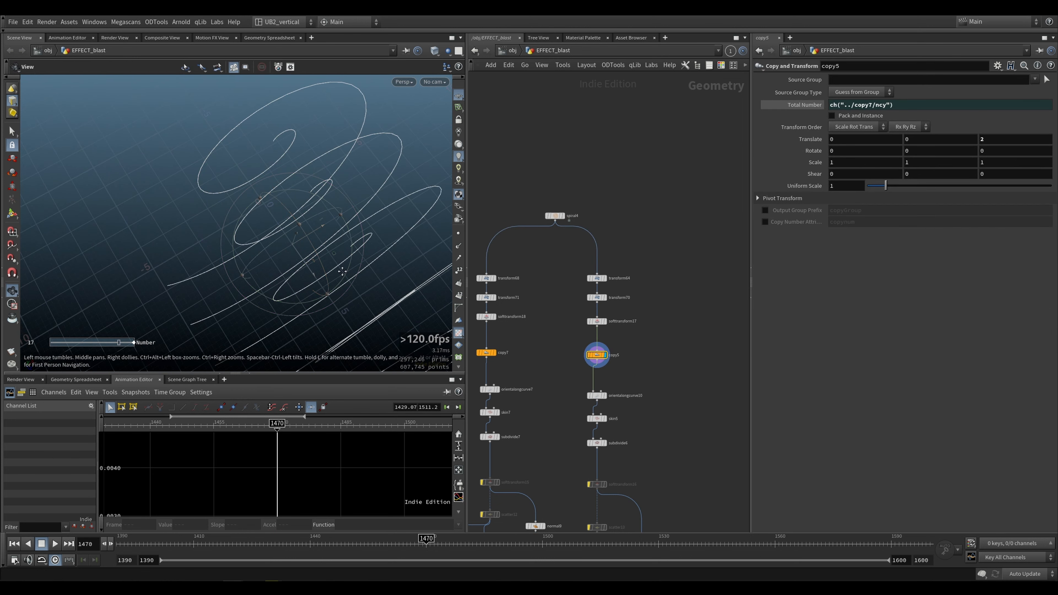
pyautogui.moveTo(342, 271); pyautogui.dragTo(251, 229)
# Toggle the bypass of softtransform17 to compare the copied spirals with and without the soft deformation
pyautogui.scroll(4, 622, 329)
pyautogui.press('b')
pyautogui.moveTo(647, 311); pyautogui.dragTo(577, 334)
pyautogui.moveTo(650, 313); pyautogui.dragTo(579, 325)
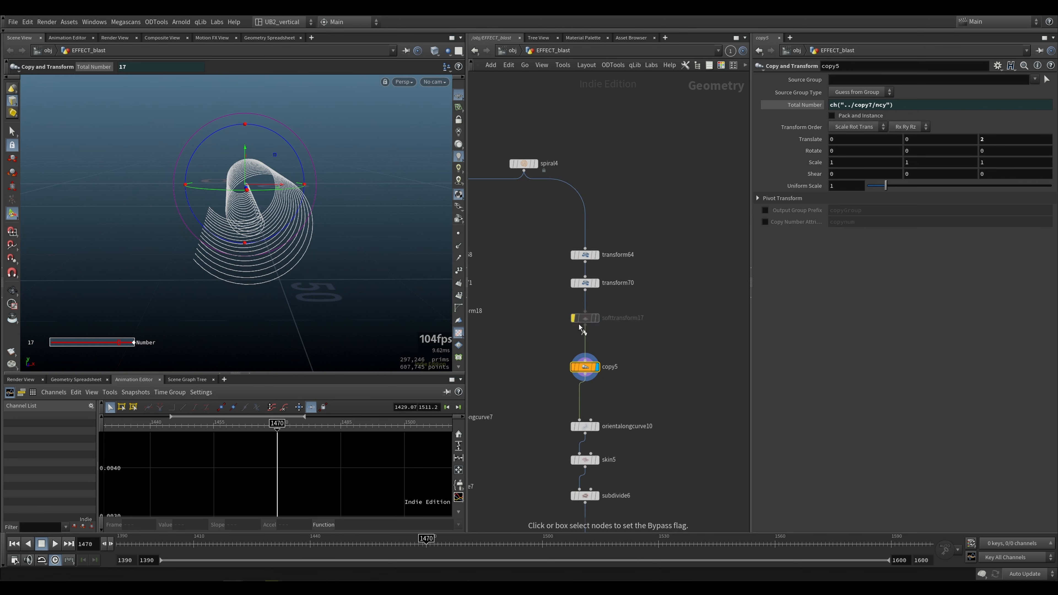
pyautogui.click(580, 326)
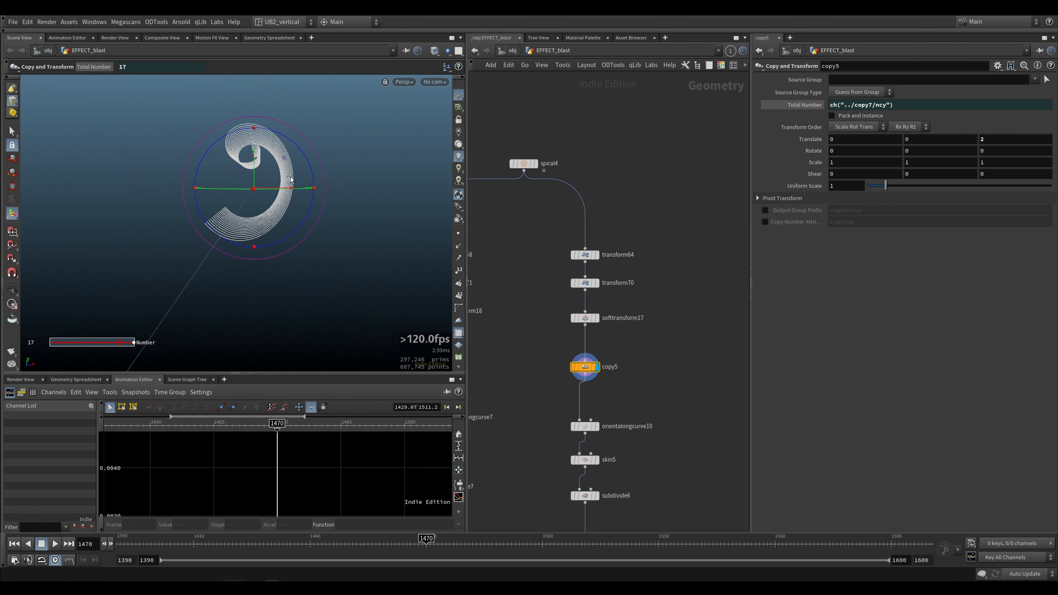
pyautogui.click(572, 318)
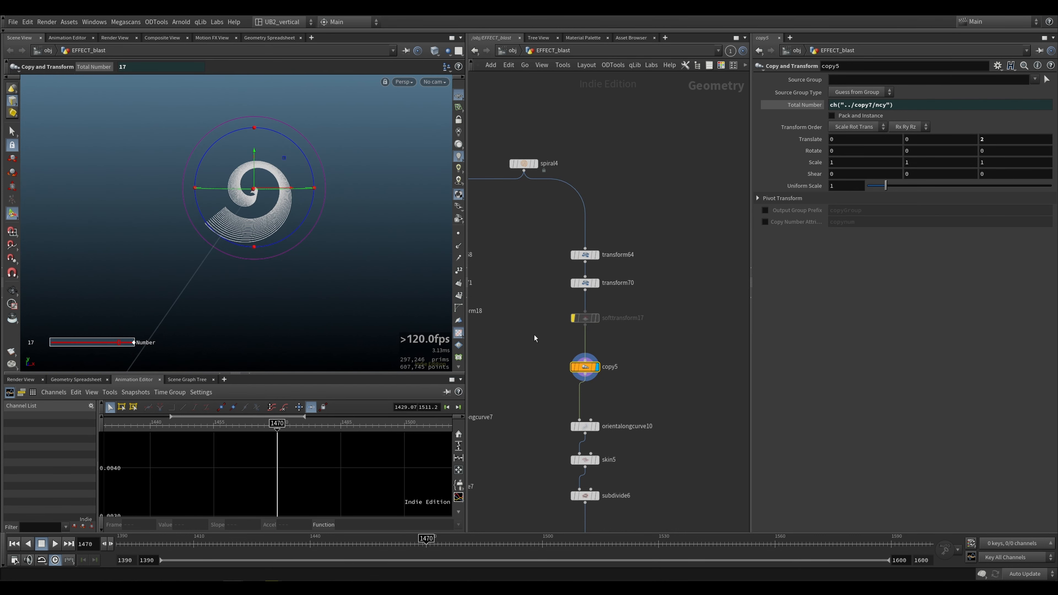
pyautogui.click(573, 319)
pyautogui.keyDown('alt'); pyautogui.moveTo(250, 244); pyautogui.dragTo(302, 268); pyautogui.keyUp('alt')
# Display orientalongcurve10 and subdivide6 in turn, and inspect the skinned spiral surface from another angle
pyautogui.moveTo(525, 405); pyautogui.dragTo(497, 301, button='middle')
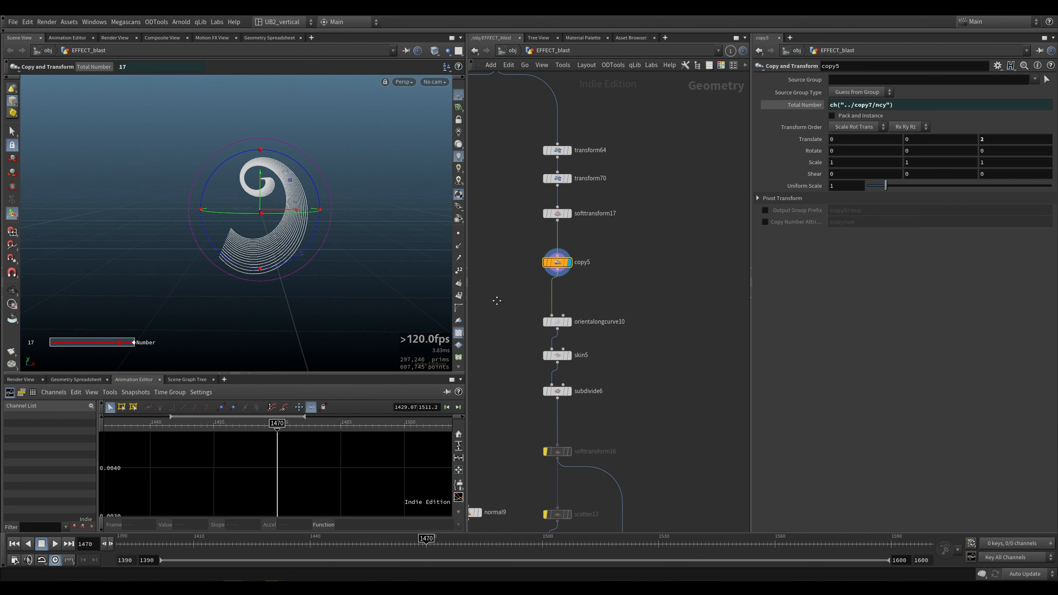
pyautogui.scroll(2, 521, 323)
pyautogui.moveTo(572, 323); pyautogui.dragTo(571, 314)
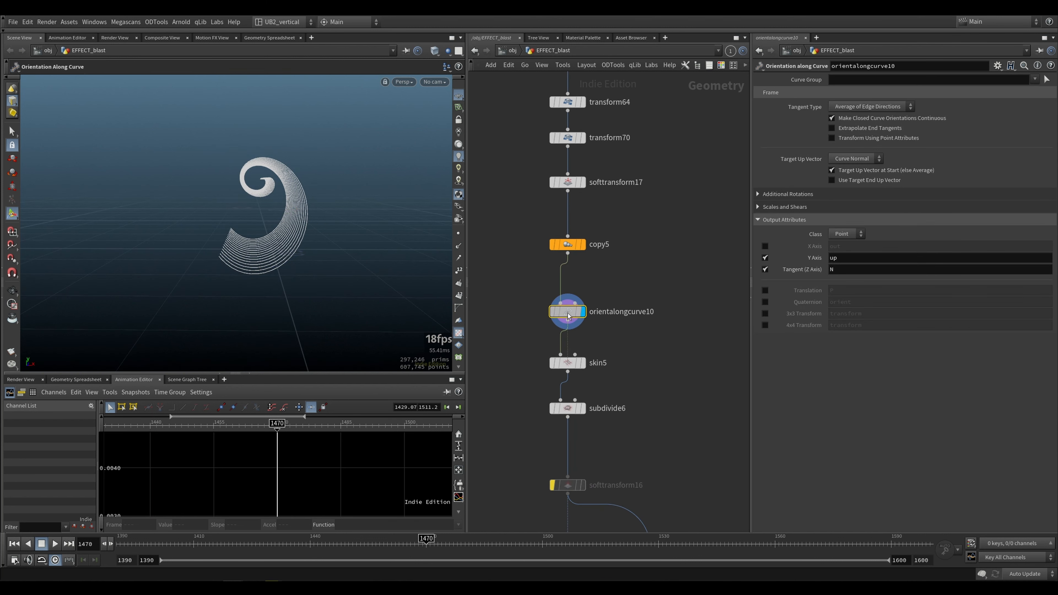
pyautogui.middleClick(571, 315)
pyautogui.moveTo(512, 390); pyautogui.dragTo(514, 324, button='middle')
pyautogui.moveTo(516, 326); pyautogui.dragTo(594, 377)
pyautogui.press('r')
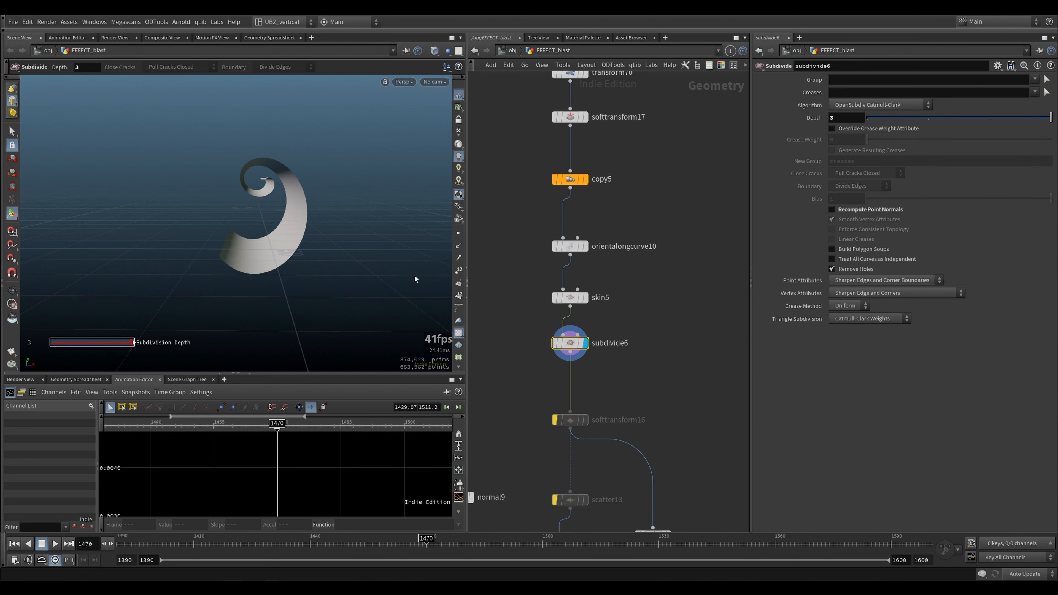
pyautogui.keyDown('alt'); pyautogui.moveTo(400, 271); pyautogui.dragTo(350, 236); pyautogui.keyUp('alt')
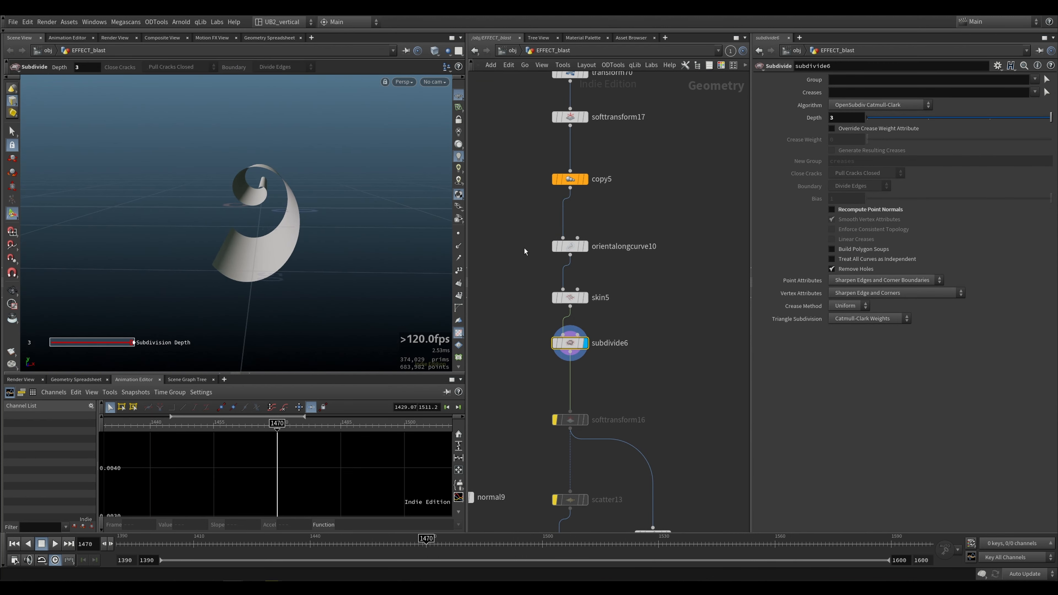
# Display orientalongcurve10 again and check the point attributes in its node info
pyautogui.click(571, 247)
pyautogui.press('r')
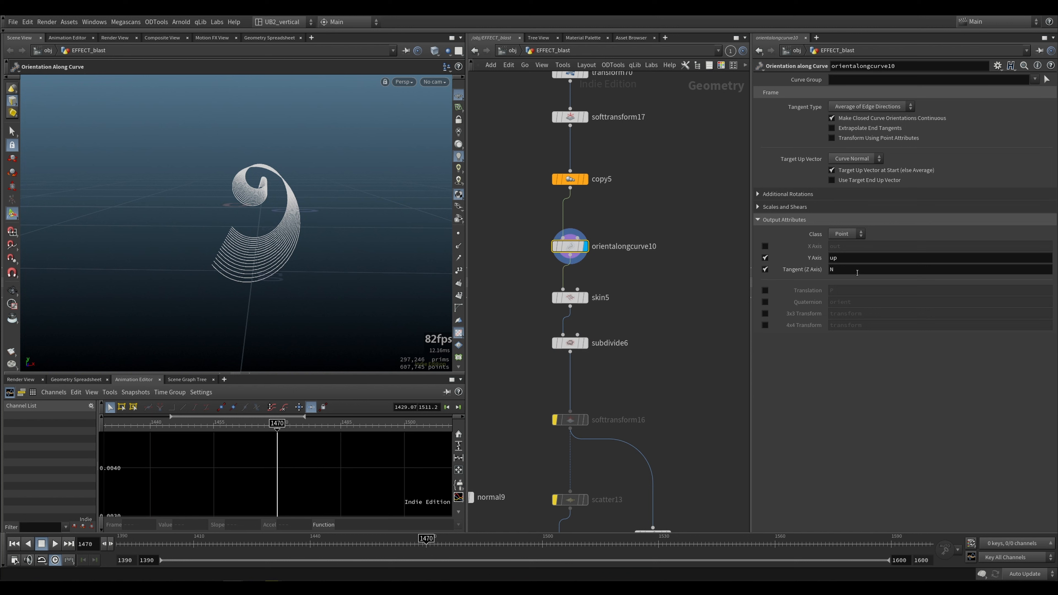
pyautogui.click(543, 246)
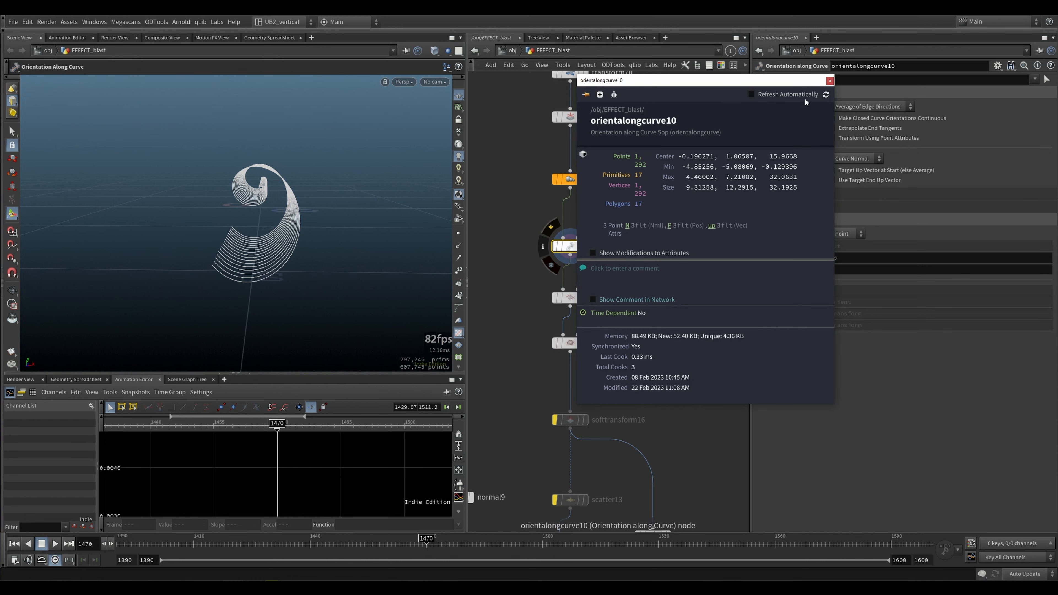
pyautogui.click(830, 82)
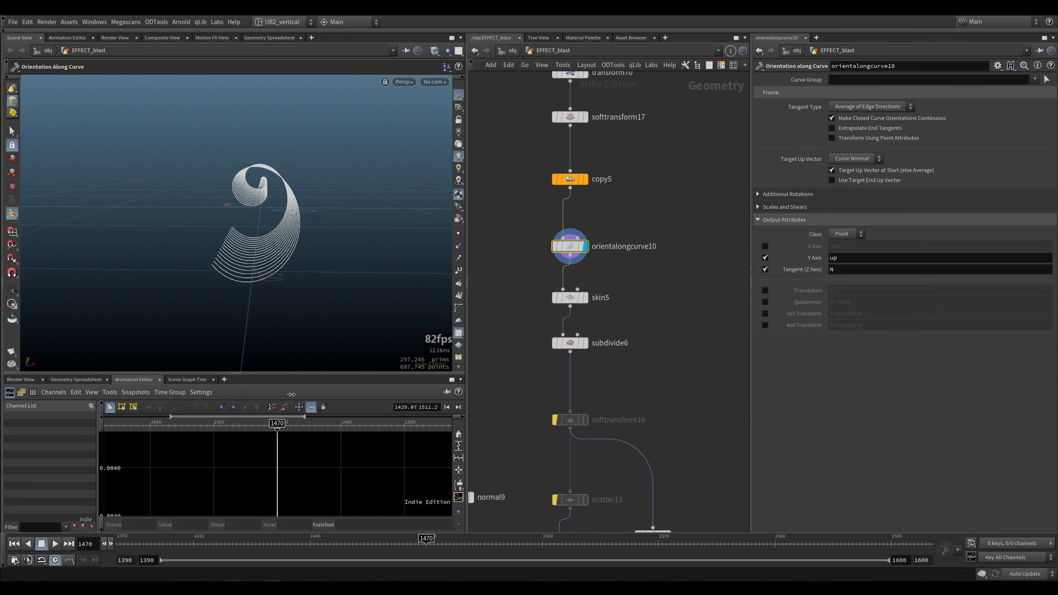
# Enlarge the 3D viewport and visualize the N point attribute of orientalongcurve10 along the spirals
pyautogui.click(248, 375)
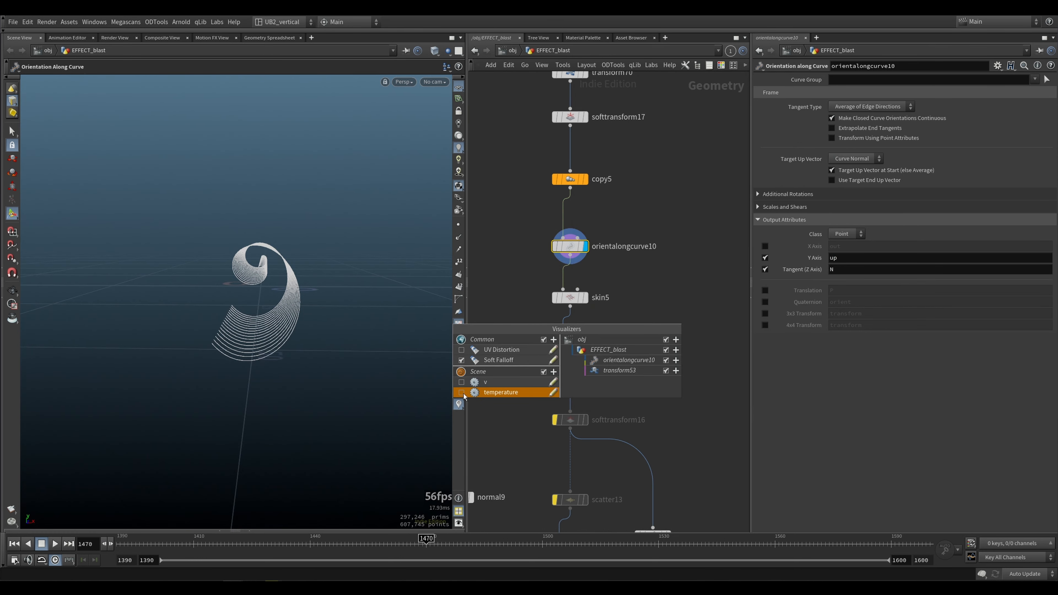
pyautogui.click(542, 247)
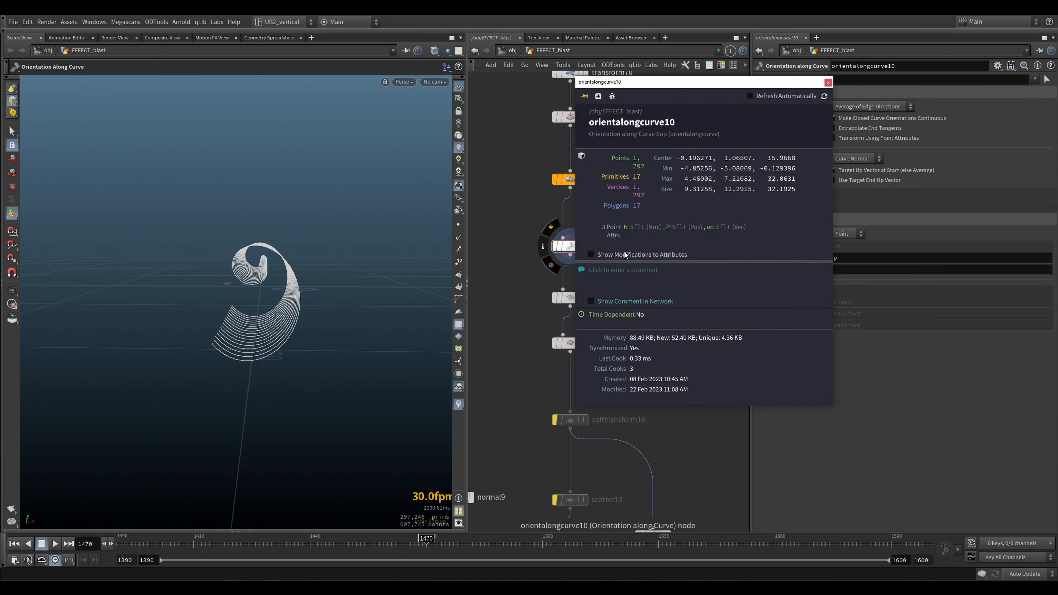
pyautogui.click(625, 229)
pyautogui.keyDown('alt'); pyautogui.moveTo(376, 356); pyautogui.dragTo(224, 315, button='right'); pyautogui.keyUp('alt')
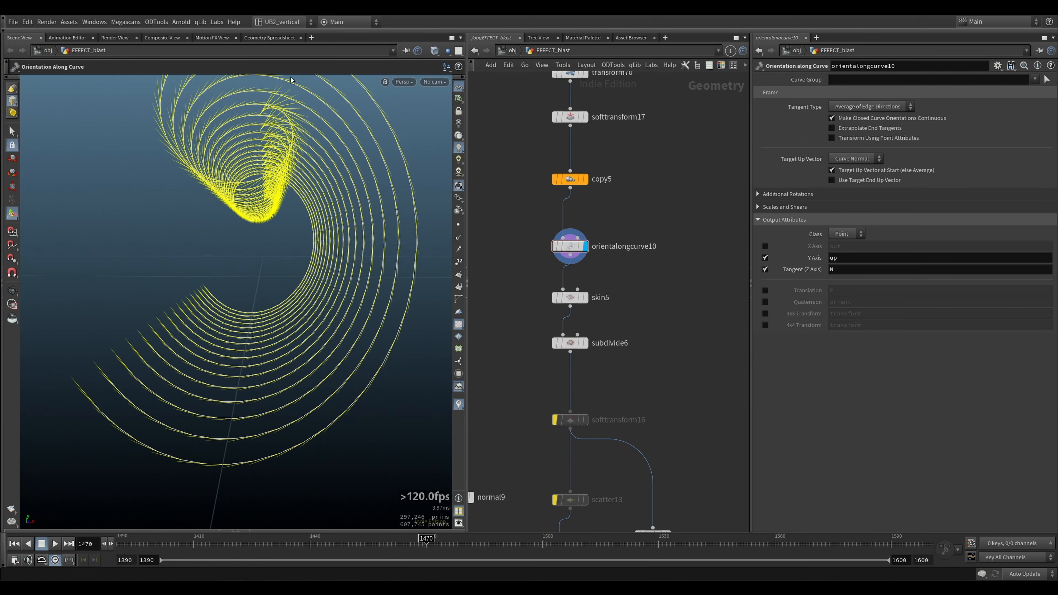
pyautogui.keyDown('alt'); pyautogui.moveTo(271, 131); pyautogui.dragTo(273, 175); pyautogui.keyUp('alt')
# Turn off the attribute visualizers and display the subdivide6 surface, followed by attribvop10
pyautogui.click(458, 404)
pyautogui.click(586, 343)
pyautogui.scroll(-3, 517, 369)
pyautogui.moveTo(552, 472); pyautogui.dragTo(565, 318, button='middle')
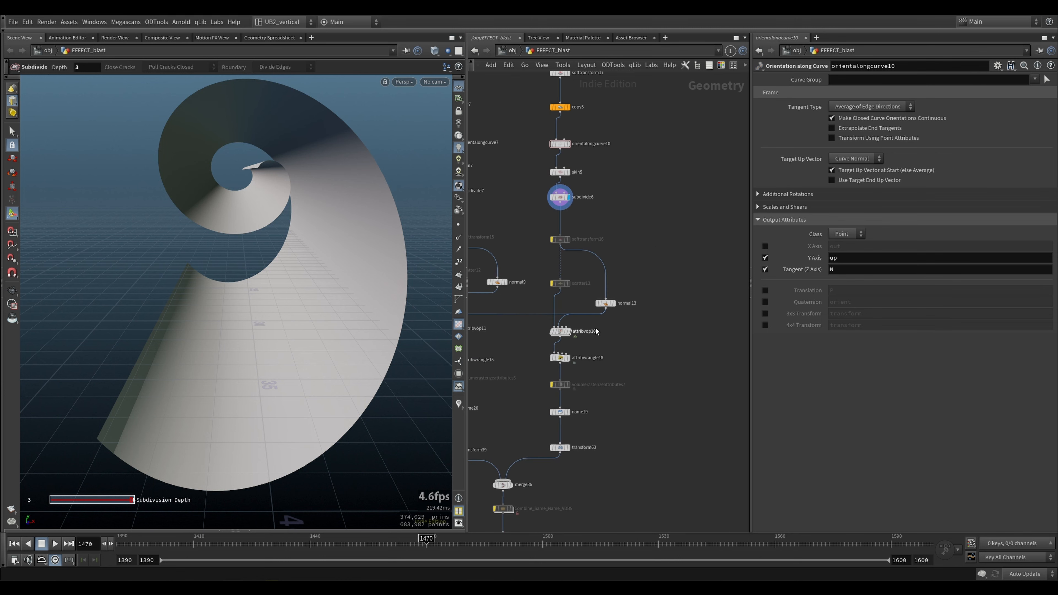
pyautogui.scroll(2, 595, 325)
pyautogui.click(557, 333)
pyautogui.click(545, 332)
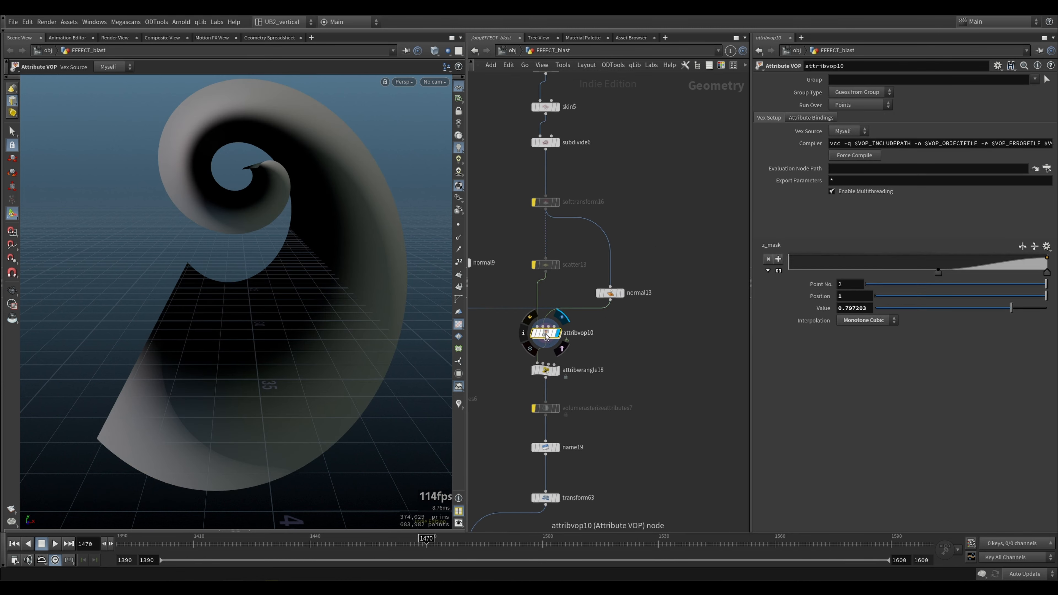
# Open the VEX network inside attribvop10 and examine the negate1, complement1 and bind1 nodes
pyautogui.doubleClick(547, 338)
pyautogui.scroll(-4, 608, 356)
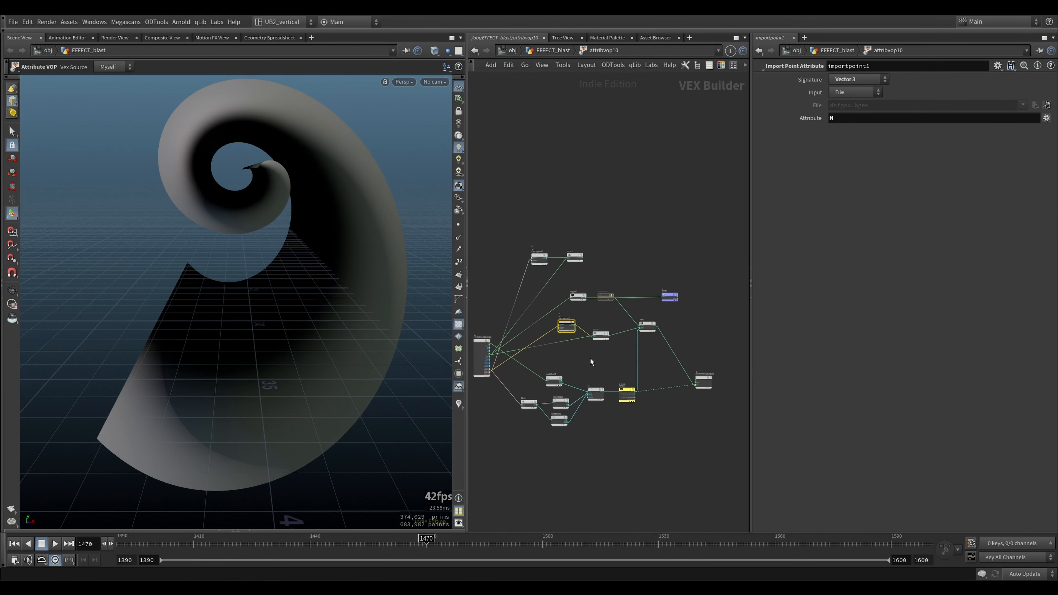
pyautogui.scroll(4, 625, 271)
pyautogui.moveTo(730, 297); pyautogui.dragTo(575, 280)
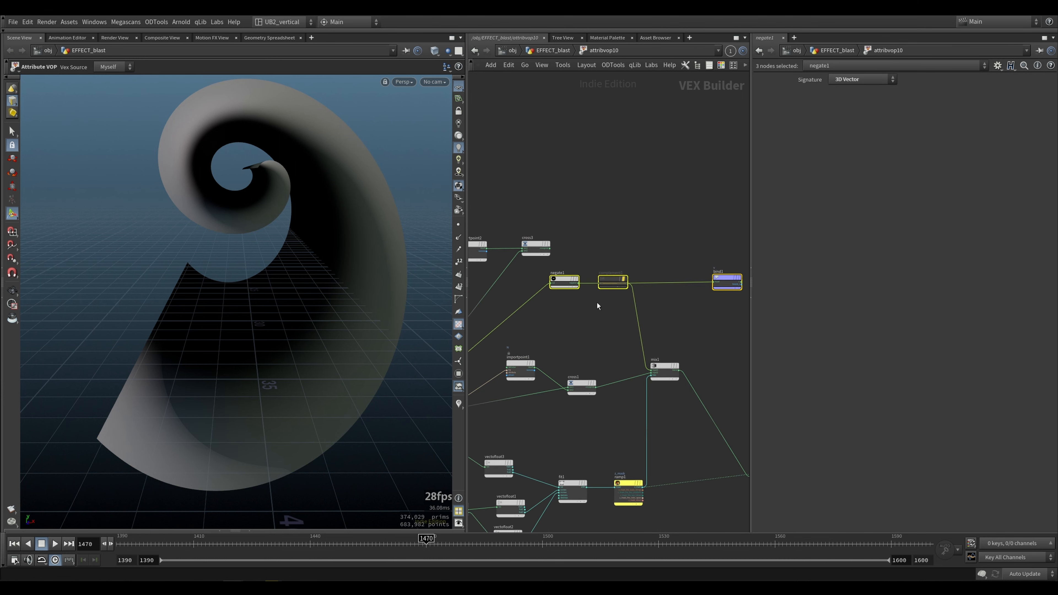
pyautogui.click(597, 303)
pyautogui.moveTo(611, 319); pyautogui.dragTo(567, 319, button='middle')
# Switch the scene's vector visualization from N to the v attribute
pyautogui.click(459, 403)
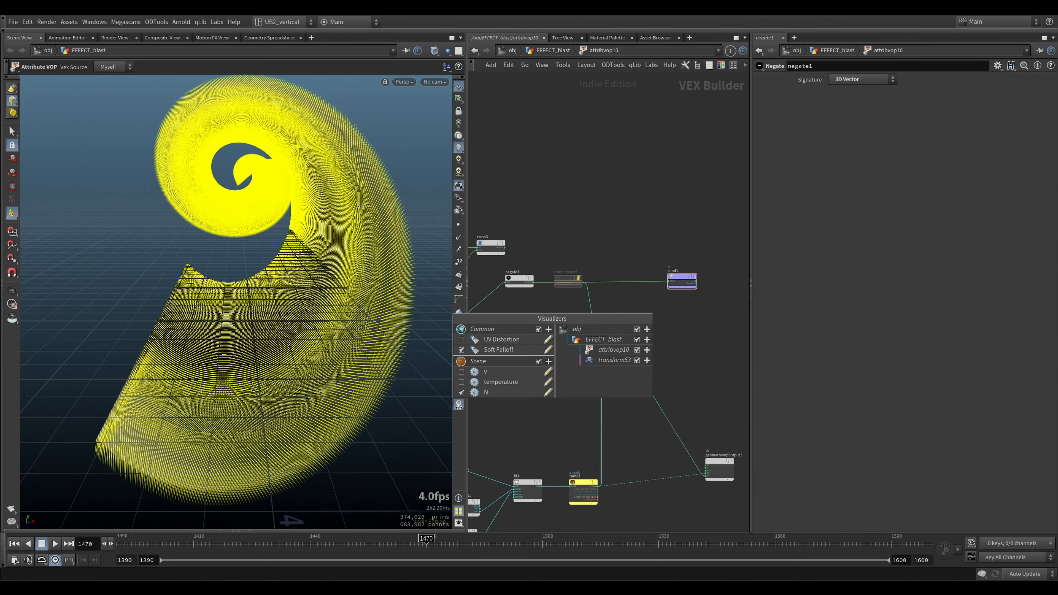
pyautogui.click(461, 382)
pyautogui.click(461, 372)
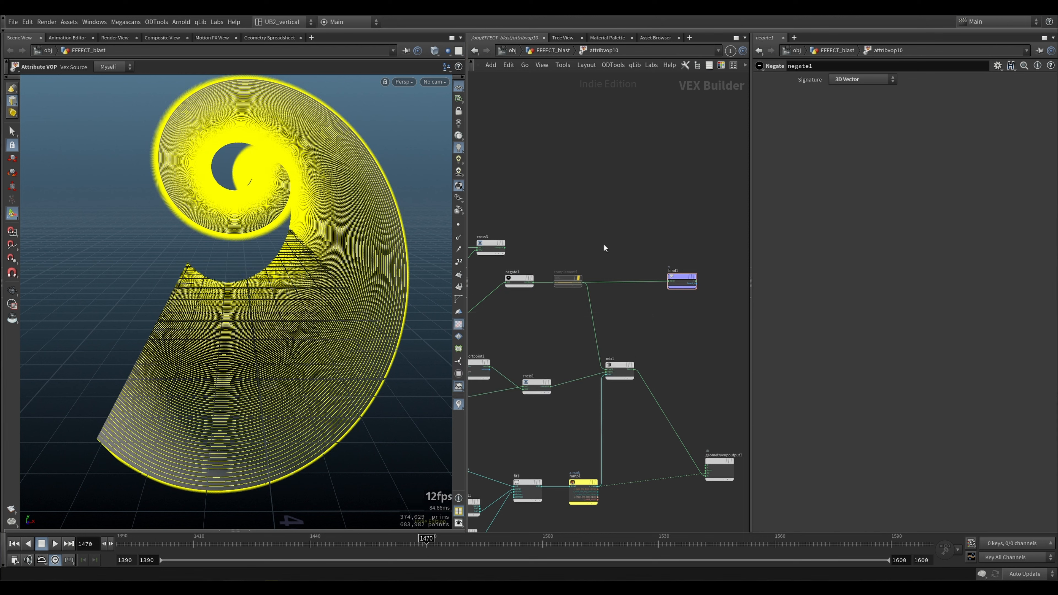
# Toggle the bypass of negate1 repeatedly to compare the direction of the velocity vectors
pyautogui.moveTo(537, 313); pyautogui.dragTo(508, 322, button='middle')
pyautogui.scroll(3, 579, 326)
pyautogui.click(585, 259)
pyautogui.moveTo(628, 305)
pyautogui.mouseDown(button='middle')
pyautogui.moveTo(512, 303)
pyautogui.moveTo(575, 319)
pyautogui.mouseUp(button='middle')
pyautogui.moveTo(546, 317); pyautogui.dragTo(526, 275)
pyautogui.press('b')
pyautogui.press('b')
pyautogui.press('b')
pyautogui.press('b')
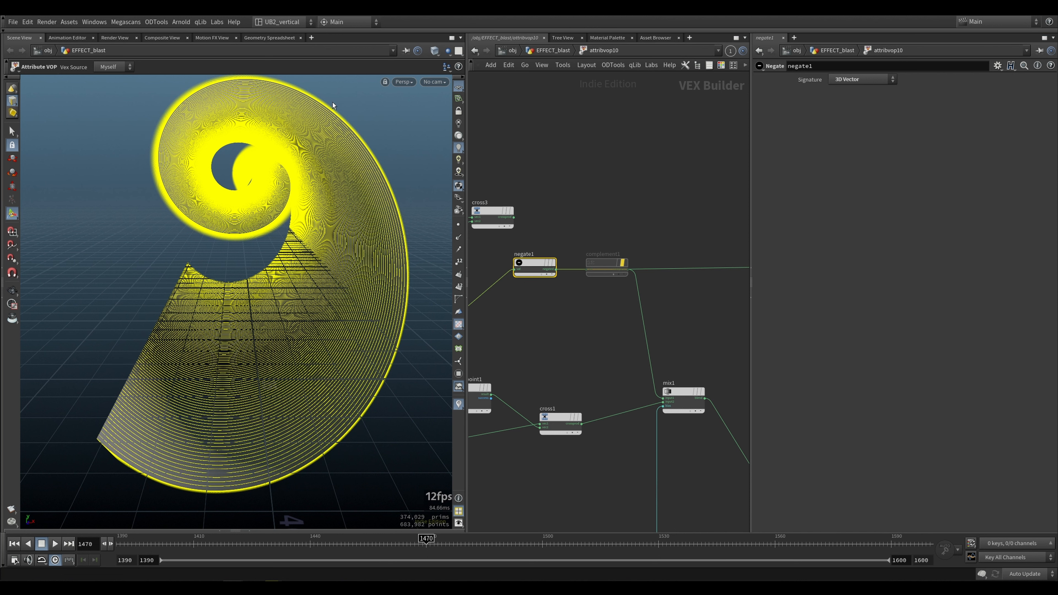
# Connect the output of mix1 to the bind1 node exporting v, and inspect the blended velocities along the spiral surface
pyautogui.moveTo(585, 324); pyautogui.dragTo(524, 318, button='middle')
pyautogui.moveTo(649, 211); pyautogui.dragTo(735, 298)
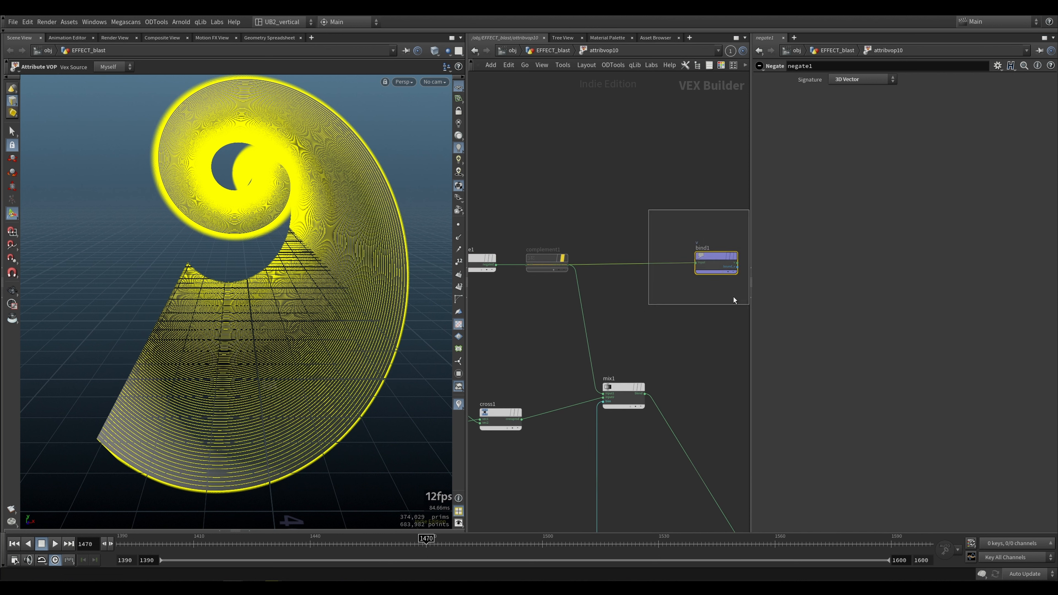
pyautogui.moveTo(656, 307); pyautogui.dragTo(584, 301, button='middle')
pyautogui.moveTo(596, 205); pyautogui.dragTo(674, 290)
pyautogui.scroll(-5, 598, 338)
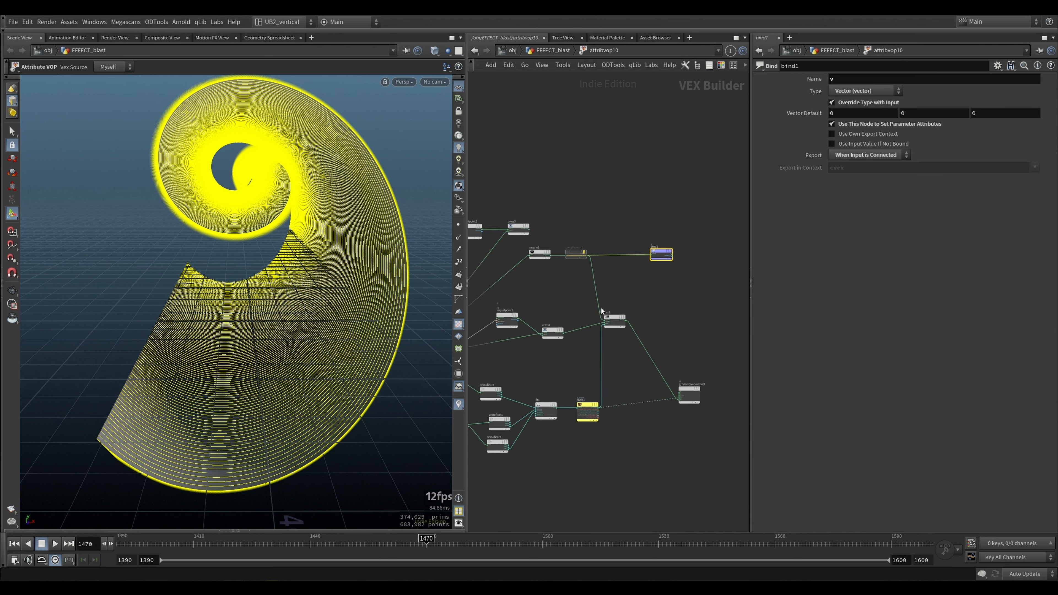
pyautogui.scroll(4, 626, 294)
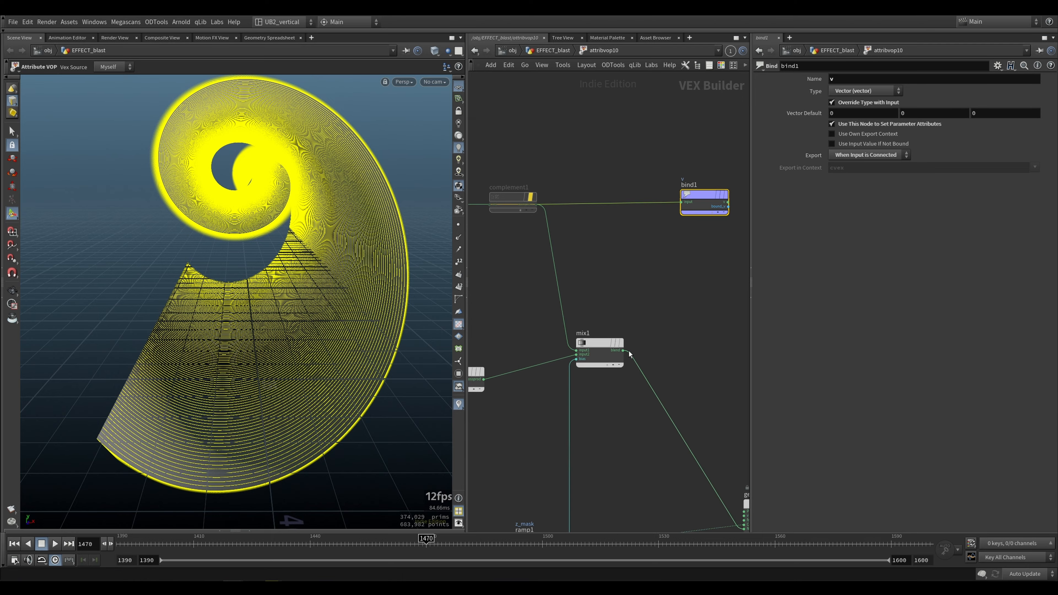
pyautogui.keyDown('alt'); pyautogui.moveTo(321, 286); pyautogui.dragTo(275, 286); pyautogui.keyUp('alt')
pyautogui.keyDown('alt'); pyautogui.moveTo(275, 286); pyautogui.dragTo(253, 229, button='middle'); pyautogui.keyUp('alt')
pyautogui.moveTo(254, 230)
pyautogui.keyDown('alt'); pyautogui.mouseDown(button='right')
pyautogui.moveTo(326, 214)
pyautogui.moveTo(259, 233)
pyautogui.mouseUp(button='right'); pyautogui.keyUp('alt')
pyautogui.keyDown('alt'); pyautogui.moveTo(259, 233); pyautogui.dragTo(281, 271); pyautogui.keyUp('alt')
pyautogui.keyDown('alt'); pyautogui.moveTo(406, 262); pyautogui.dragTo(323, 251); pyautogui.keyUp('alt')
pyautogui.keyDown('alt'); pyautogui.moveTo(317, 246); pyautogui.dragTo(212, 243, button='middle'); pyautogui.keyUp('alt')
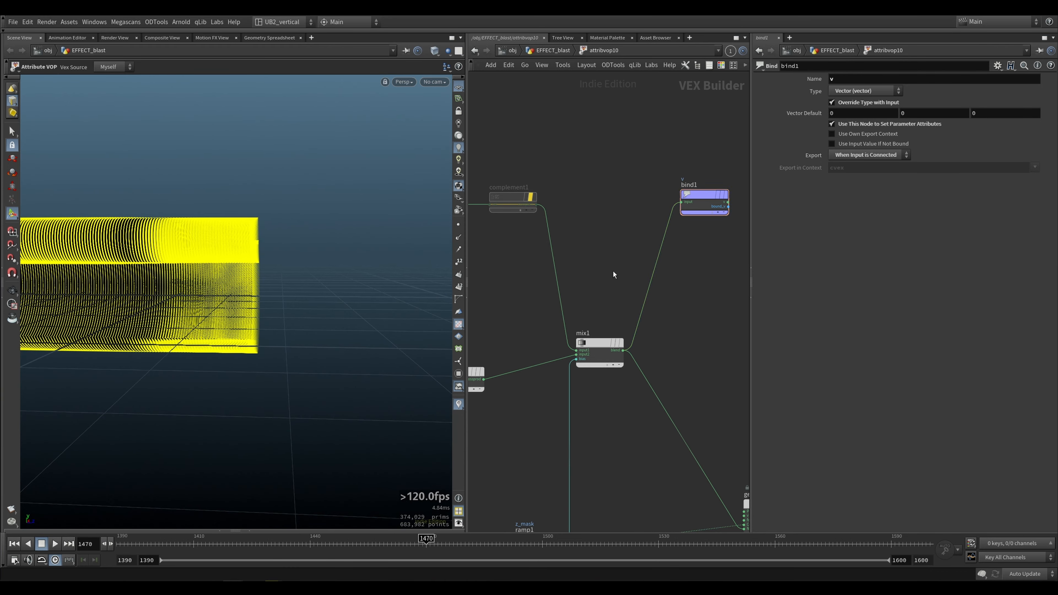
# Return to the geometry network, display axiom_velocityTrail8, and inspect the velocity trails of both vortices from several angles
pyautogui.press('u')
pyautogui.scroll(-3, 611, 280)
pyautogui.moveTo(612, 375); pyautogui.dragTo(622, 135, button='middle')
pyautogui.click(649, 464)
pyautogui.keyDown('alt'); pyautogui.moveTo(259, 260); pyautogui.dragTo(371, 267); pyautogui.keyUp('alt')
pyautogui.keyDown('alt'); pyautogui.moveTo(371, 267); pyautogui.dragTo(448, 229, button='right'); pyautogui.keyUp('alt')
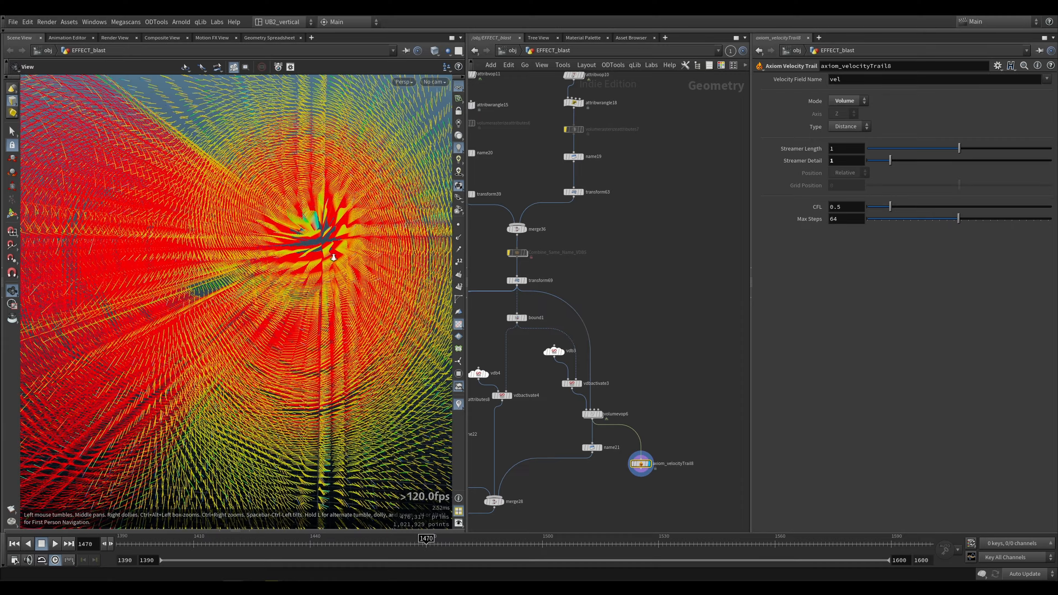
pyautogui.keyDown('alt'); pyautogui.moveTo(321, 221); pyautogui.dragTo(331, 277); pyautogui.keyUp('alt')
pyautogui.keyDown('alt'); pyautogui.moveTo(331, 276); pyautogui.dragTo(283, 357, button='right'); pyautogui.keyUp('alt')
pyautogui.keyDown('alt'); pyautogui.moveTo(283, 357); pyautogui.dragTo(255, 378); pyautogui.keyUp('alt')
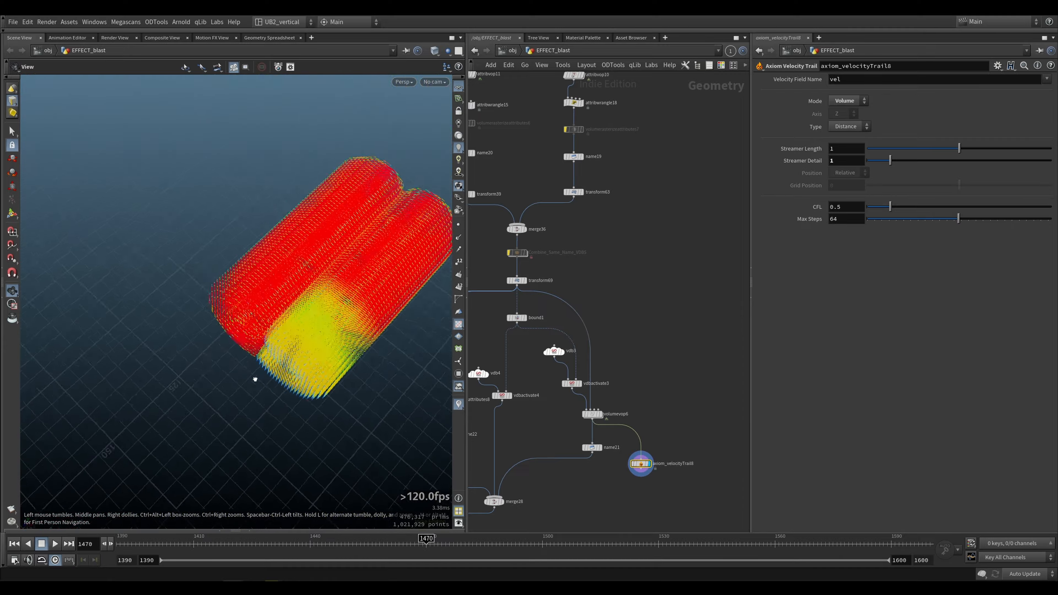
pyautogui.keyDown('alt'); pyautogui.moveTo(255, 379); pyautogui.dragTo(420, 302, button='right'); pyautogui.keyUp('alt')
pyautogui.press('Return')
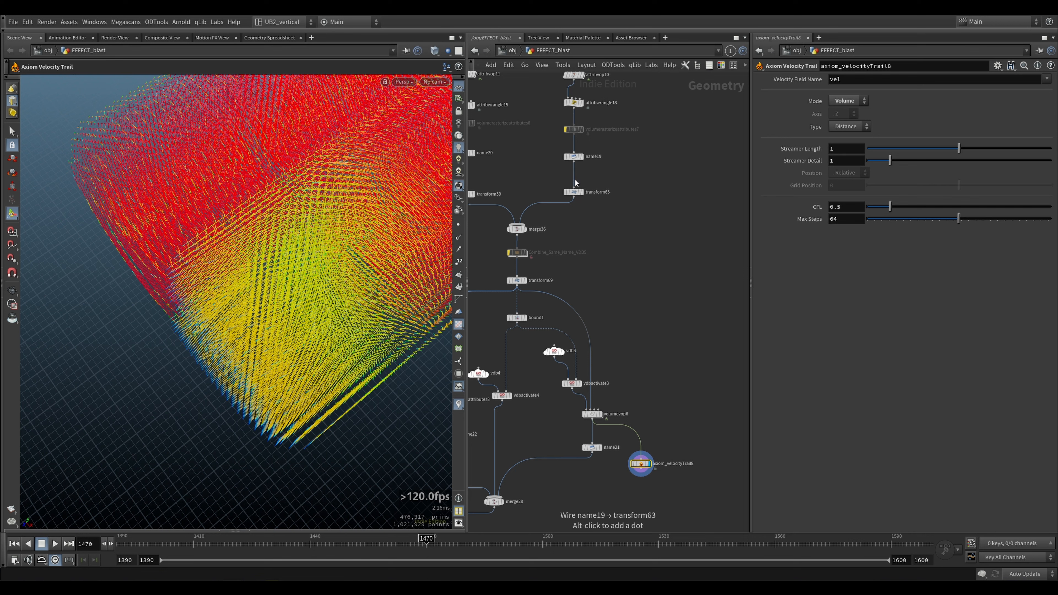
# Reconnect bind1 inside attribvop10 to the complement1 output, inspect the velocity trails end-on, and return to the geometry network
pyautogui.moveTo(552, 178); pyautogui.dragTo(549, 232, button='middle')
pyautogui.click(570, 129)
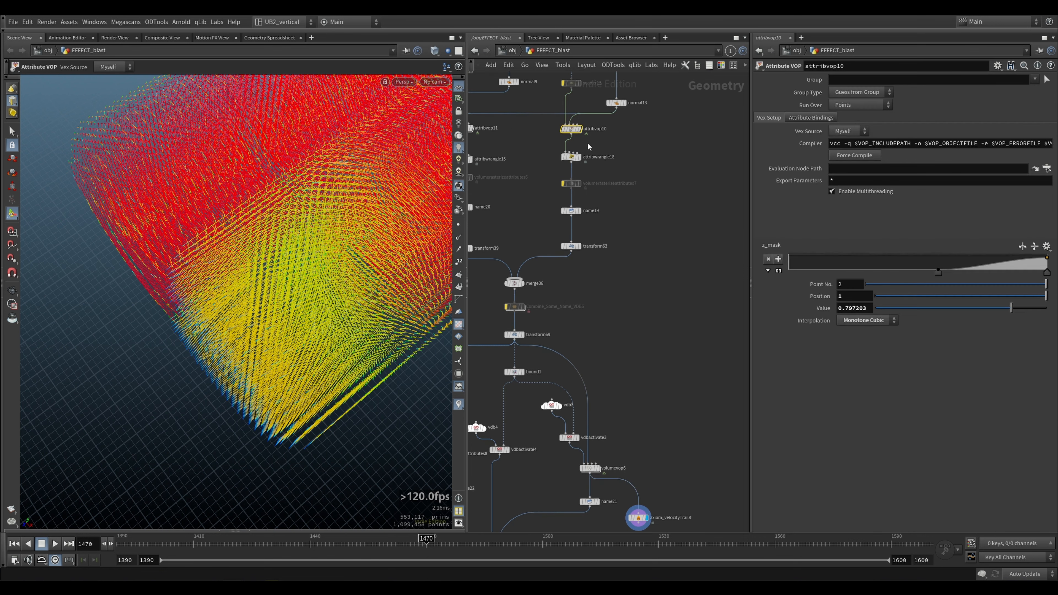
pyautogui.press('i')
pyautogui.moveTo(514, 193); pyautogui.dragTo(658, 191)
pyautogui.keyDown('alt'); pyautogui.moveTo(294, 353); pyautogui.dragTo(246, 251); pyautogui.keyUp('alt')
pyautogui.click(607, 255)
pyautogui.press('u')
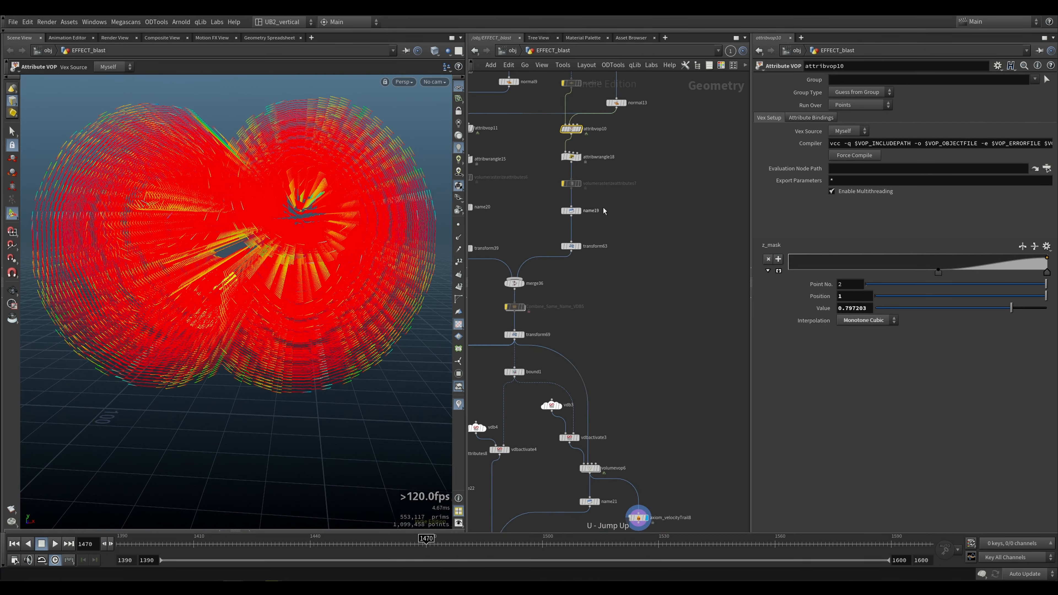
# Display attribwrangle18 to show the expression that sets the density attribute to 1
pyautogui.moveTo(547, 155); pyautogui.dragTo(551, 240, button='middle')
pyautogui.scroll(4, 551, 240)
pyautogui.press('r')
pyautogui.click(555, 232)
pyautogui.click(595, 245)
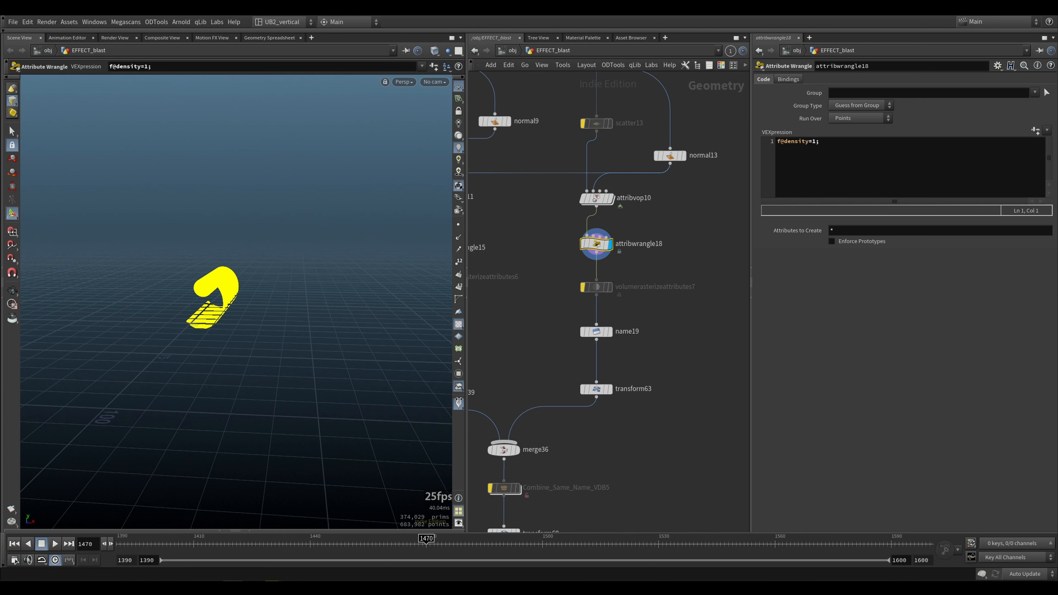
# Display transform63, followed by merge36, to view both vortex surfaces side by side without the velocity vectors
pyautogui.press('r')
pyautogui.click(561, 374)
pyautogui.click(596, 389)
pyautogui.moveTo(591, 439); pyautogui.dragTo(594, 356, button='middle')
pyautogui.keyDown('alt'); pyautogui.moveTo(377, 355); pyautogui.dragTo(351, 352); pyautogui.keyUp('alt')
pyautogui.moveTo(556, 366); pyautogui.dragTo(582, 293, button='middle')
pyautogui.press('r')
pyautogui.click(549, 293)
pyautogui.click(535, 293)
pyautogui.moveTo(593, 361); pyautogui.dragTo(609, 293, button='middle')
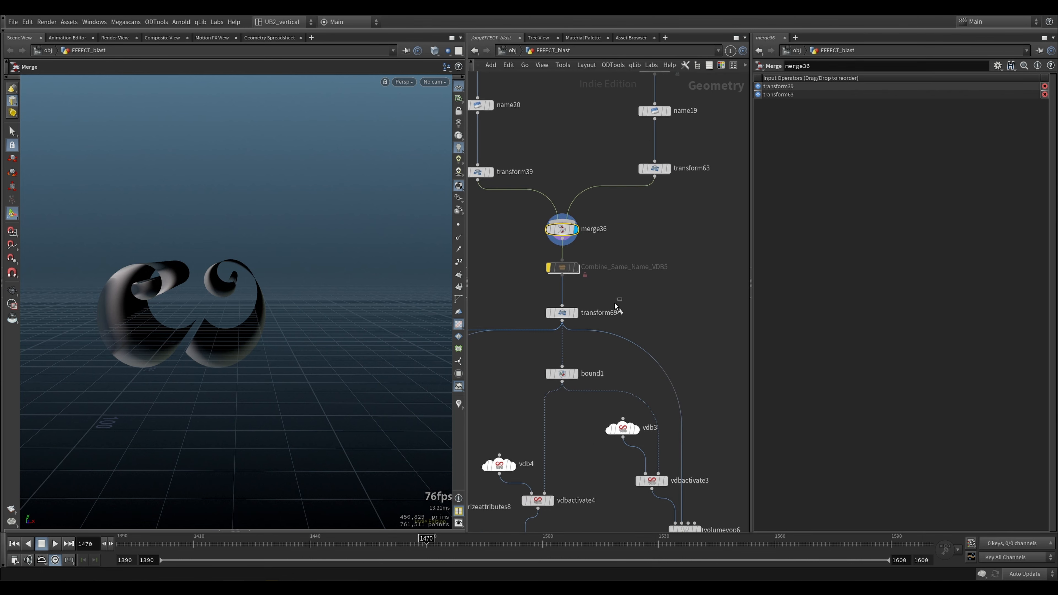
# Display transform69 to view both vortex surfaces after the combined transform
pyautogui.press('r')
pyautogui.click(615, 303)
pyautogui.moveTo(673, 342); pyautogui.dragTo(625, 260, button='middle')
pyautogui.click(512, 231)
pyautogui.moveTo(663, 330); pyautogui.dragTo(652, 234, button='middle')
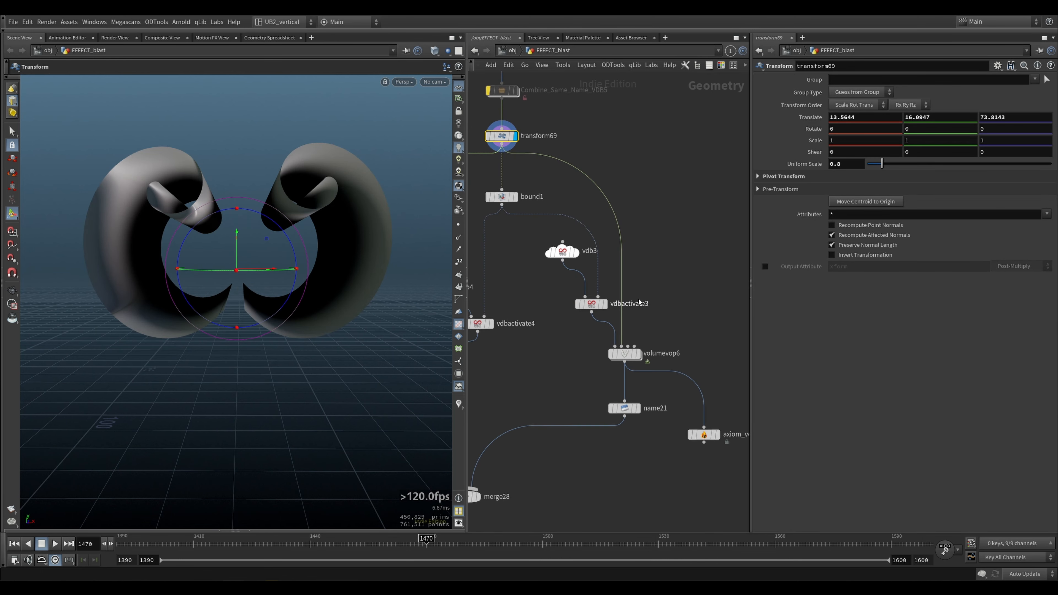
# Display vdb3 to show its vel vector grid settings, and shift the node slightly in the network
pyautogui.moveTo(563, 276); pyautogui.dragTo(564, 277)
pyautogui.press('r')
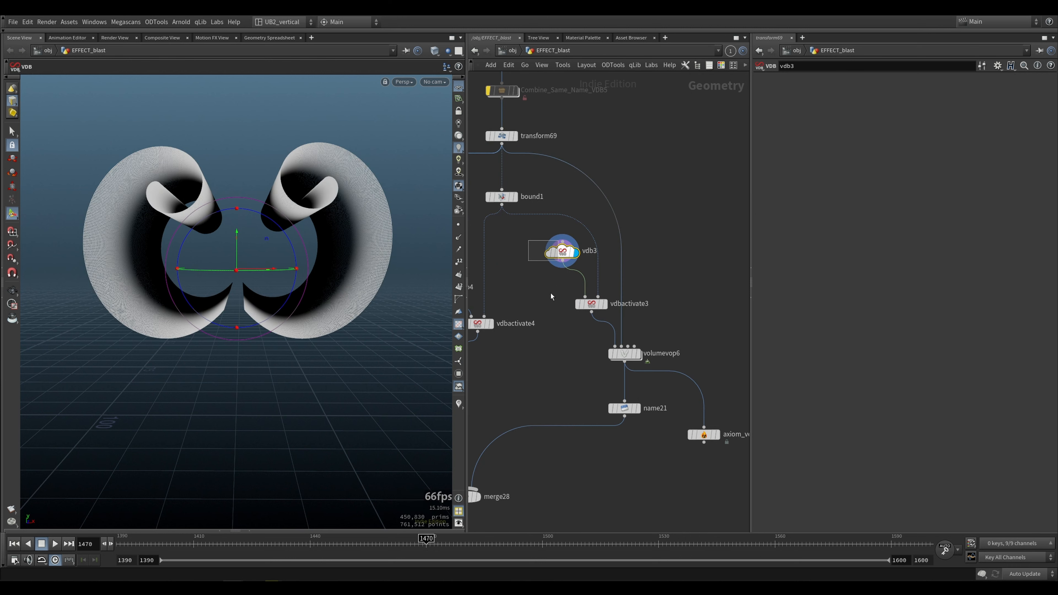
pyautogui.moveTo(537, 293); pyautogui.dragTo(538, 301, button='middle')
pyautogui.moveTo(574, 267); pyautogui.dragTo(561, 268)
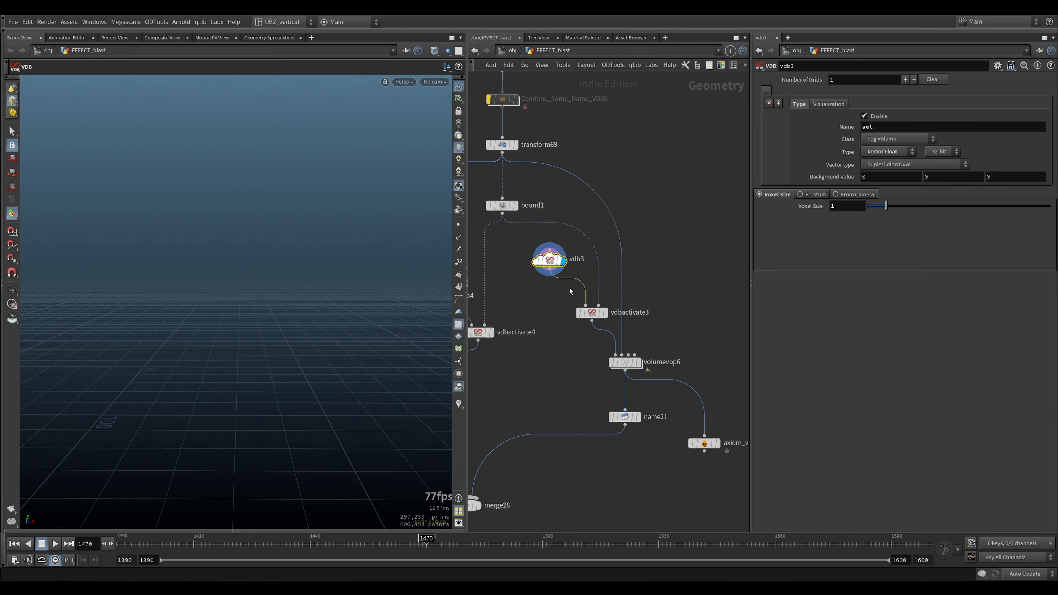
# Display vdbactivate3 and inspect the activated velocity volume relative to the aircraft
pyautogui.click(592, 312)
pyautogui.press('r')
pyautogui.moveTo(185, 381); pyautogui.dragTo(309, 298)
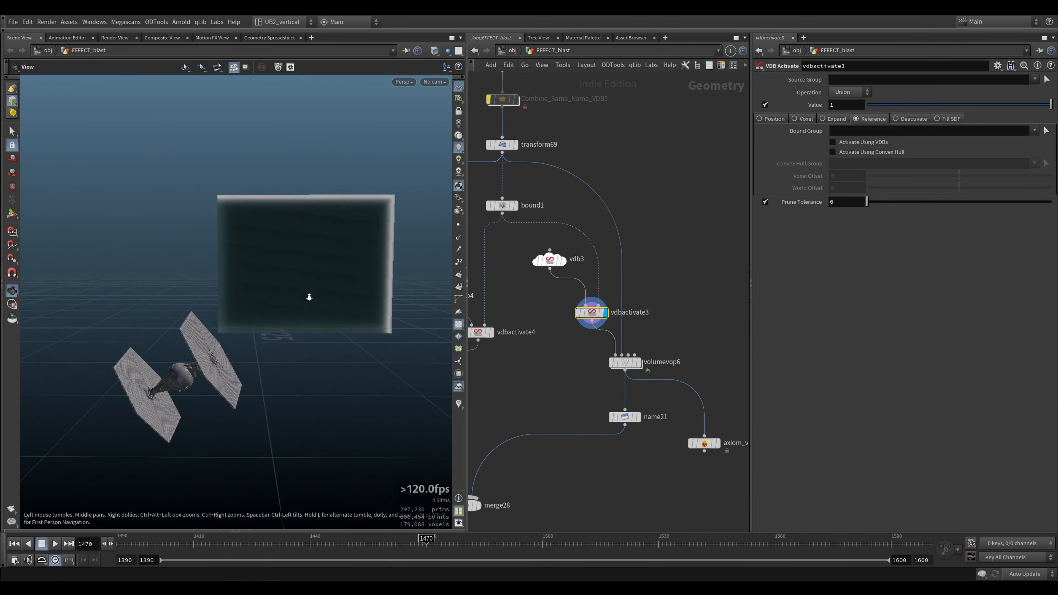
pyautogui.moveTo(309, 298); pyautogui.dragTo(323, 294, button='right')
# Display bound1, followed by volumevop6, to compare the bounds with the resulting volume
pyautogui.moveTo(533, 192); pyautogui.dragTo(490, 211)
pyautogui.press('r')
pyautogui.moveTo(568, 300); pyautogui.dragTo(620, 369)
pyautogui.press('r')
pyautogui.press('r')
# Go inside volumevop6 and review the pcopen1, pcfilter1 and bind1 nodes that transfer point velocity to the vel field
pyautogui.moveTo(674, 369); pyautogui.dragTo(644, 362, button='middle')
pyautogui.moveTo(651, 338)
pyautogui.mouseDown()
pyautogui.moveTo(596, 362)
pyautogui.moveTo(620, 300)
pyautogui.mouseUp()
pyautogui.press('i')
pyautogui.moveTo(620, 299); pyautogui.dragTo(593, 295, button='middle')
pyautogui.scroll(1, 588, 297)
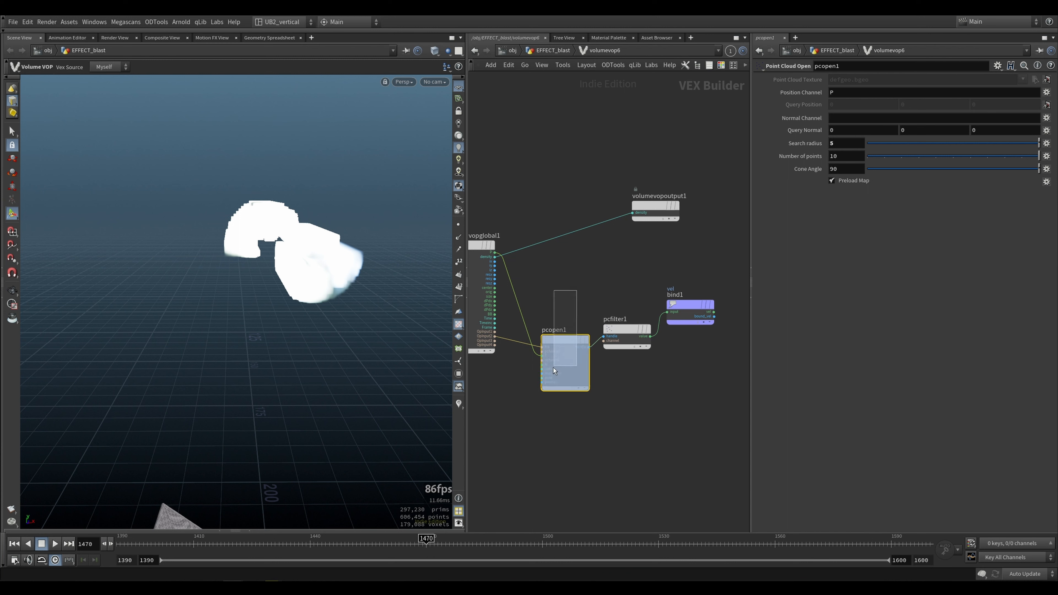
pyautogui.moveTo(553, 367); pyautogui.dragTo(548, 357)
pyautogui.click(627, 330)
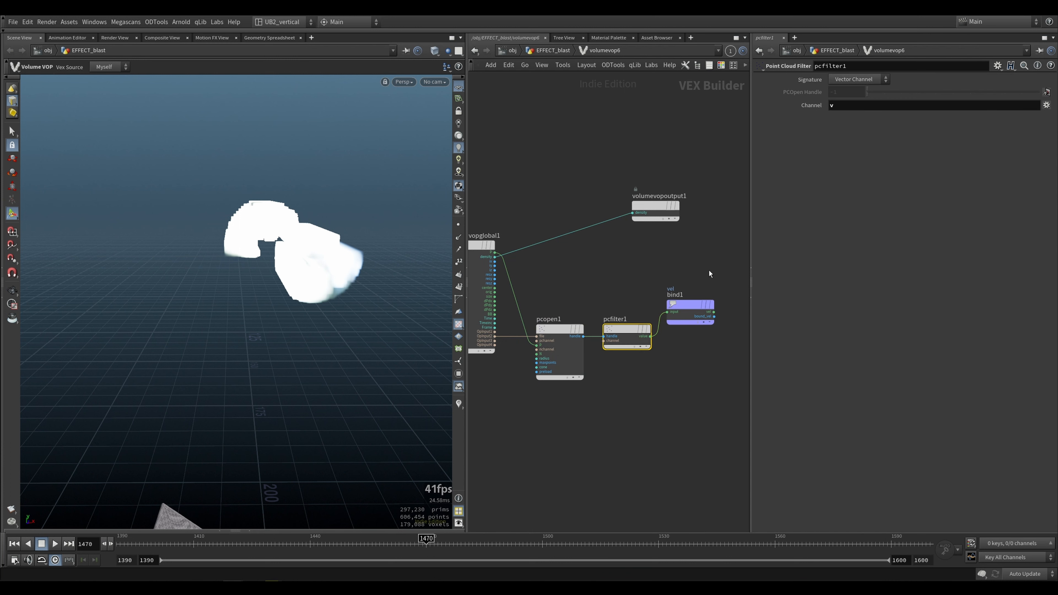
pyautogui.click(687, 306)
# Return to the geometry network and display axiom_velocityTrail8
pyautogui.press('u')
pyautogui.press('r')
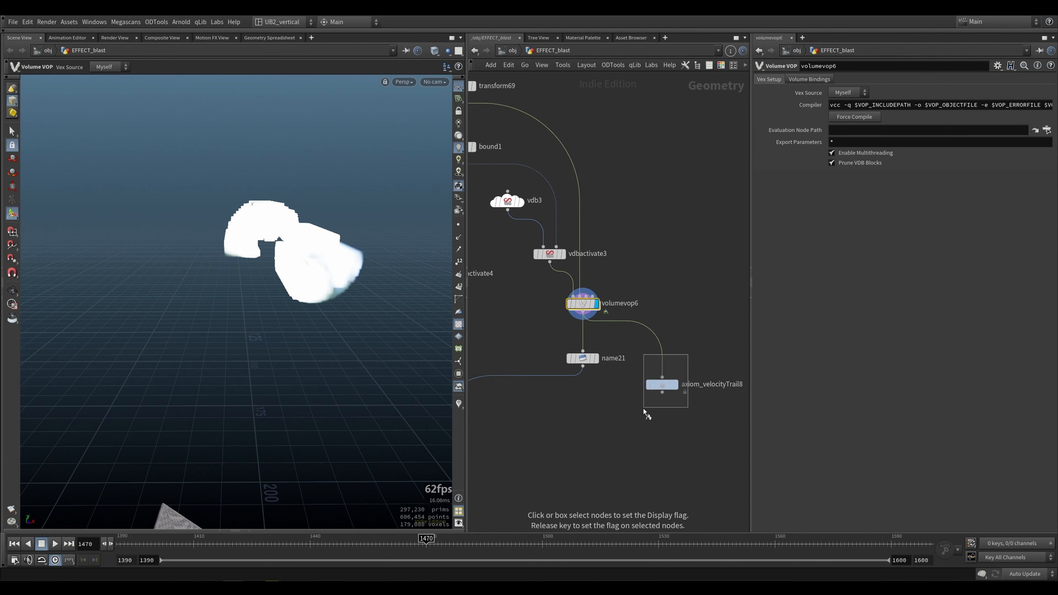
pyautogui.moveTo(643, 409); pyautogui.dragTo(643, 409)
pyautogui.moveTo(690, 344); pyautogui.dragTo(642, 321, button='middle')
pyautogui.scroll(2, 667, 333)
# Inspect the velocity trails of the volume from several angles together with the aircraft
pyautogui.keyDown('alt'); pyautogui.moveTo(329, 251); pyautogui.dragTo(303, 248, button='middle'); pyautogui.keyUp('alt')
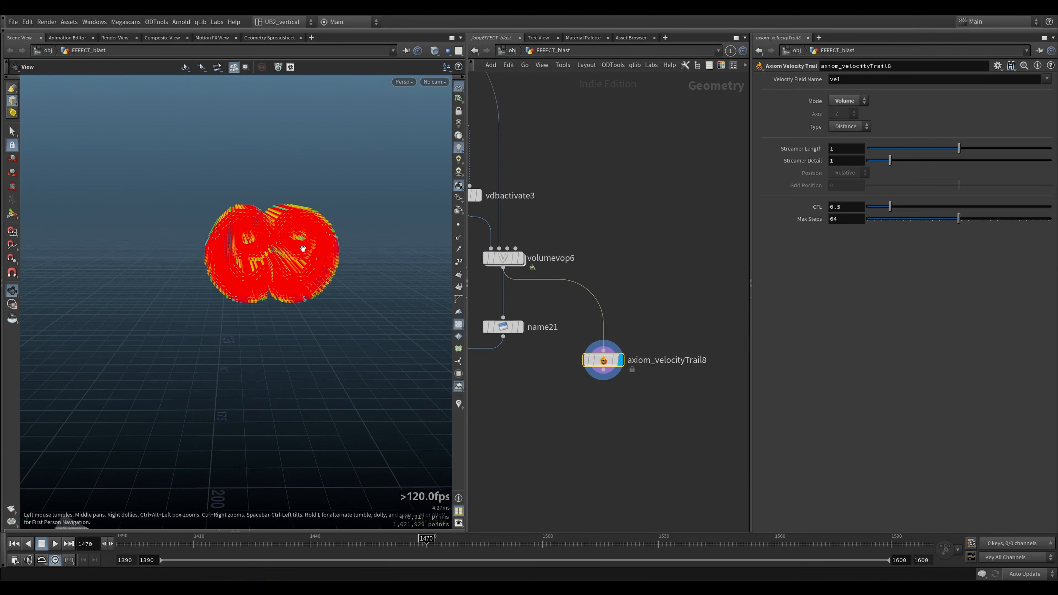
pyautogui.moveTo(303, 249); pyautogui.dragTo(279, 246)
pyautogui.moveTo(278, 246); pyautogui.dragTo(425, 194, button='right')
pyautogui.moveTo(425, 194); pyautogui.dragTo(329, 241)
pyautogui.moveTo(328, 242); pyautogui.dragTo(267, 254, button='right')
pyautogui.moveTo(267, 254); pyautogui.dragTo(308, 261)
pyautogui.moveTo(308, 262); pyautogui.dragTo(269, 271, button='right')
# Display merge28 to show the combined influence volumes
pyautogui.moveTo(587, 235); pyautogui.dragTo(517, 289, button='right')
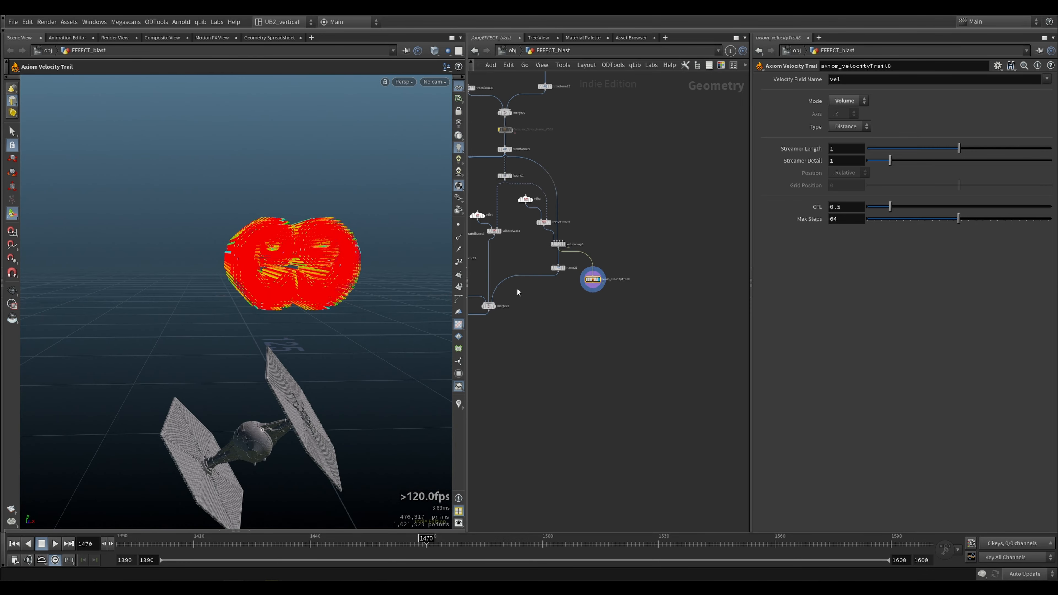
pyautogui.moveTo(518, 291); pyautogui.dragTo(605, 289, button='middle')
pyautogui.click(576, 303)
pyautogui.moveTo(504, 328); pyautogui.dragTo(537, 340, button='middle')
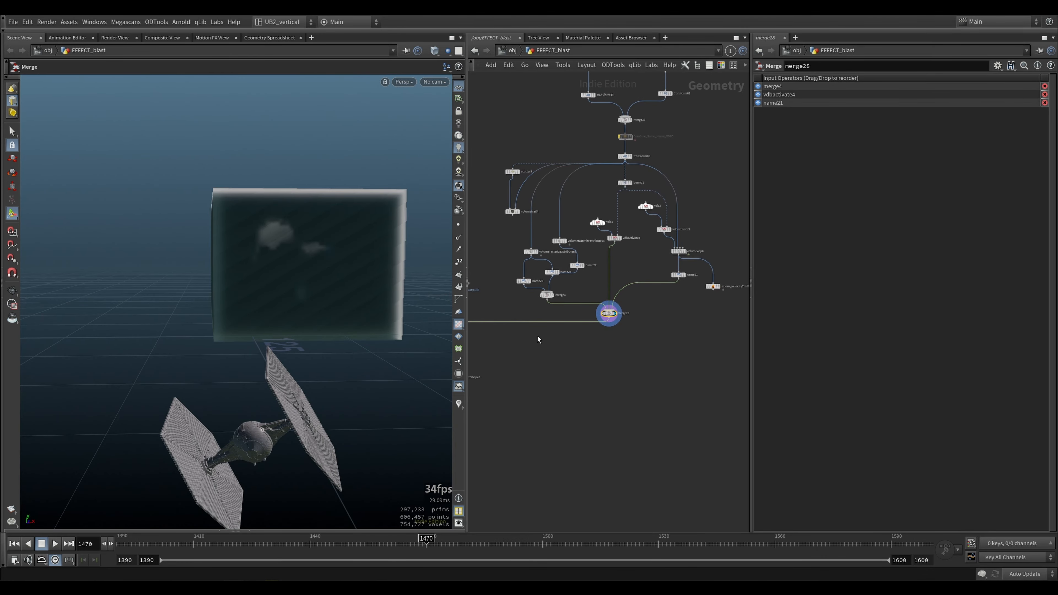
# Display name22 and view its node info to check the name of the influence volume
pyautogui.scroll(5, 580, 234)
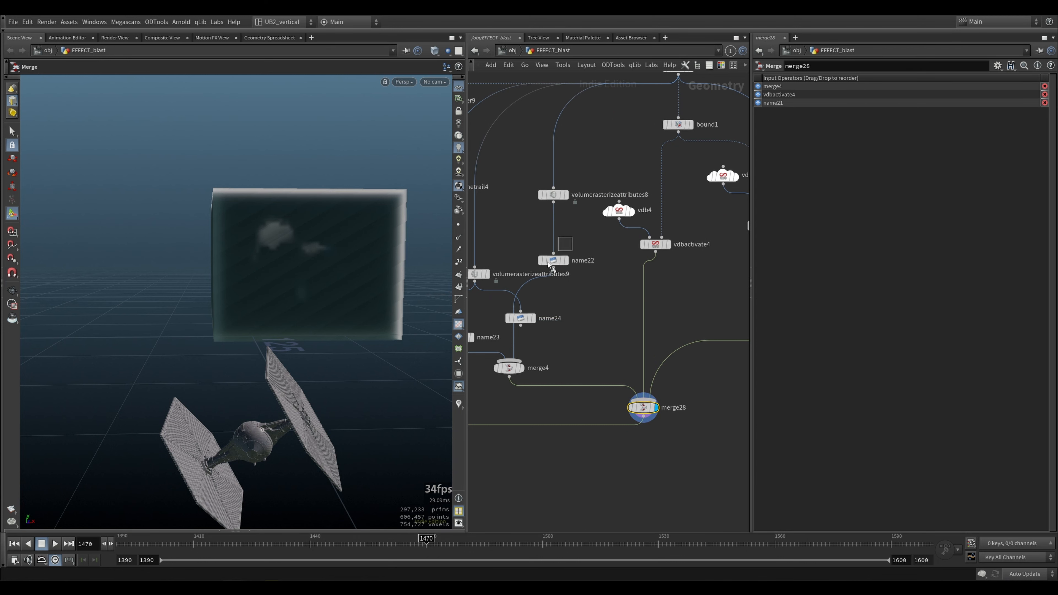
pyautogui.click(549, 261)
pyautogui.middleClick(557, 262)
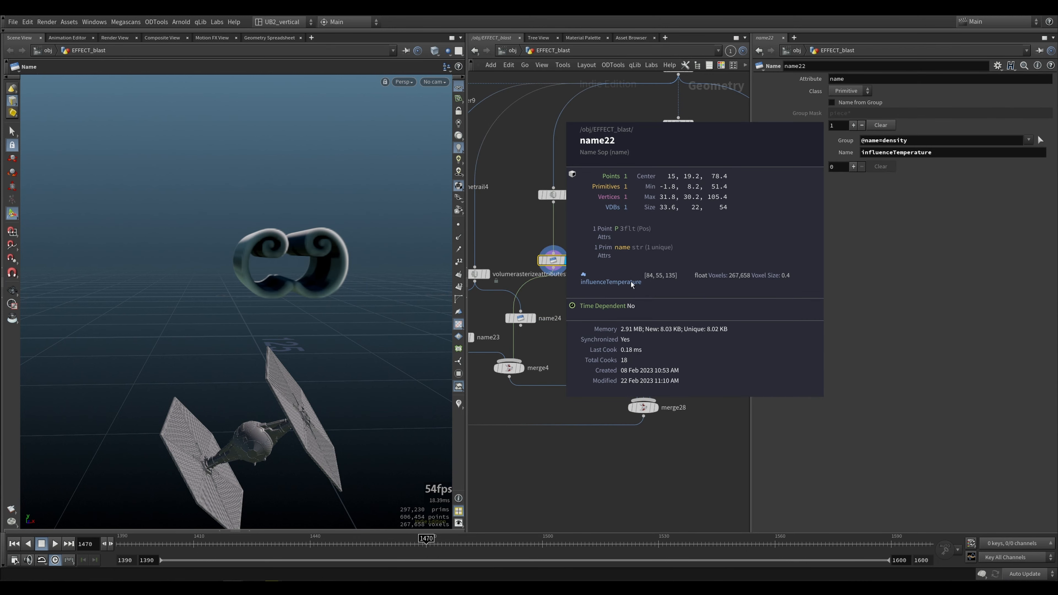
# Reposition volumerasterizeattributes9, check the node info of name23, and show name23's parameters
pyautogui.moveTo(480, 282); pyautogui.dragTo(528, 273, button='middle')
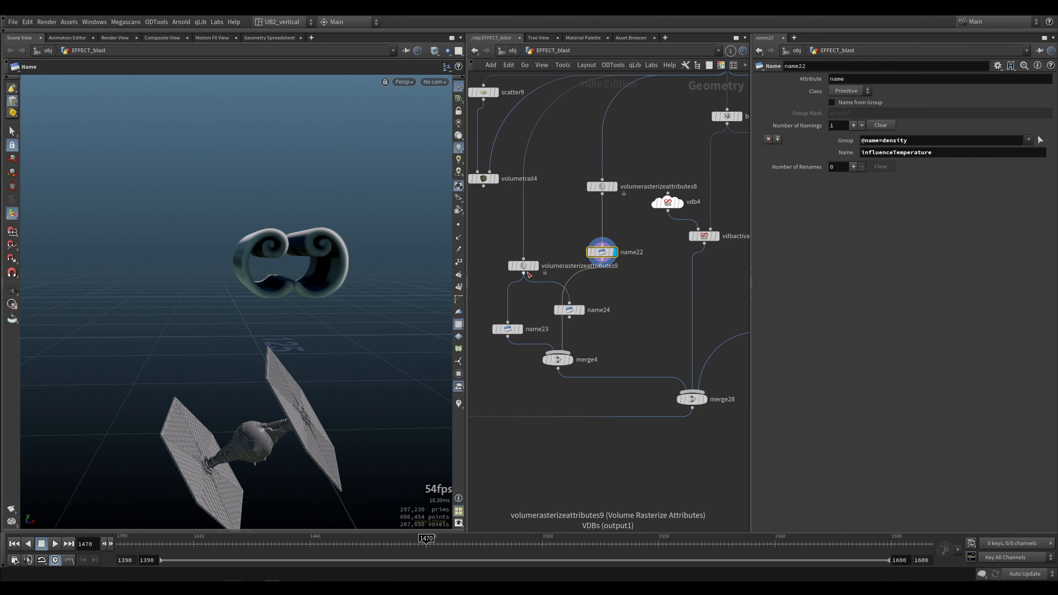
pyautogui.moveTo(527, 271); pyautogui.dragTo(512, 257)
pyautogui.middleClick(507, 328)
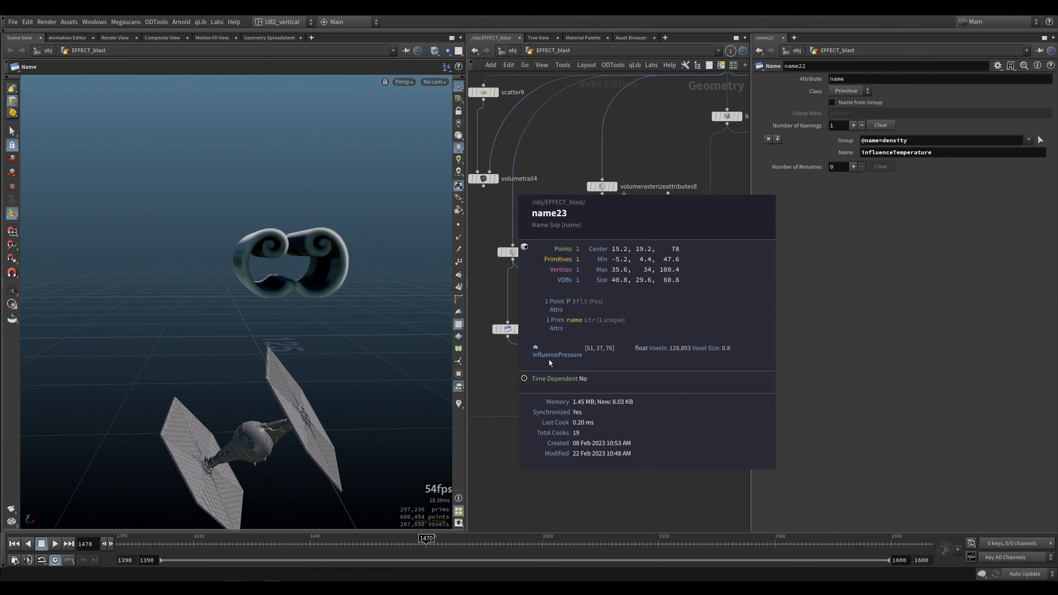
pyautogui.click(508, 321)
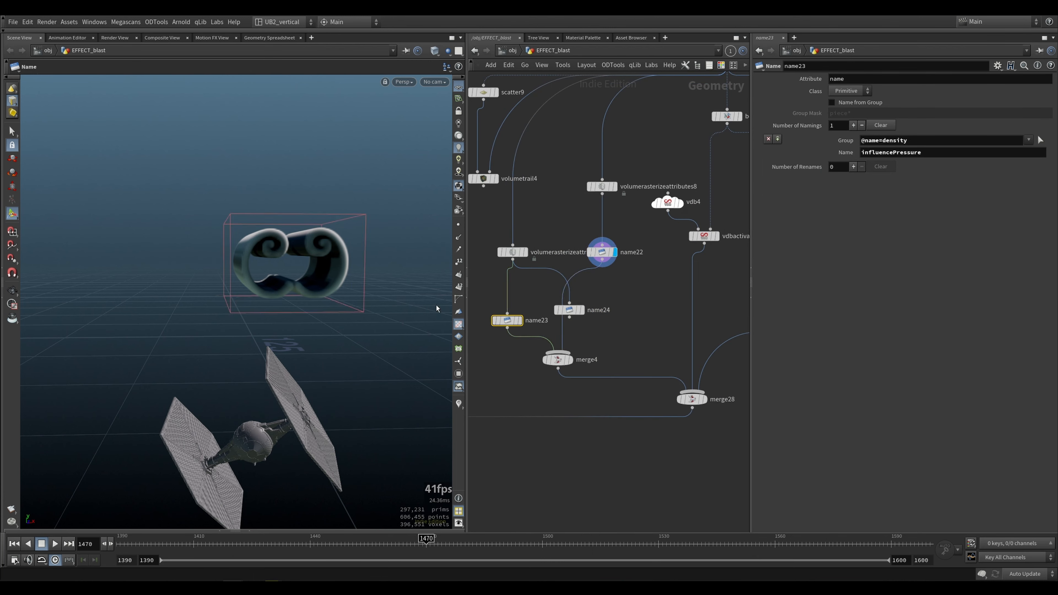
# Switch to the MPlay flipbook and replay the smoke simulation around the aircraft's pass
pyautogui.click(256, 581)
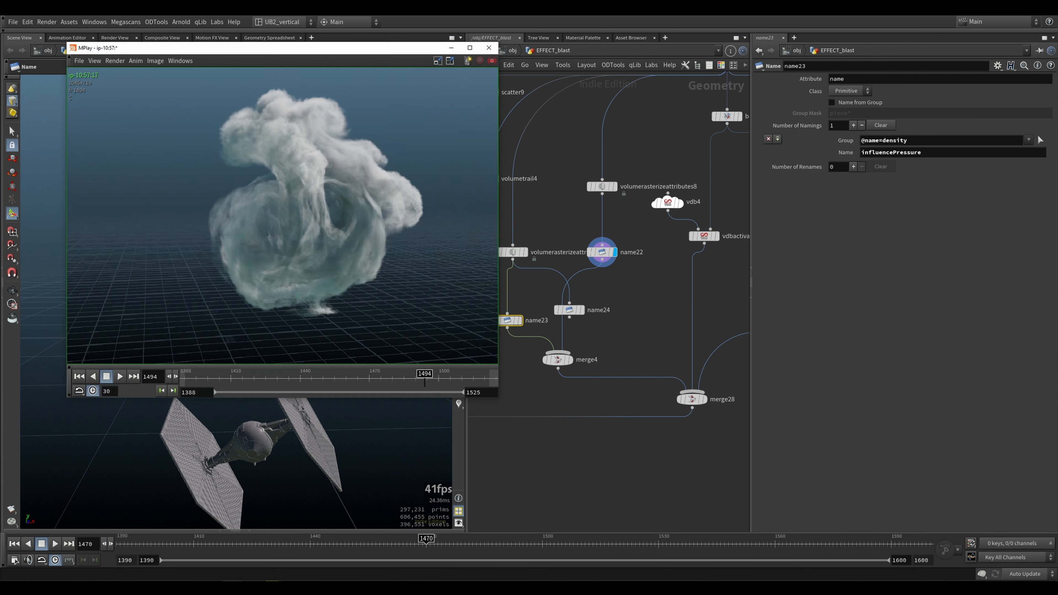
pyautogui.moveTo(361, 379); pyautogui.dragTo(333, 381)
pyautogui.press('Up')
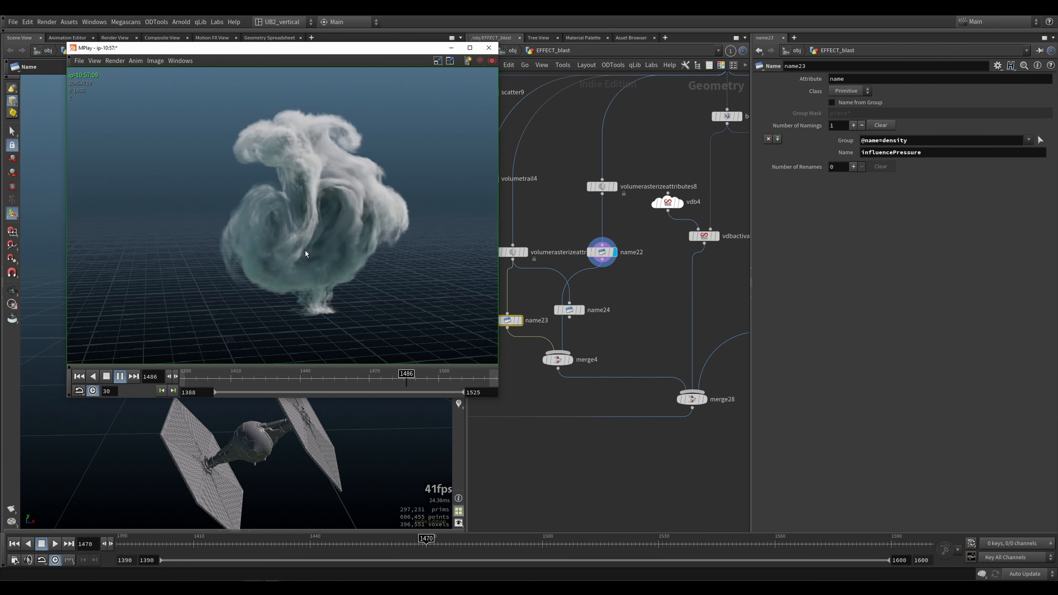
pyautogui.press('Up')
pyautogui.click(267, 380)
pyautogui.press('Up')
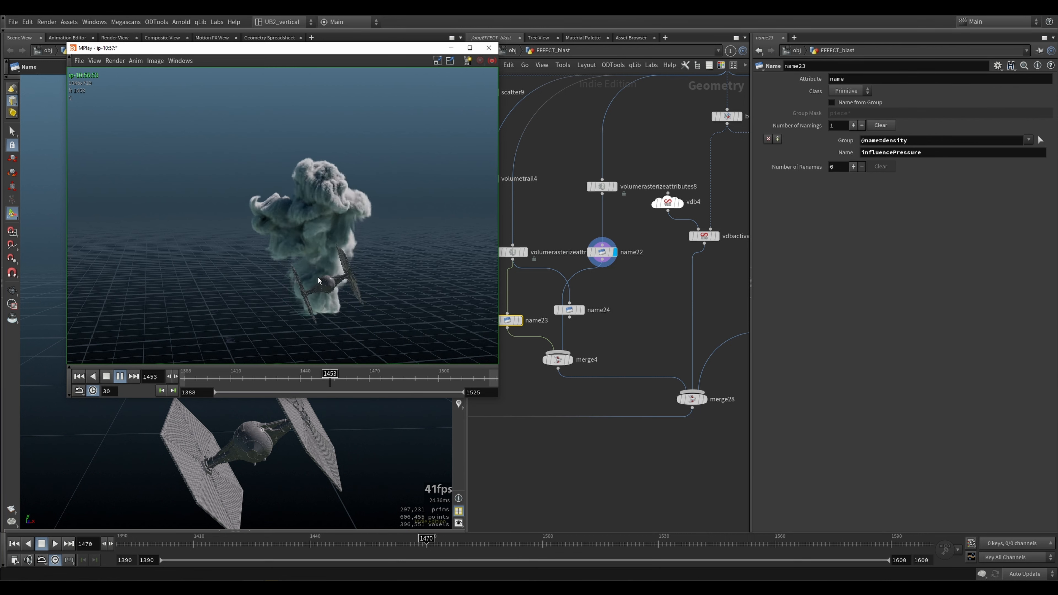
pyautogui.press('Up')
# Examine the curled smoke closely at frame 1479, replay the aircraft's pass, and return to the Houdini network
pyautogui.scroll(2, 357, 204)
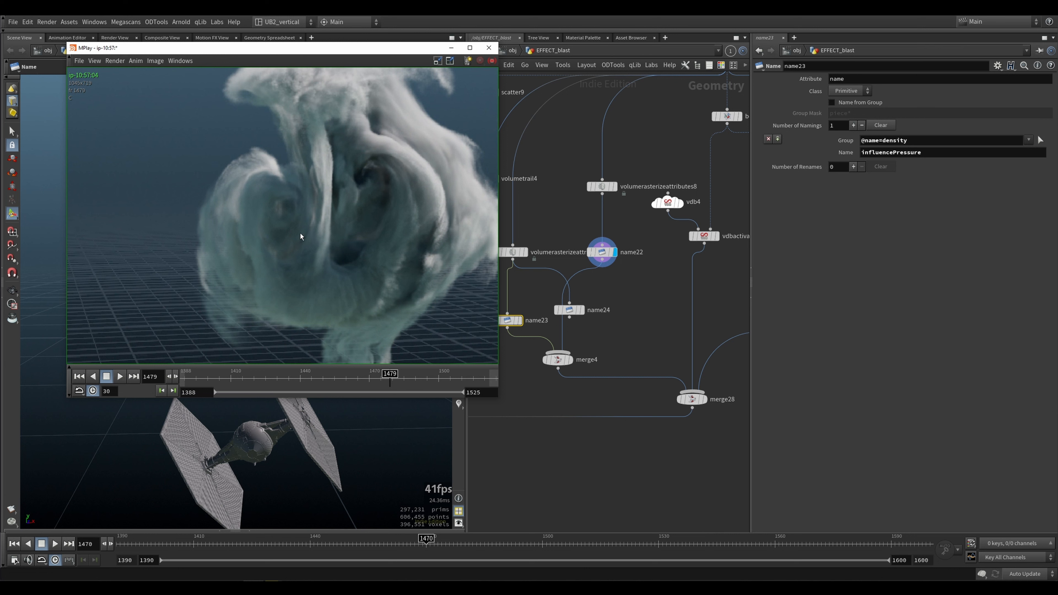
pyautogui.scroll(-2, 300, 212)
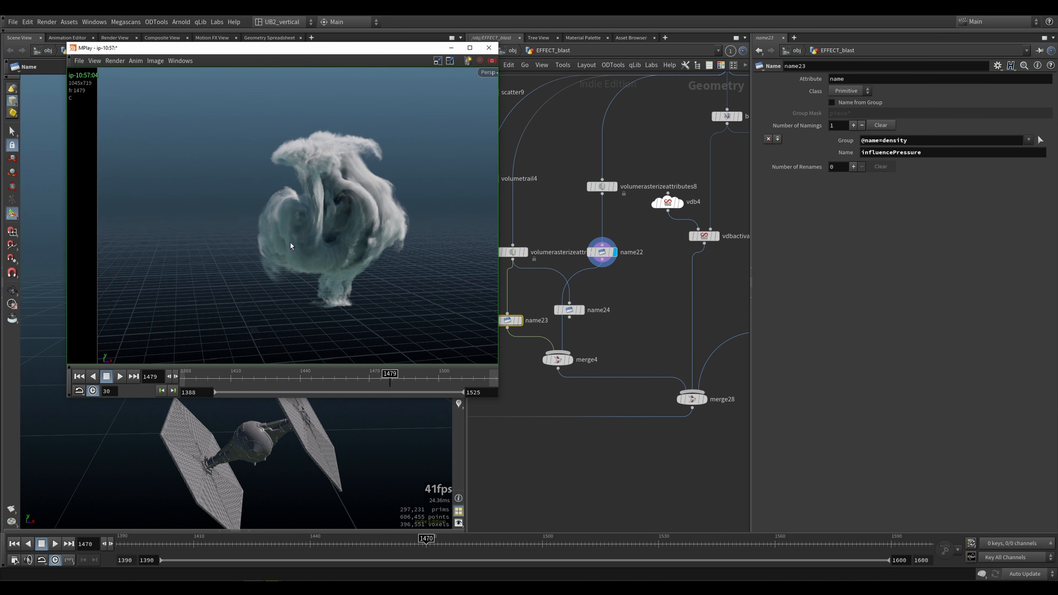
pyautogui.moveTo(393, 207); pyautogui.dragTo(317, 236, button='middle')
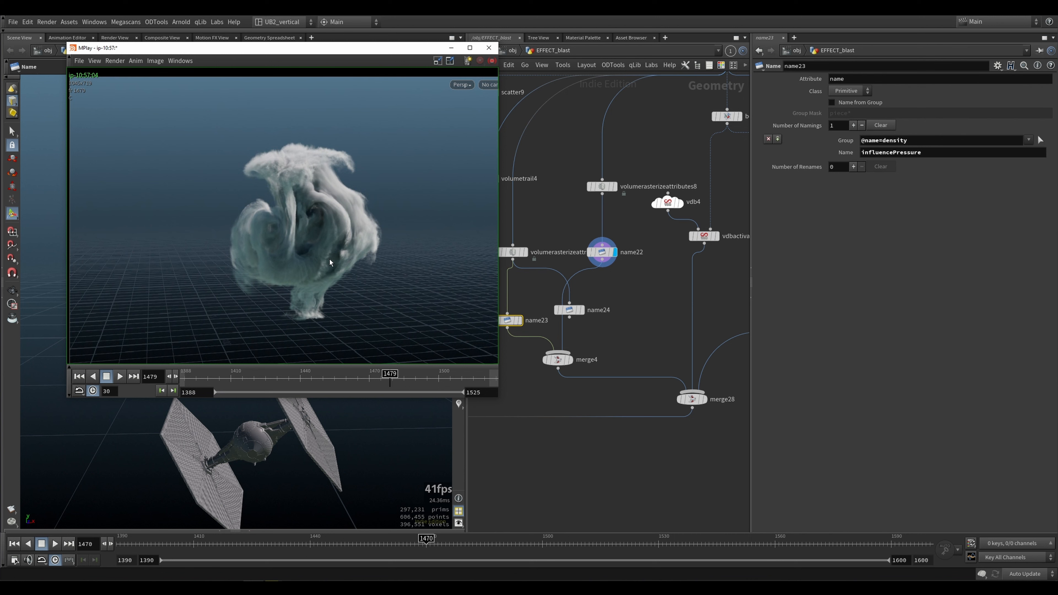
pyautogui.scroll(-1, 330, 259)
pyautogui.click(275, 378)
pyautogui.press('Up')
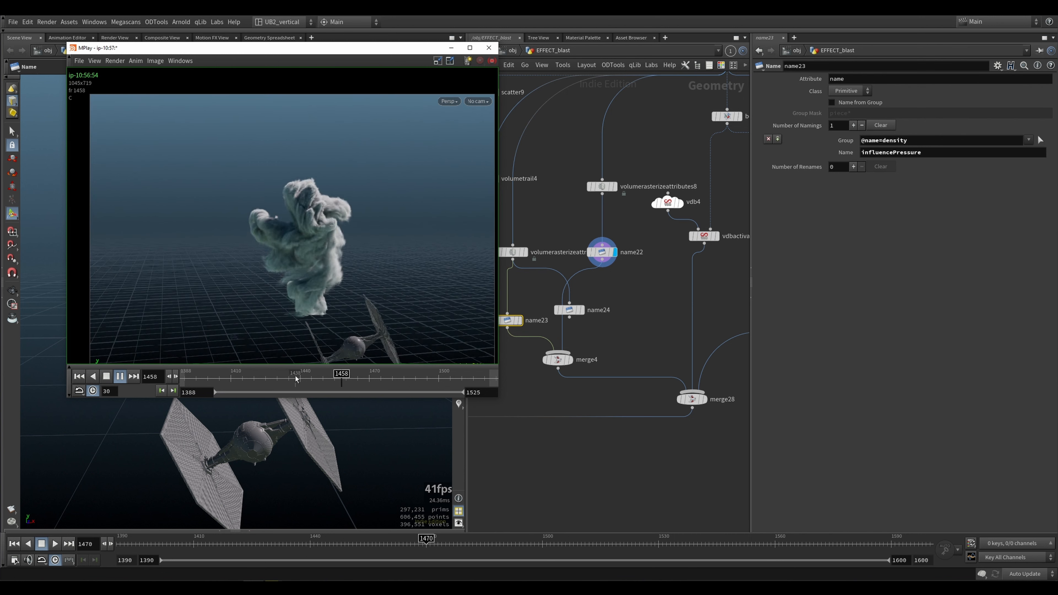
pyautogui.click(568, 452)
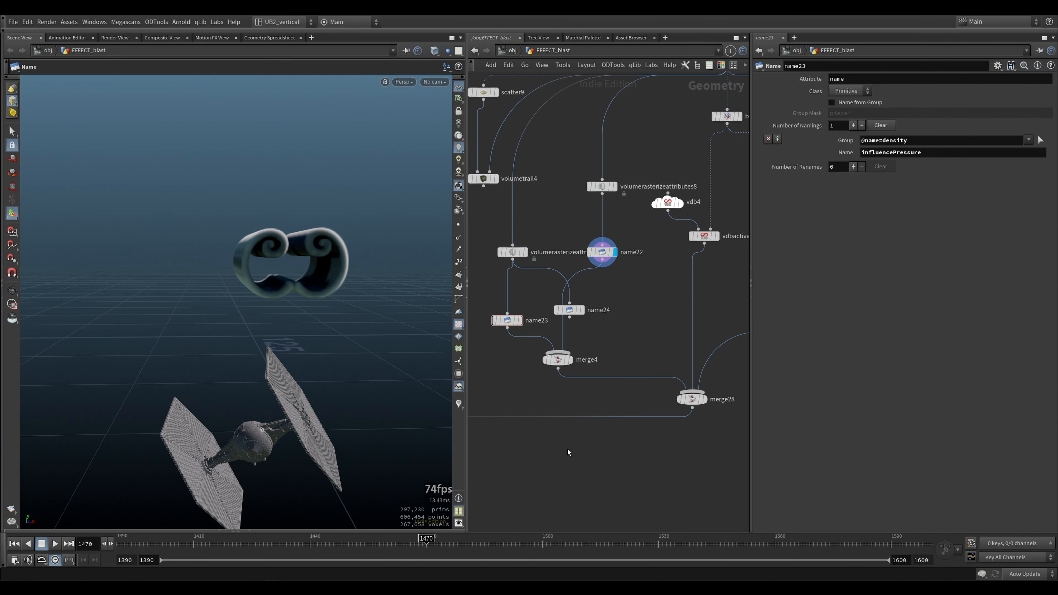
# Display volumetrail4 to view the trails generated from the scattered points
pyautogui.scroll(-5, 627, 302)
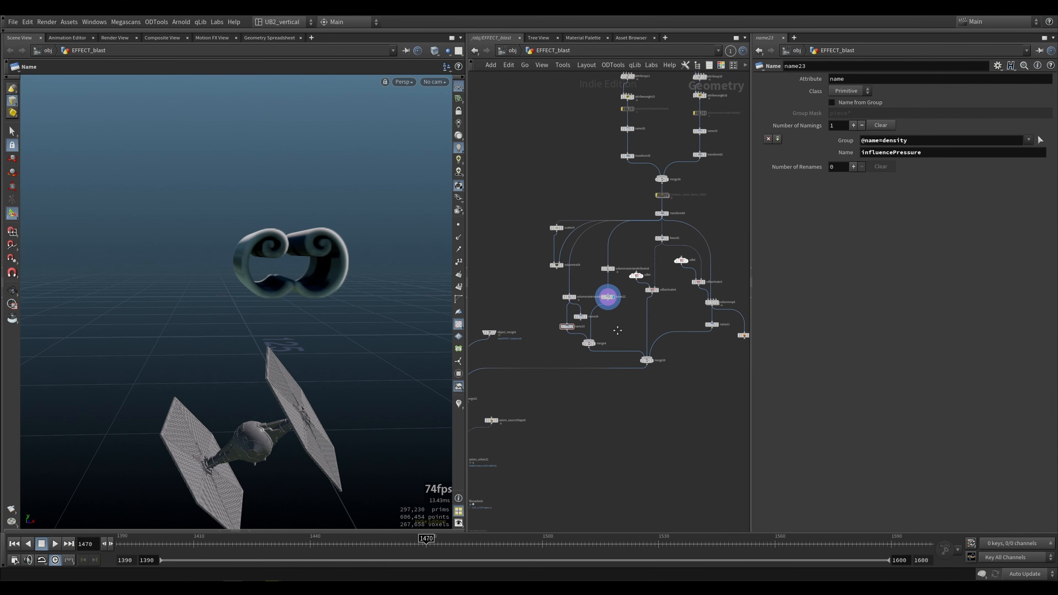
pyautogui.moveTo(526, 223); pyautogui.dragTo(535, 282)
pyautogui.click(533, 305)
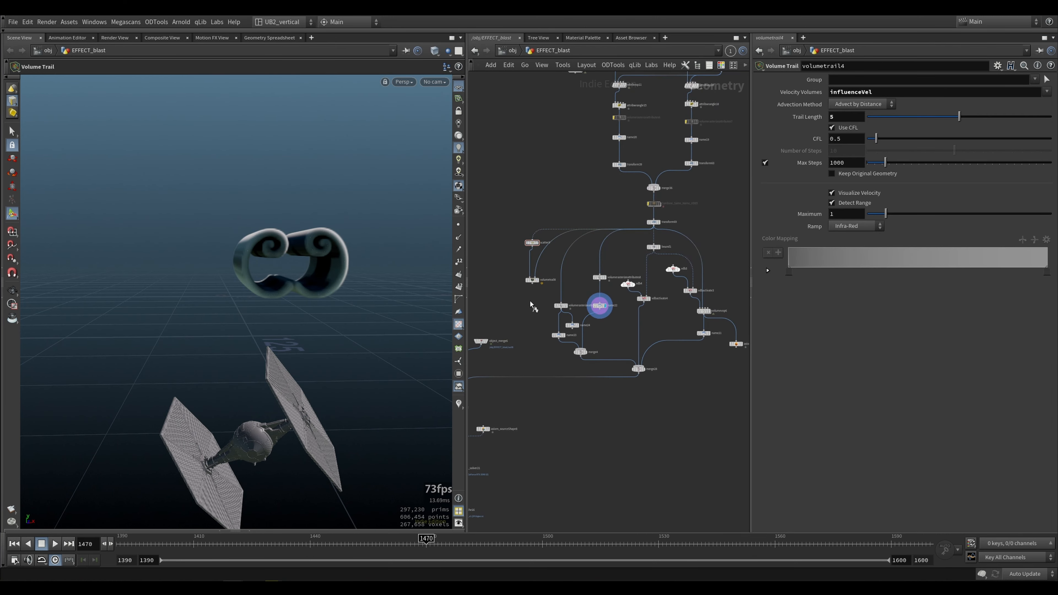
pyautogui.click(537, 280)
pyautogui.scroll(2, 526, 298)
pyautogui.scroll(-2, 551, 291)
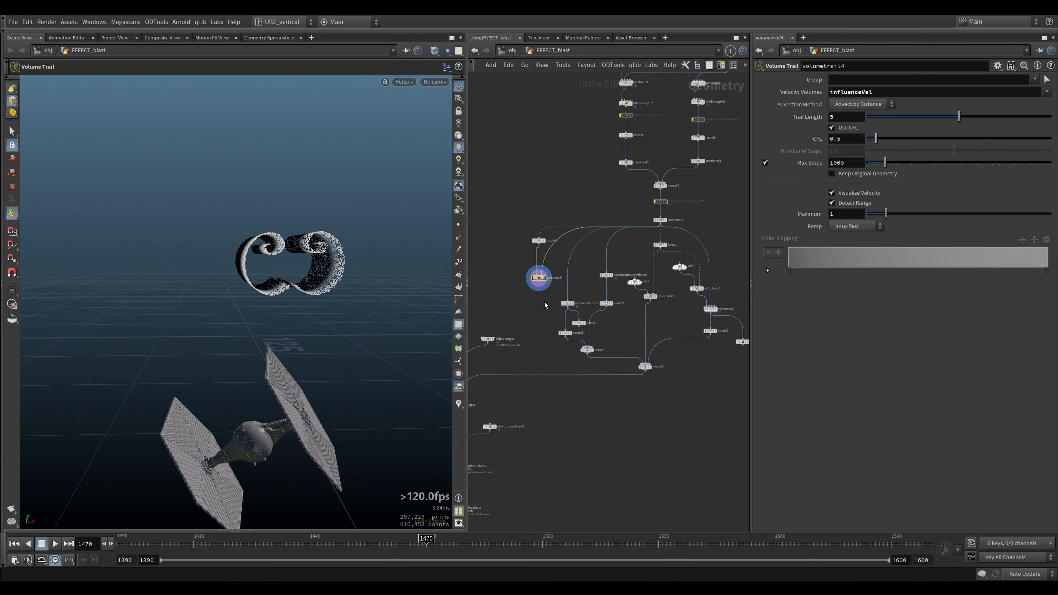
# Delete the scatter9 and volumetrail4 nodes
pyautogui.moveTo(552, 277); pyautogui.dragTo(506, 280, button='middle')
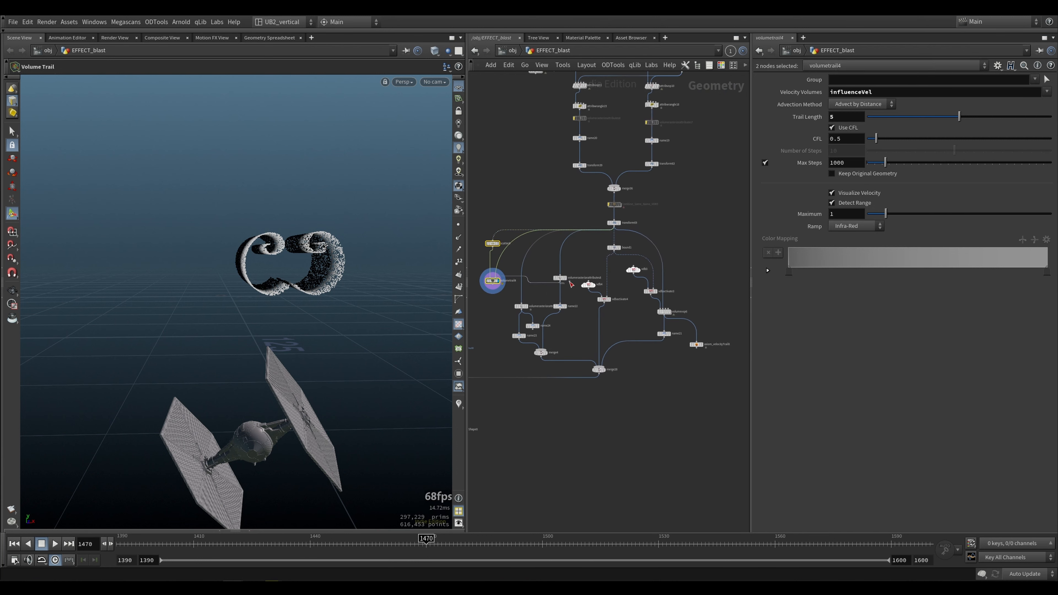
pyautogui.click(492, 287)
pyautogui.press('Escape')
pyautogui.click(503, 296)
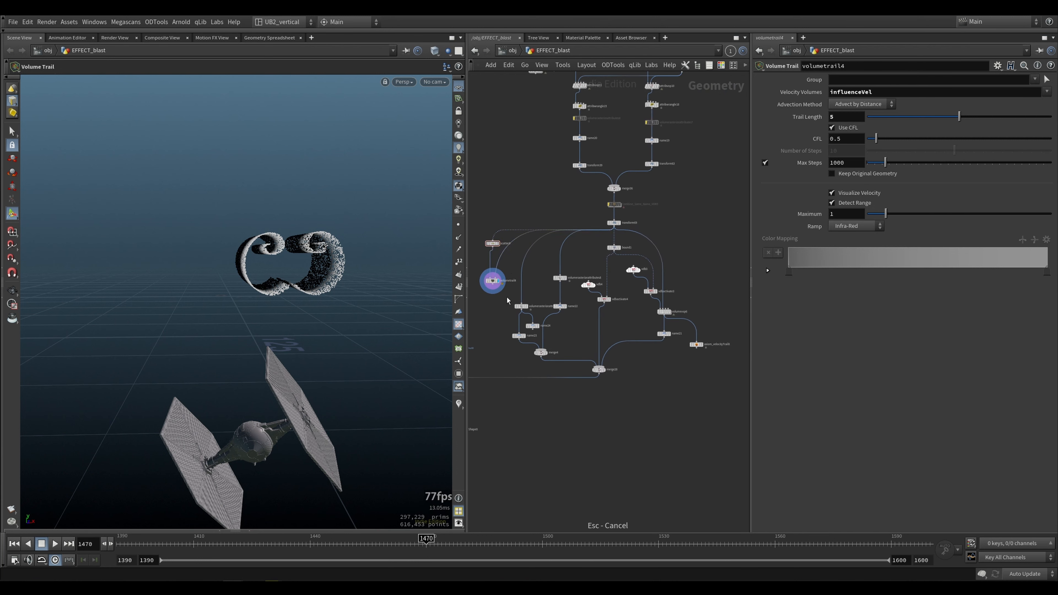
pyautogui.moveTo(498, 296); pyautogui.dragTo(509, 218)
pyautogui.moveTo(490, 220); pyautogui.dragTo(497, 297)
pyautogui.press('Delete')
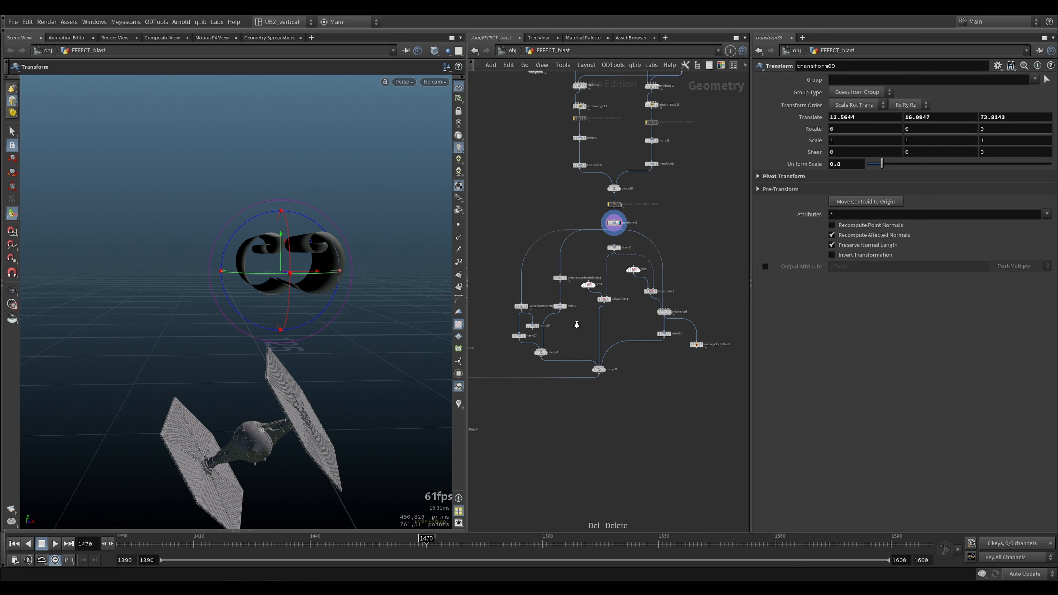
# Display merge28 again below the vortex branches
pyautogui.scroll(2, 577, 325)
pyautogui.scroll(-5, 574, 323)
pyautogui.scroll(2, 579, 361)
pyautogui.click(599, 332)
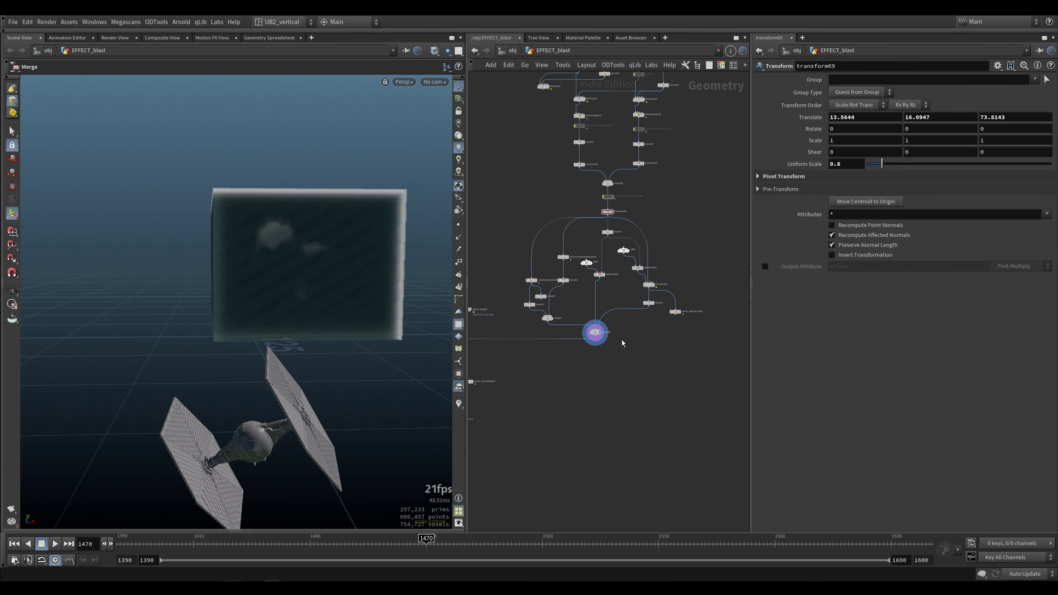
# Display file4, the imported TIE_FIGHTER_AT_001.obj geometry, and frame it in the viewport
pyautogui.moveTo(741, 236); pyautogui.dragTo(559, 370, button='middle')
pyautogui.scroll(-3, 558, 369)
pyautogui.scroll(7, 625, 254)
pyautogui.moveTo(606, 245); pyautogui.dragTo(645, 251, button='middle')
pyautogui.moveTo(633, 226); pyautogui.dragTo(604, 242)
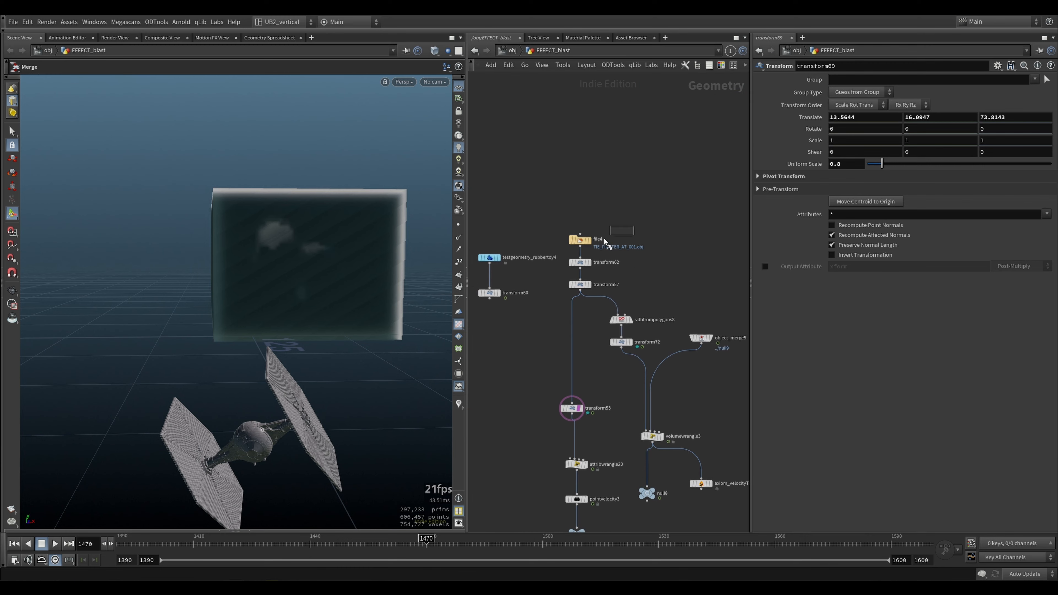
pyautogui.click(588, 240)
pyautogui.hotkey('space', 'g')
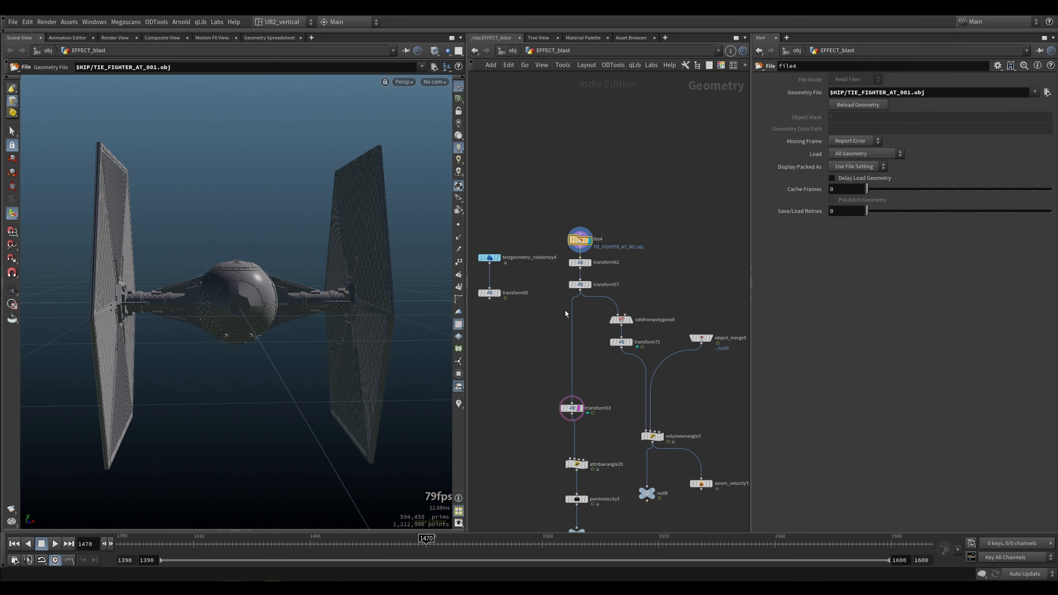
# Display transform57, frame and orbit the scaled aircraft, and toggle its viewport shading to a lighter look
pyautogui.click(589, 285)
pyautogui.hotkey('space', 'g')
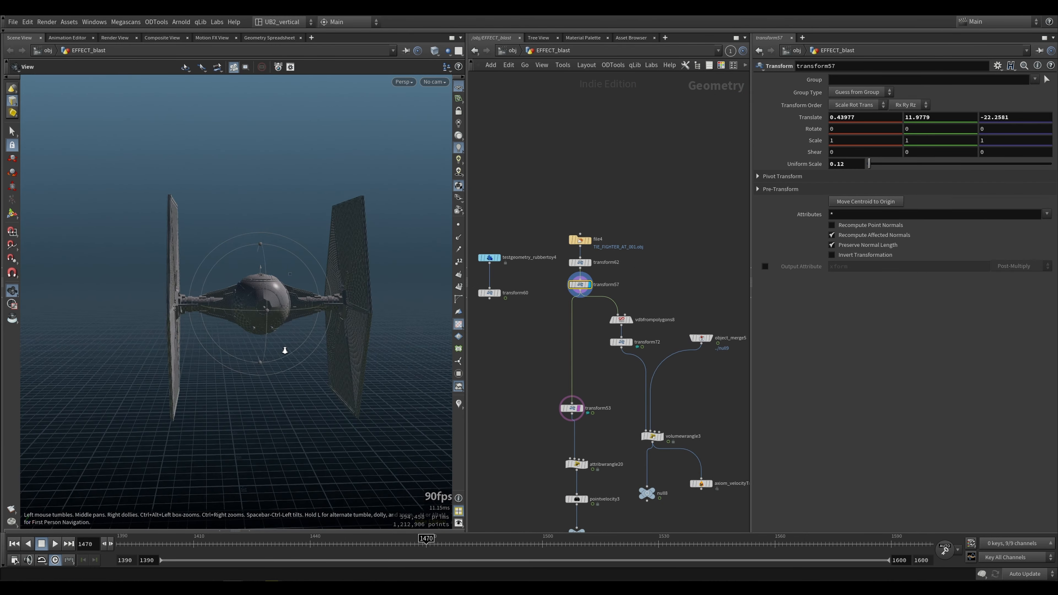
pyautogui.keyDown('alt'); pyautogui.moveTo(285, 351); pyautogui.dragTo(318, 354); pyautogui.keyUp('alt')
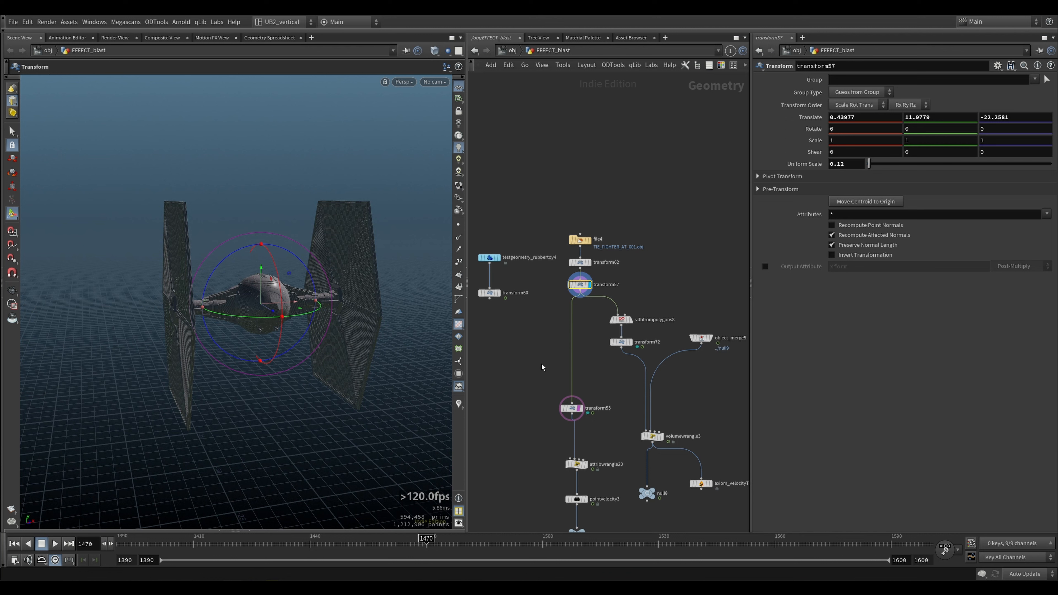
pyautogui.click(522, 367)
pyautogui.click(458, 324)
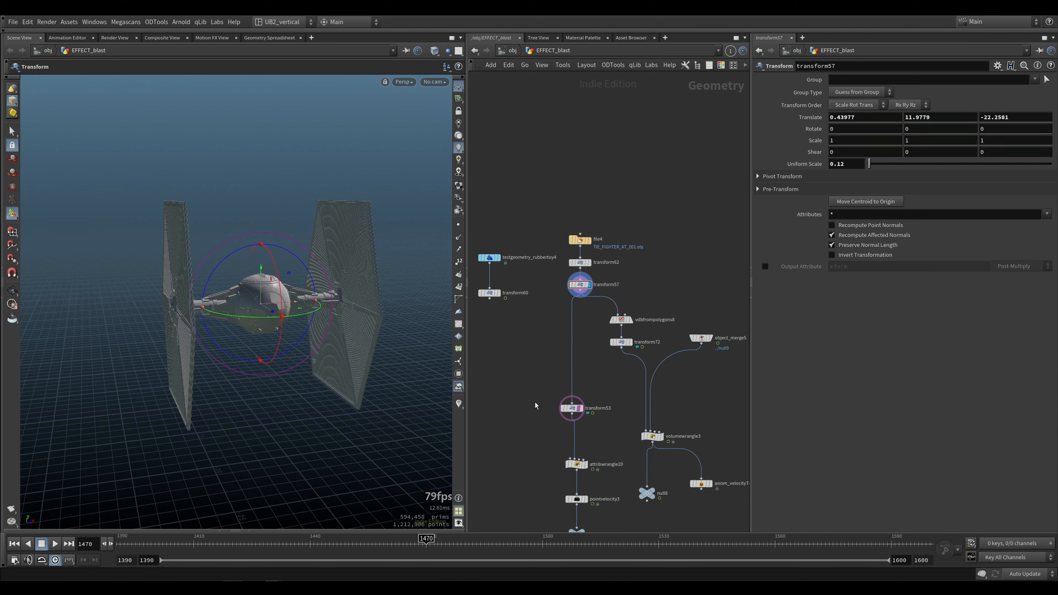
# Display vdbfrompolygons8 and open its node info to examine the collision and collisionVel VDBs
pyautogui.scroll(4, 655, 308)
pyautogui.click(617, 326)
pyautogui.moveTo(651, 319); pyautogui.dragTo(621, 290, button='middle')
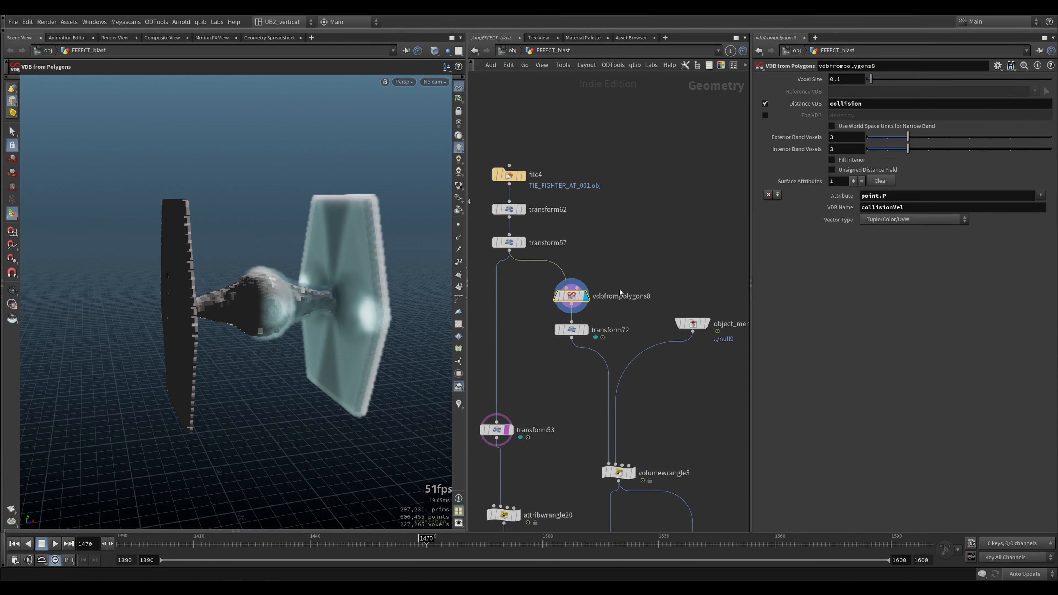
pyautogui.middleClick(580, 295)
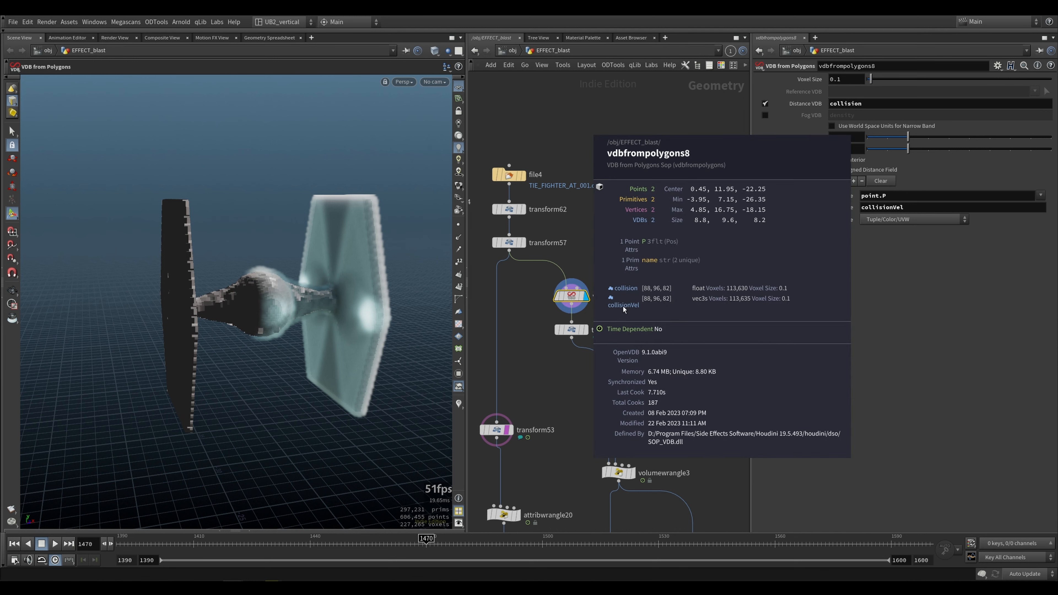
# Display transform72 to inspect the animated aircraft VDB, and switch the display back to vdbfrompolygons8
pyautogui.click(585, 330)
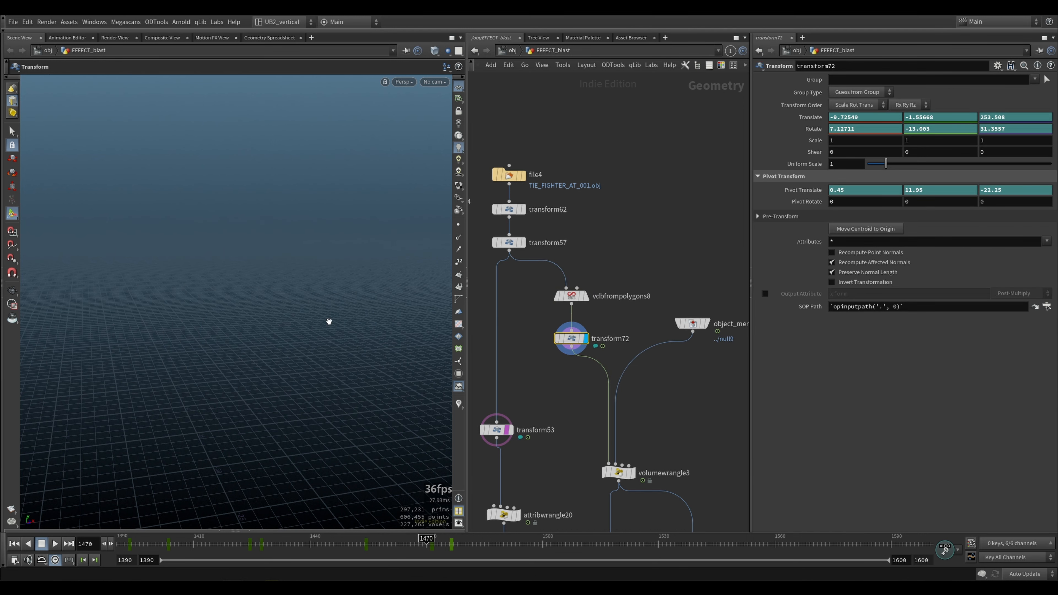
pyautogui.hotkey('space', 'f')
pyautogui.moveTo(330, 321); pyautogui.dragTo(276, 346)
pyautogui.click(584, 296)
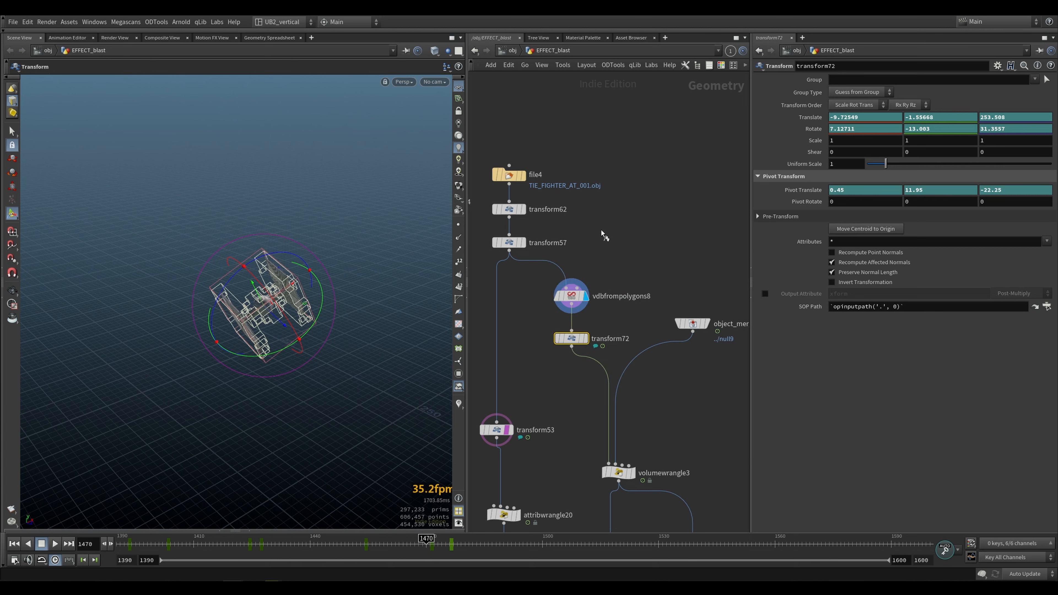
# Display transform57 and scrub the timeline to review the aircraft's motion, finishing at frame 1449
pyautogui.click(519, 243)
pyautogui.keyDown('alt'); pyautogui.moveTo(305, 361); pyautogui.dragTo(271, 302); pyautogui.keyUp('alt')
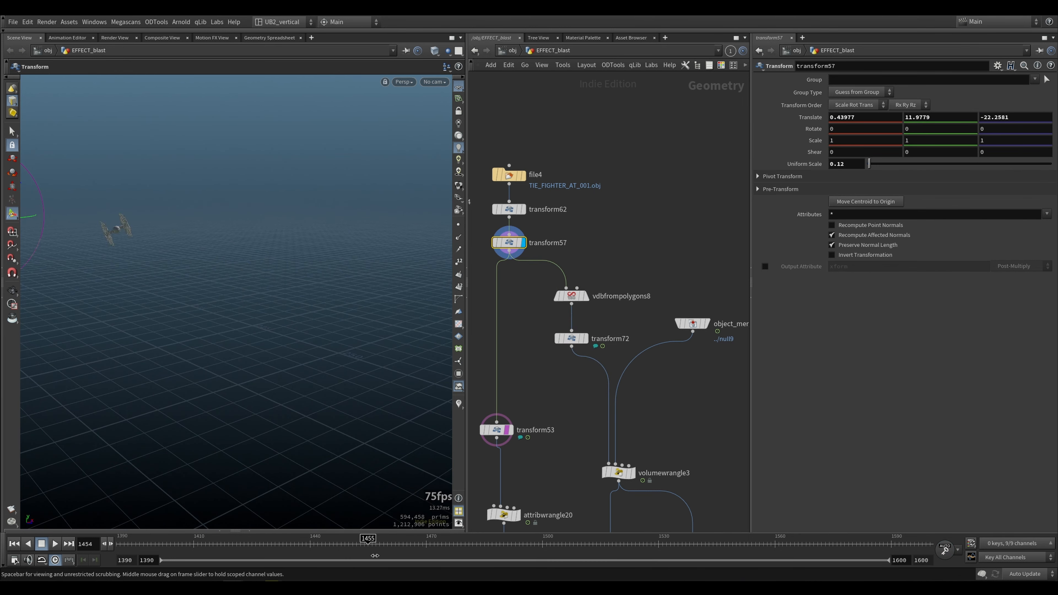
pyautogui.moveTo(376, 556); pyautogui.dragTo(394, 544)
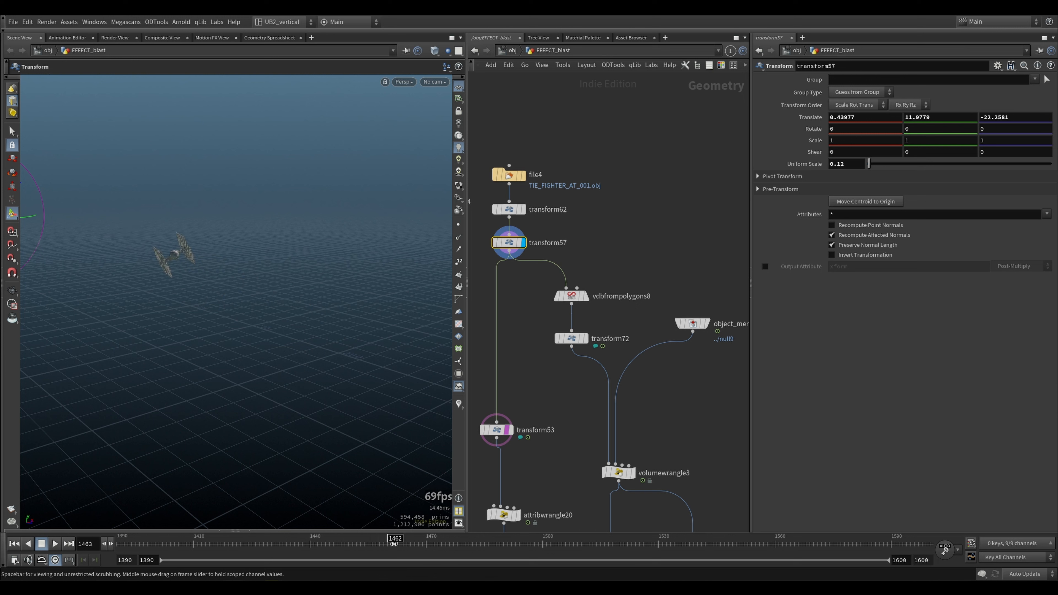
pyautogui.click(412, 541)
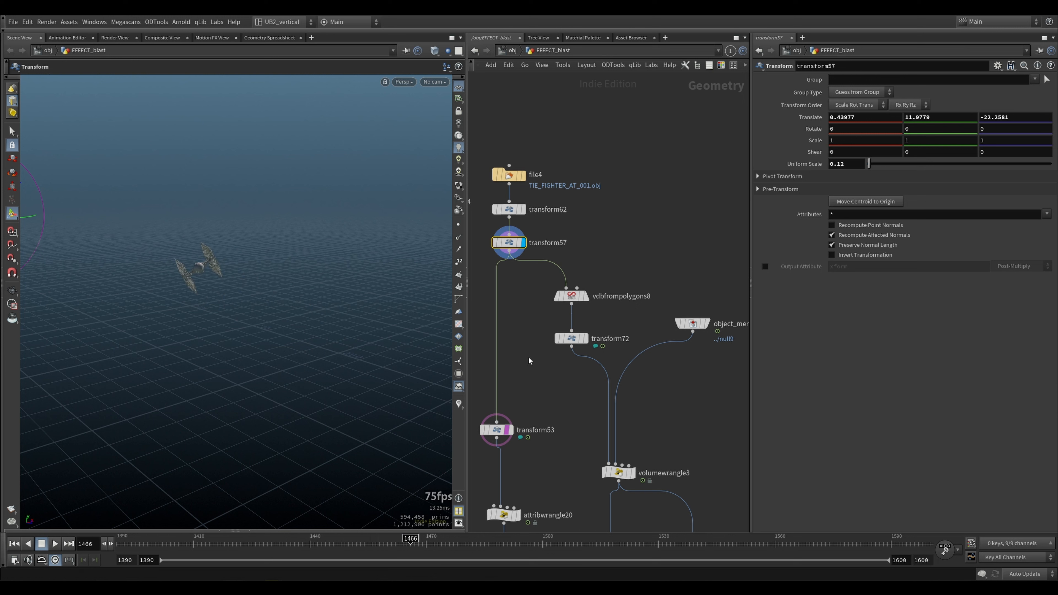
pyautogui.hotkey('space', 'g')
pyautogui.scroll(-5, 295, 306)
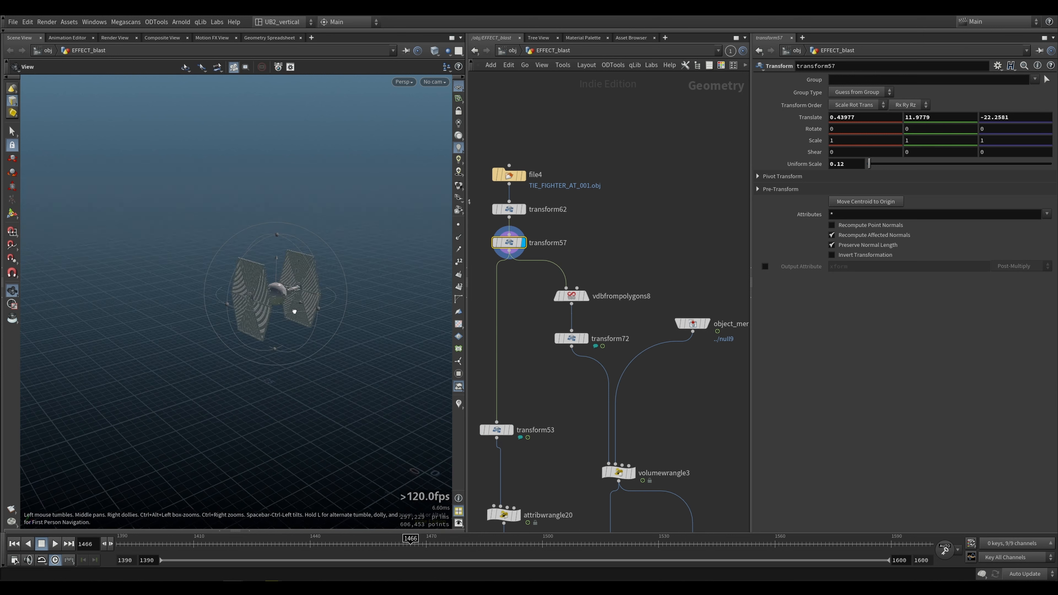
pyautogui.keyDown('alt'); pyautogui.moveTo(294, 308); pyautogui.dragTo(406, 386); pyautogui.keyUp('alt')
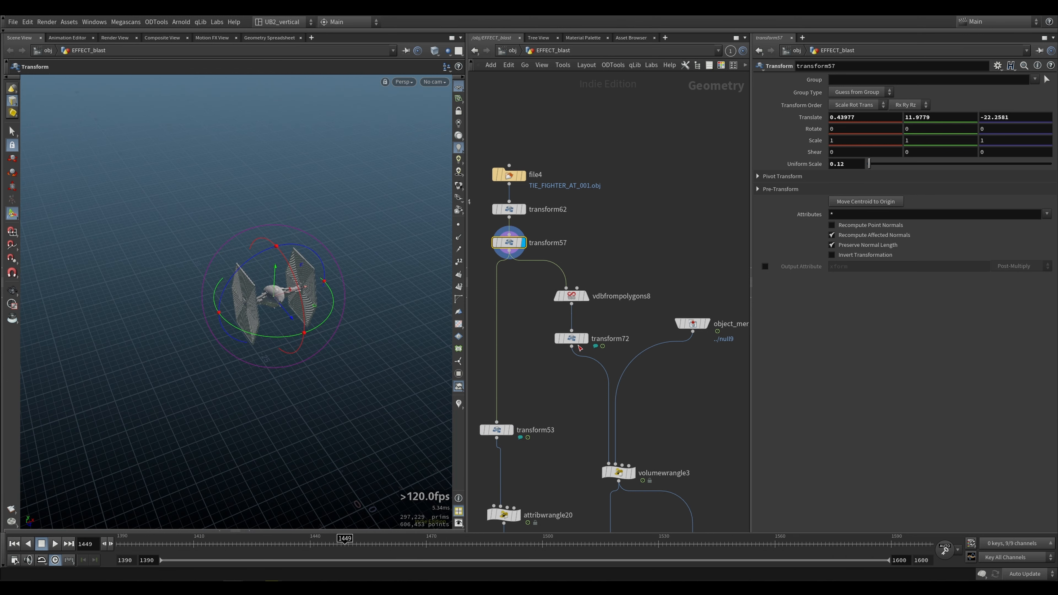
# Display vdbfrompolygons8 followed by transform72, and scrub to frame 1436 to check the animated aircraft VDB
pyautogui.click(585, 296)
pyautogui.moveTo(611, 329); pyautogui.dragTo(577, 301, button='middle')
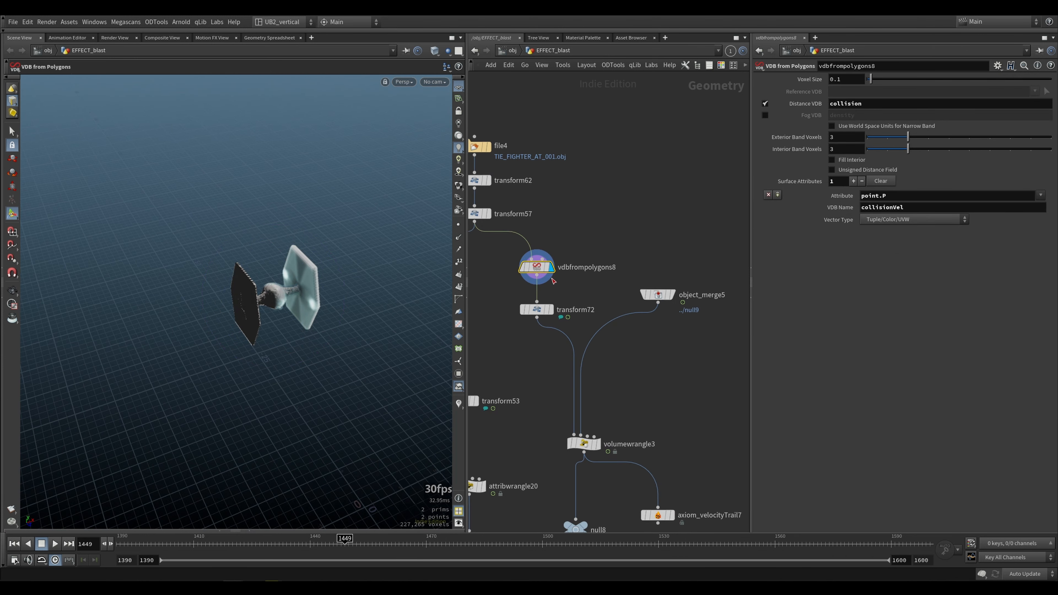
pyautogui.click(550, 309)
pyautogui.moveTo(289, 543)
pyautogui.mouseDown()
pyautogui.moveTo(303, 546)
pyautogui.moveTo(294, 545)
pyautogui.mouseUp()
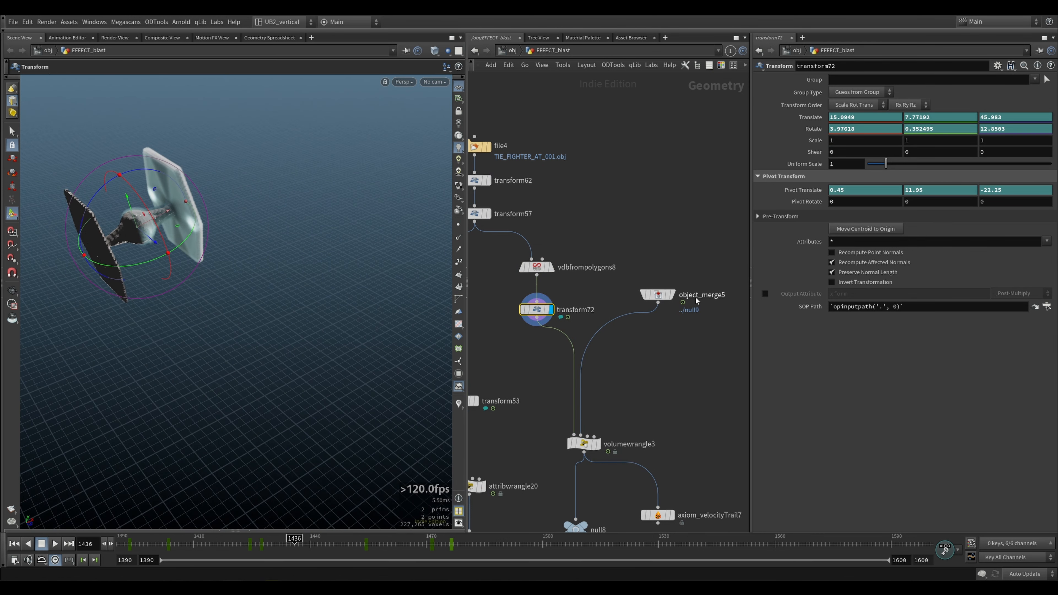
# Display attribwrangle20 and examine its getbbox_center and addpoint code, which places a point at the aircraft's bounding box centre
pyautogui.moveTo(629, 388); pyautogui.dragTo(716, 260, button='middle')
pyautogui.press('r')
pyautogui.click(570, 411)
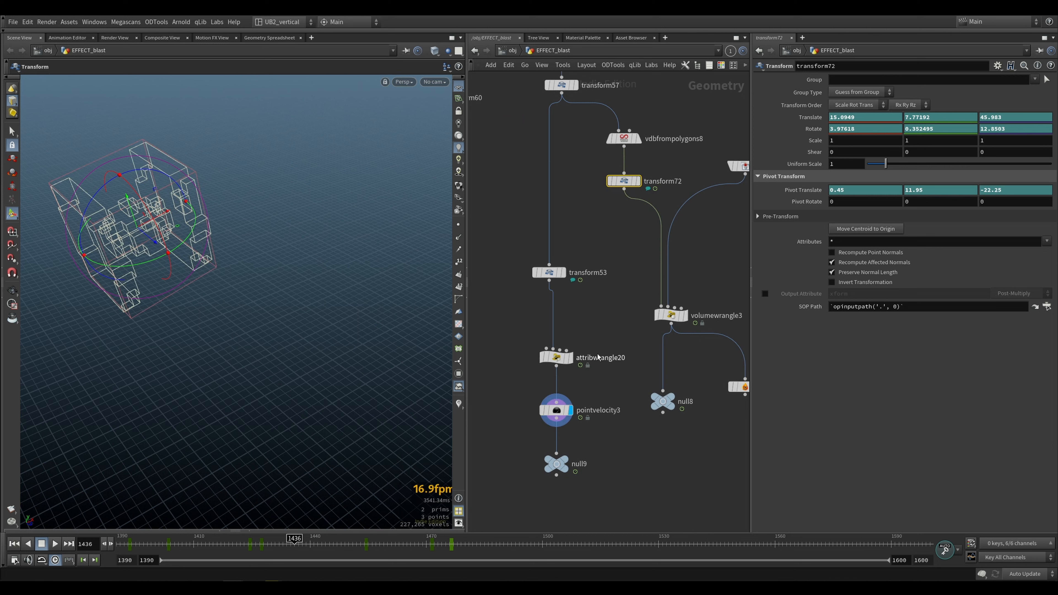
pyautogui.click(570, 358)
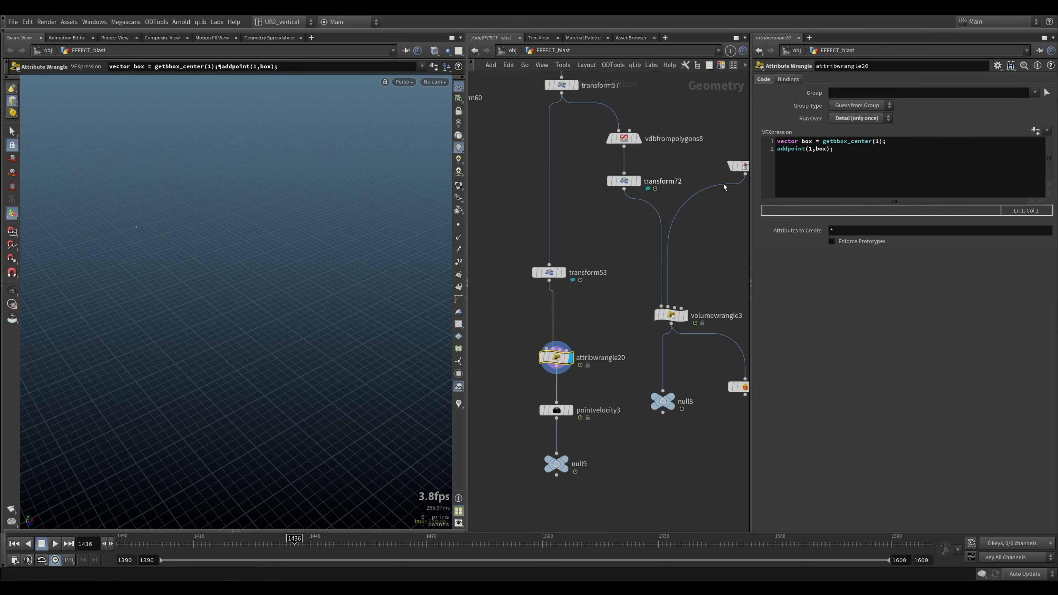
pyautogui.moveTo(820, 144); pyautogui.dragTo(764, 134)
pyautogui.click(839, 150)
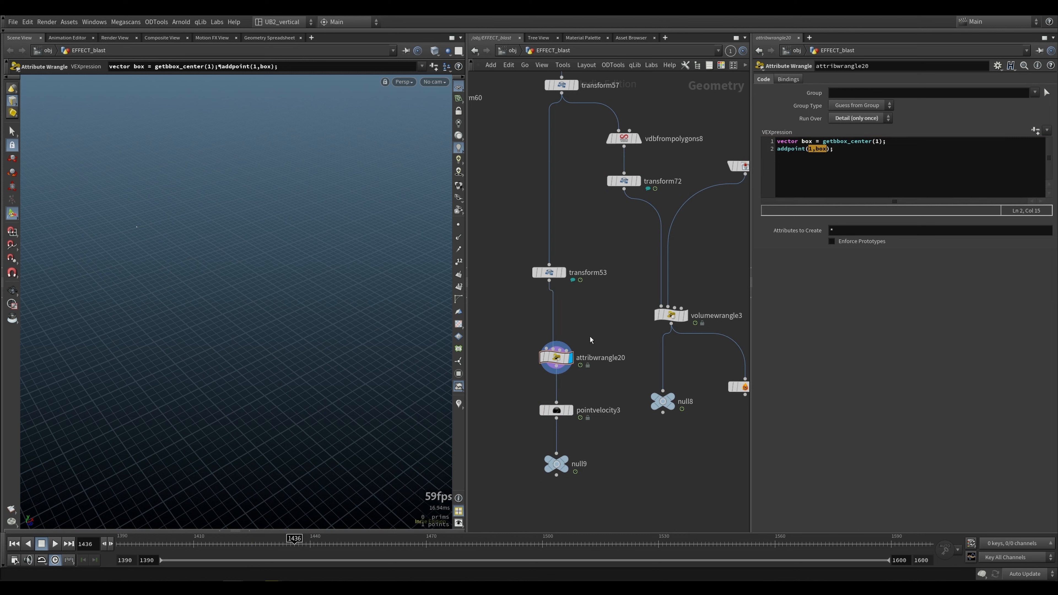
# Examine the Compute from Deformation setup in pointvelocity3, and display object_merge5, which brings in null9
pyautogui.click(557, 411)
pyautogui.moveTo(561, 425); pyautogui.dragTo(589, 429)
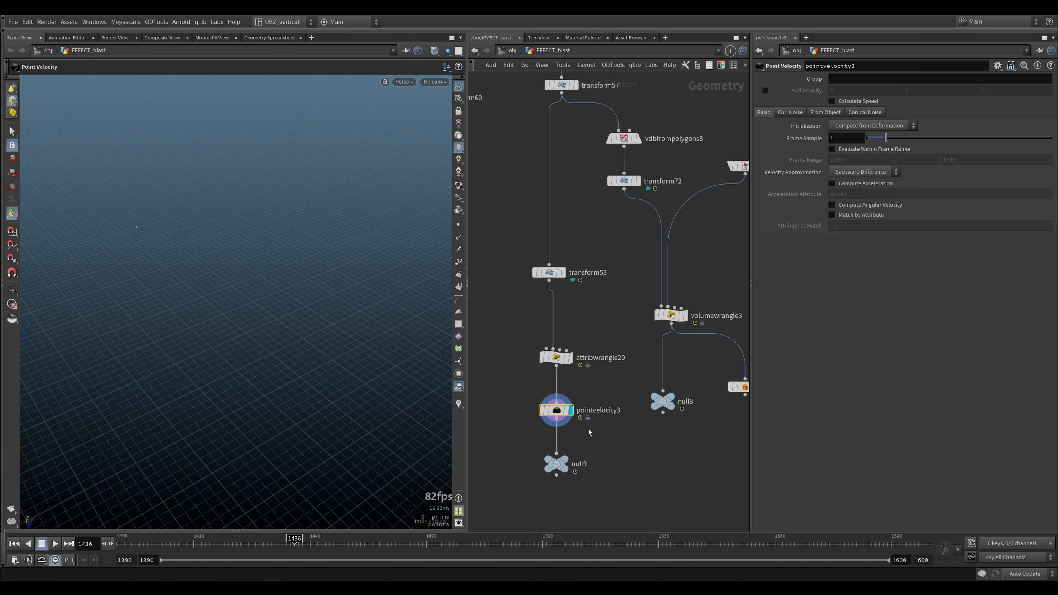
pyautogui.moveTo(626, 326); pyautogui.dragTo(500, 422, button='middle')
pyautogui.click(618, 265)
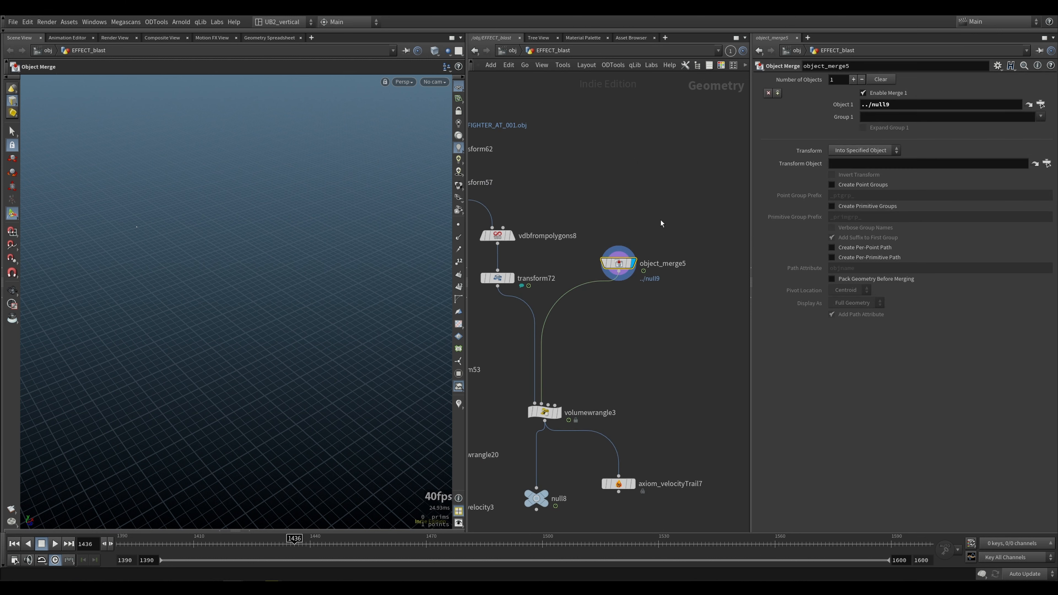
pyautogui.moveTo(615, 277); pyautogui.dragTo(613, 279)
pyautogui.moveTo(503, 482); pyautogui.dragTo(573, 379, button='middle')
pyautogui.moveTo(504, 461)
pyautogui.mouseDown()
pyautogui.moveTo(689, 167)
pyautogui.moveTo(497, 471)
pyautogui.mouseUp()
pyautogui.moveTo(670, 233); pyautogui.dragTo(630, 336, button='middle')
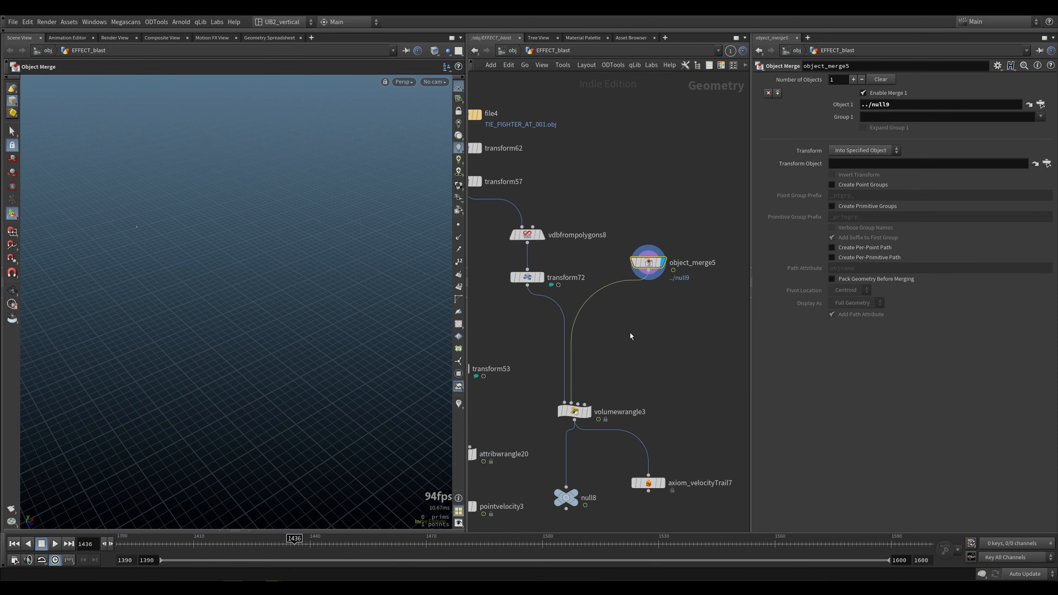
# Examine the collisionVel expression in volumewrangle3 and display its velocity streamers with axiom_velocityTrail7
pyautogui.click(585, 414)
pyautogui.moveTo(891, 126); pyautogui.dragTo(847, 125)
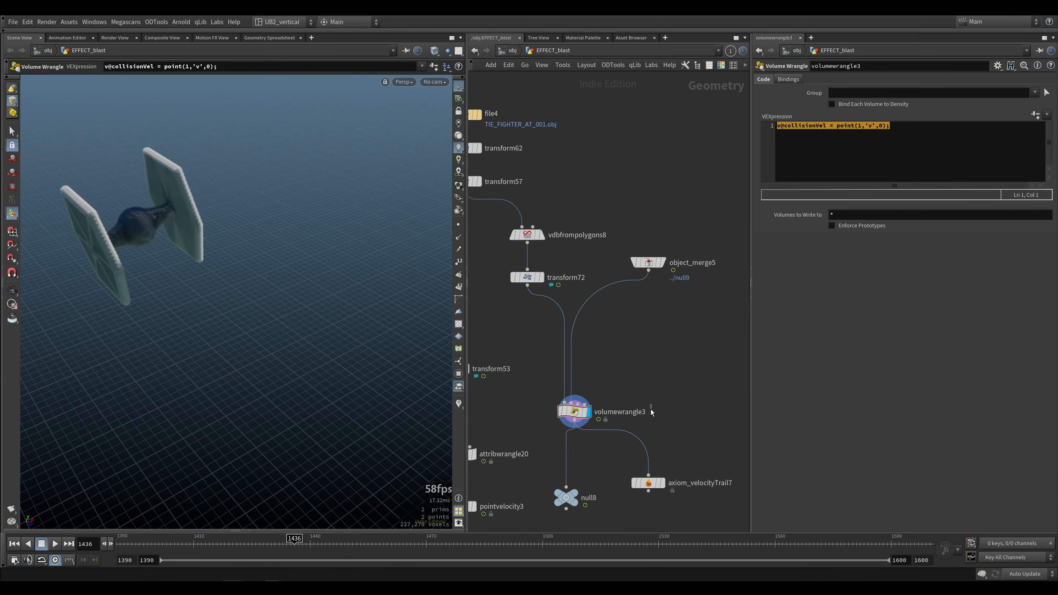
pyautogui.click(663, 483)
pyautogui.moveTo(293, 548)
pyautogui.mouseDown()
pyautogui.moveTo(275, 548)
pyautogui.moveTo(304, 549)
pyautogui.moveTo(281, 549)
pyautogui.moveTo(292, 549)
pyautogui.mouseUp()
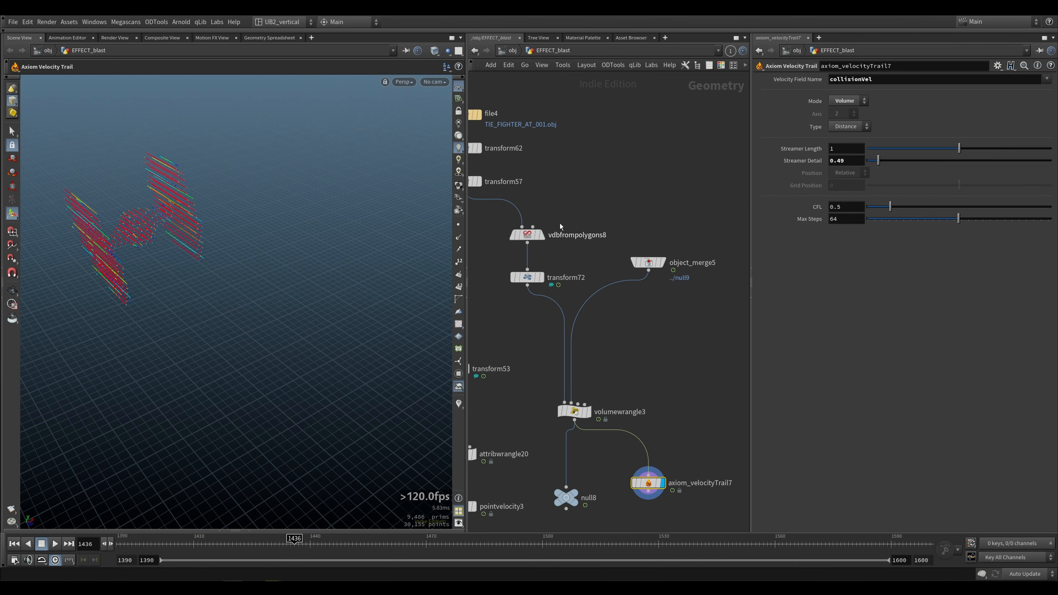
# Lay out the transform53, attribwrangle20, pointvelocity3 and null9 nodes as a compact vertical chain
pyautogui.click(561, 236)
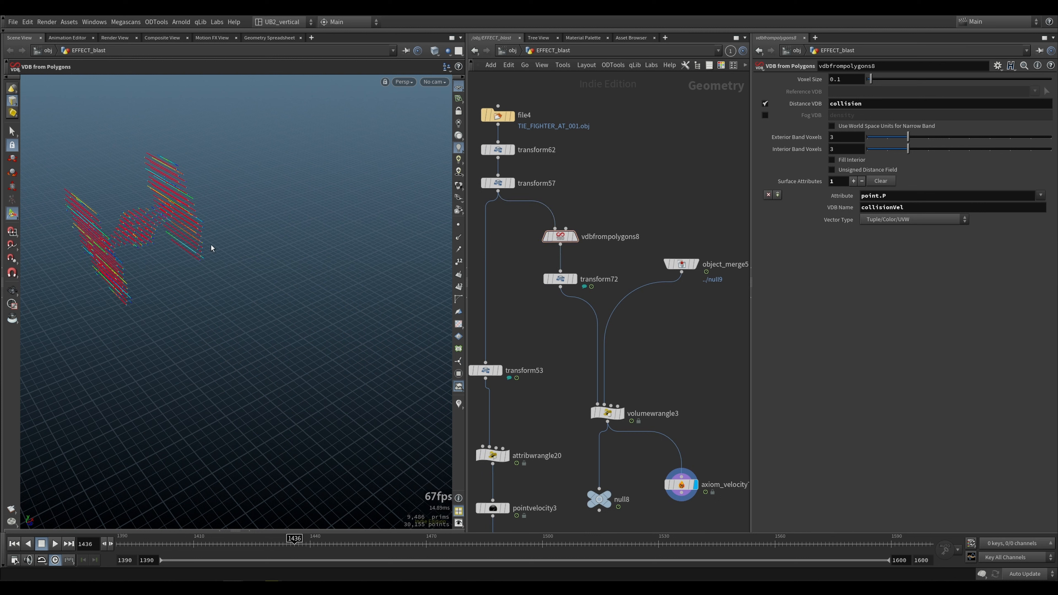
pyautogui.scroll(-4, 540, 354)
pyautogui.moveTo(541, 355); pyautogui.dragTo(605, 330, button='middle')
pyautogui.scroll(2, 605, 330)
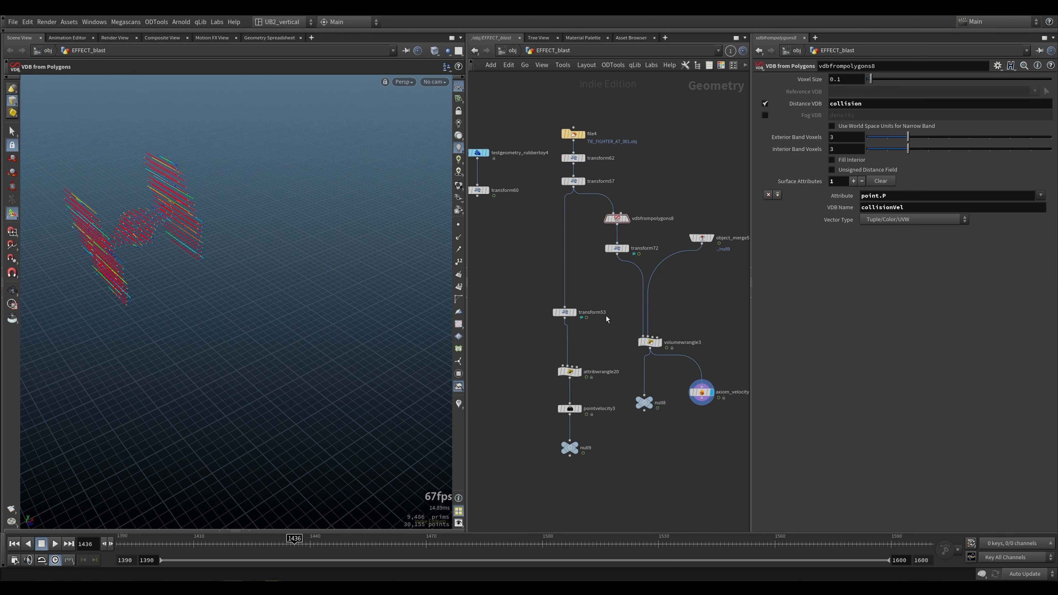
pyautogui.moveTo(602, 291); pyautogui.dragTo(560, 451)
pyautogui.press('l')
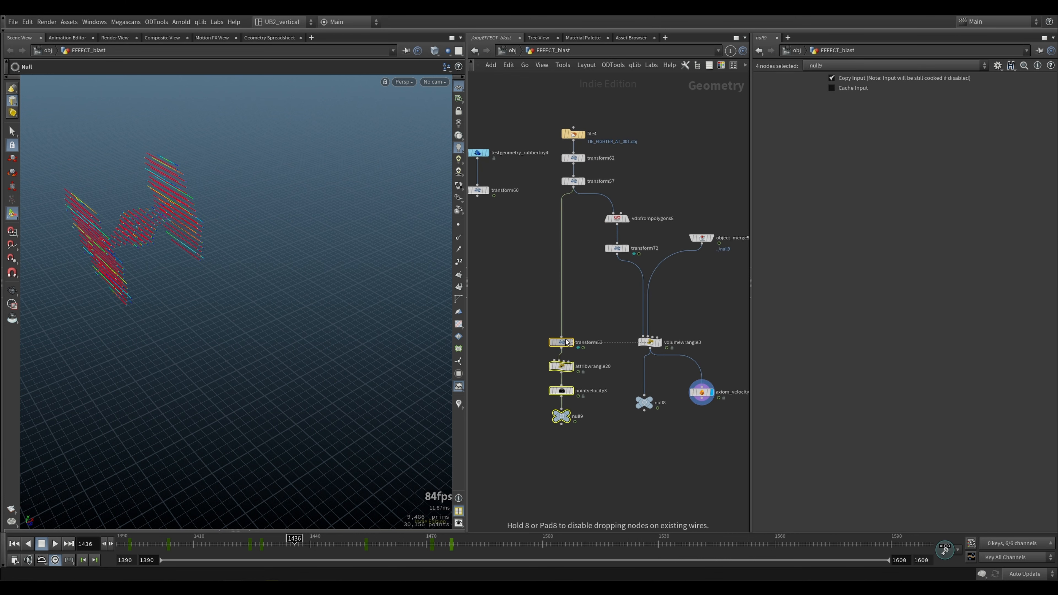
pyautogui.click(599, 313)
# Move the file4 node farther above transform62 in the network
pyautogui.scroll(-1, 558, 292)
pyautogui.moveTo(514, 233); pyautogui.dragTo(599, 283, button='middle')
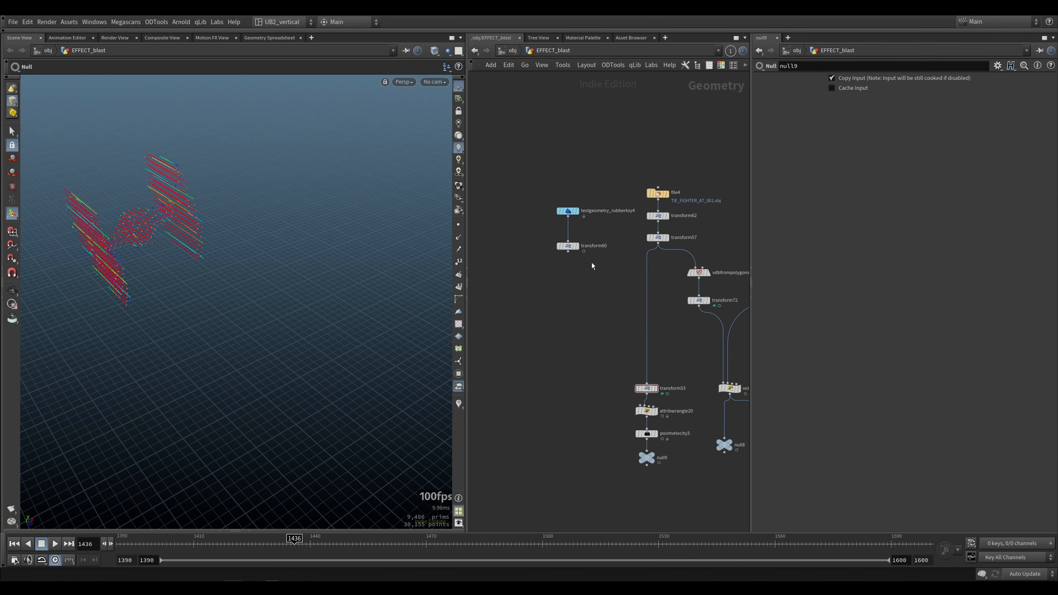
pyautogui.moveTo(653, 221); pyautogui.dragTo(612, 260, button='middle')
pyautogui.moveTo(622, 232); pyautogui.dragTo(624, 215)
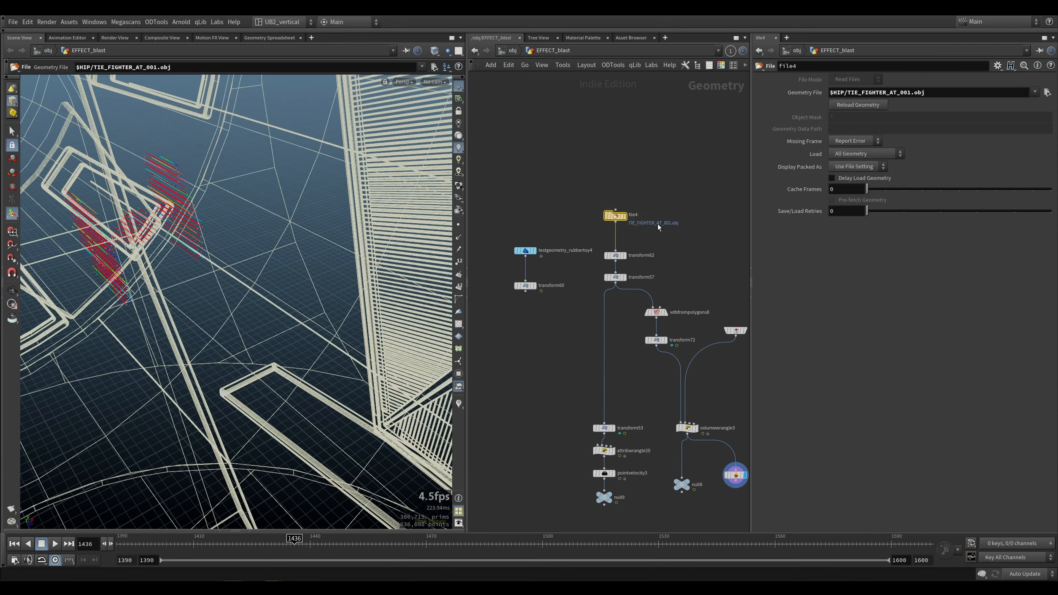
pyautogui.scroll(3, 660, 228)
pyautogui.click(573, 228)
# Select the rubber toy test geometry branch and display its transform60 node
pyautogui.moveTo(542, 311); pyautogui.dragTo(586, 311, button='middle')
pyautogui.moveTo(562, 210); pyautogui.dragTo(530, 265)
pyautogui.click(523, 278)
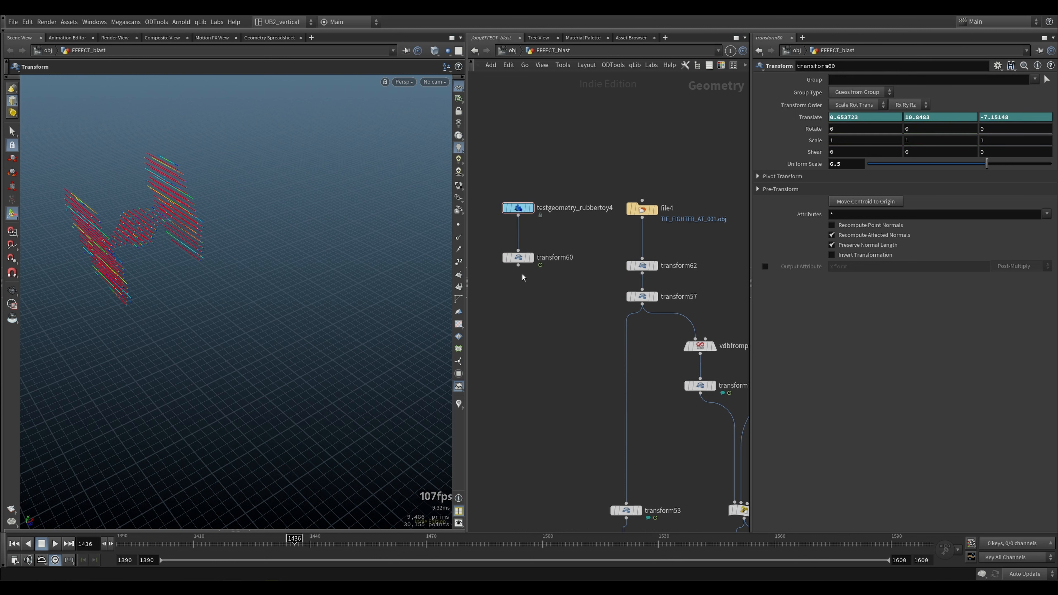
pyautogui.click(532, 258)
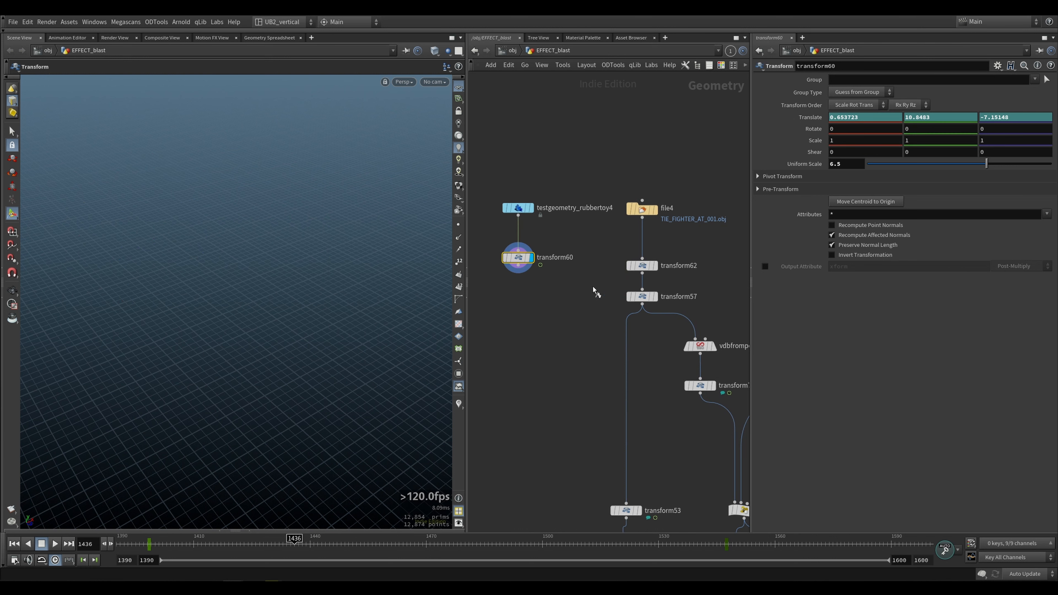
# Set transform60's translate to 0, 8.73253, -20.7358 and display the rubber toy through the animated transform73 added below it
pyautogui.click(640, 297)
pyautogui.hotkey('space', 'g')
pyautogui.click(525, 258)
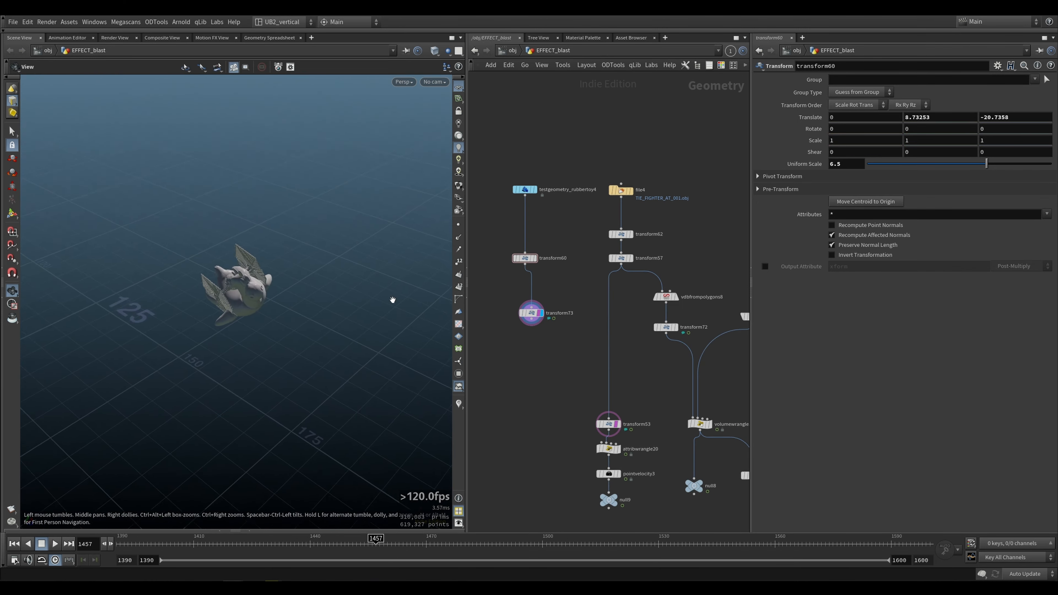
pyautogui.moveTo(392, 298); pyautogui.dragTo(291, 286)
pyautogui.press('t')
pyautogui.scroll(-10, 279, 331)
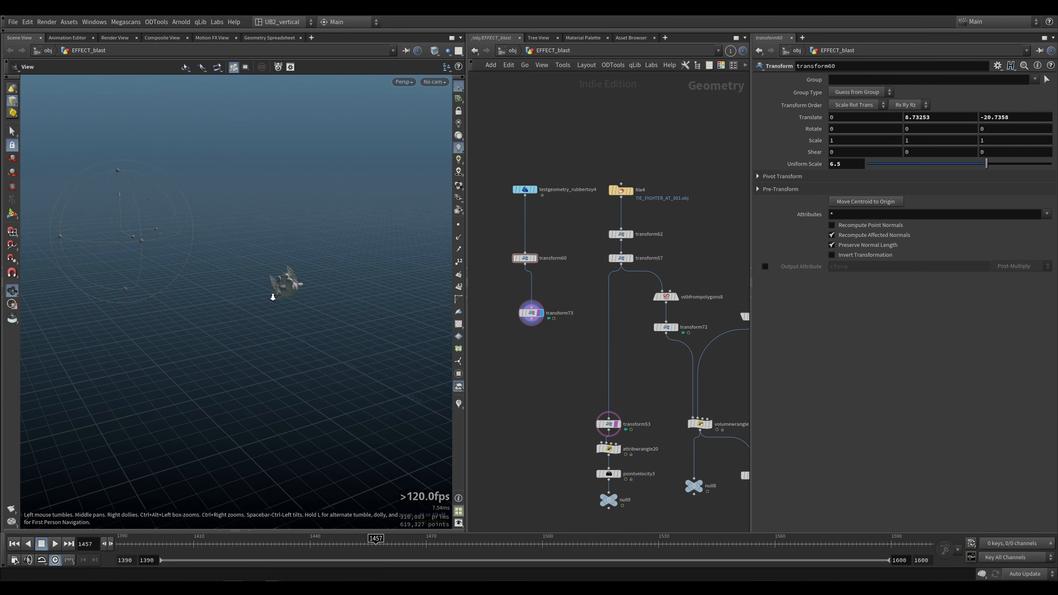
# Feed the rubber toy branch from transform73 into vdbfrompolygons8 and transform53 in place of transform57, and tidy its nodes
pyautogui.moveTo(582, 226); pyautogui.dragTo(525, 297)
pyautogui.click(558, 315)
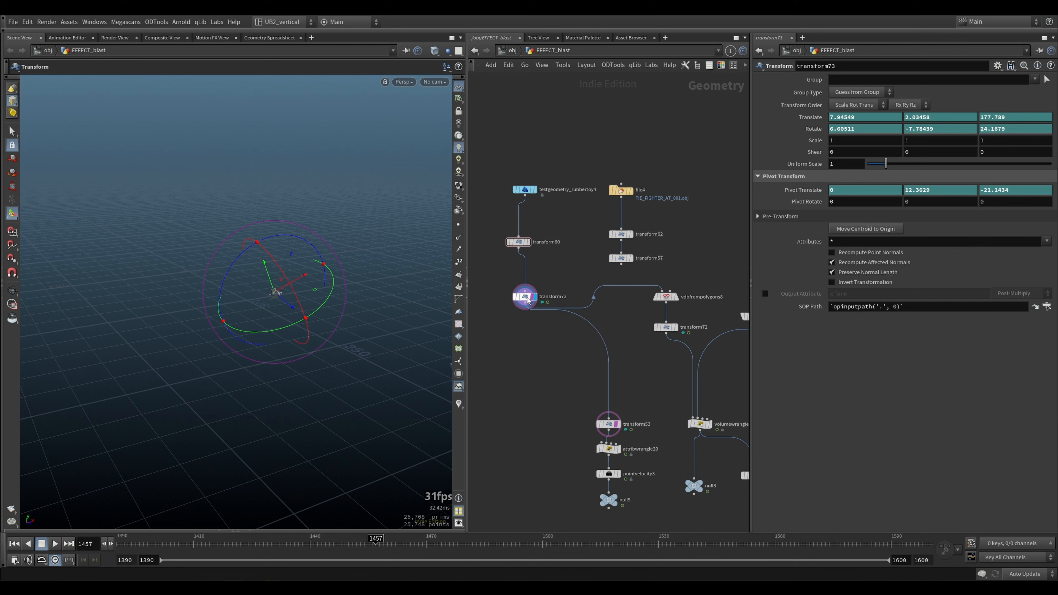
pyautogui.moveTo(527, 301); pyautogui.dragTo(520, 293)
# Display axiom_solver21 and play the simulation from the first frame, stopping at frame 1461
pyautogui.scroll(-4, 541, 350)
pyautogui.moveTo(522, 409); pyautogui.dragTo(707, 233, button='middle')
pyautogui.moveTo(633, 409); pyautogui.dragTo(596, 322, button='middle')
pyautogui.scroll(3, 606, 333)
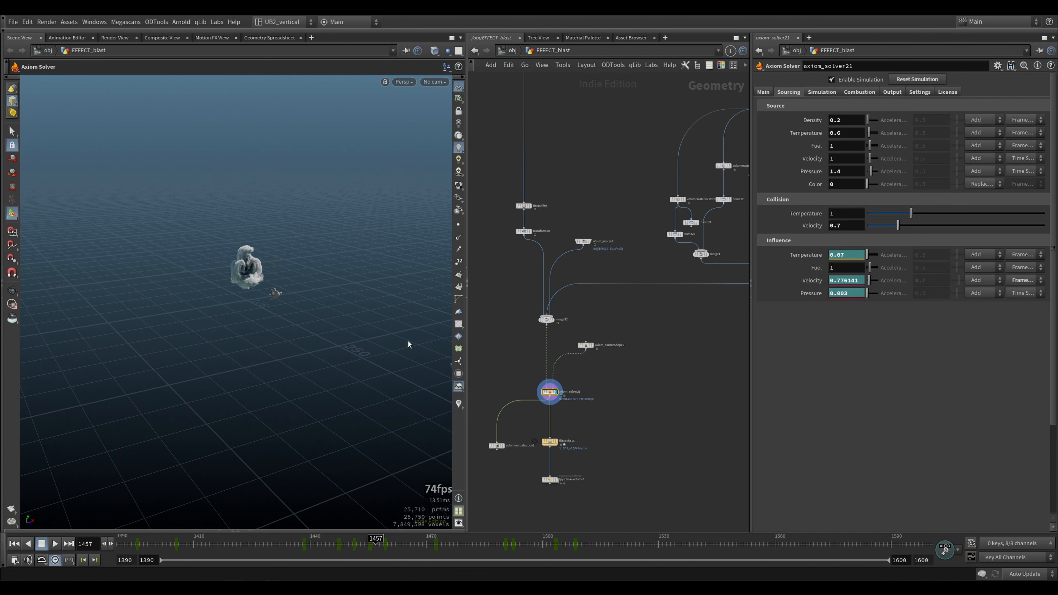
pyautogui.hotkey('ctrl', 'Up')
pyautogui.press('Up')
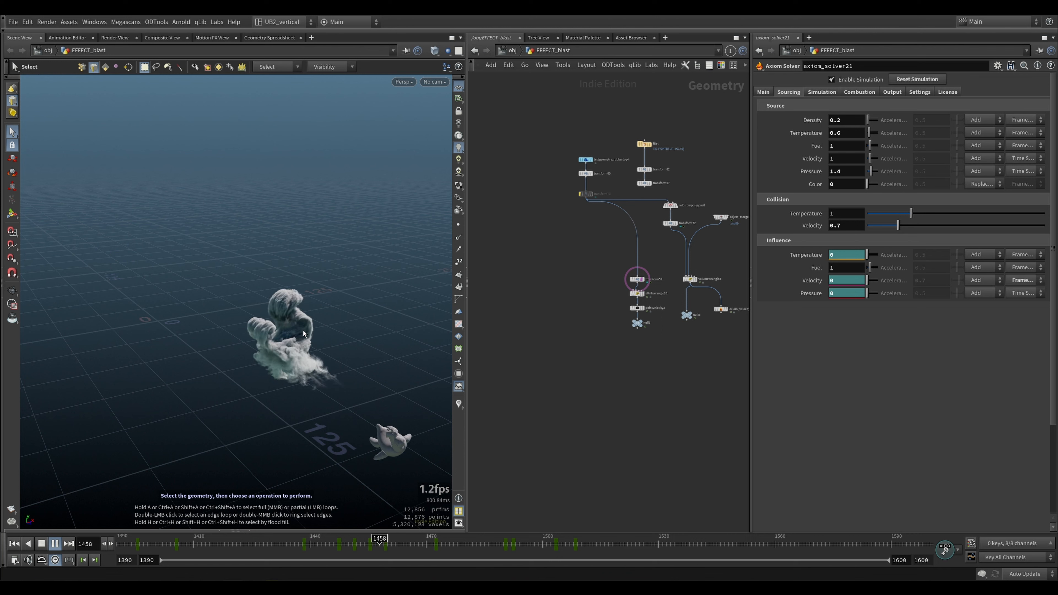
pyautogui.press('Up')
# Examine from several angles and distances how the smoke reacts to the passing rubber toy at frame 1461
pyautogui.keyDown('alt'); pyautogui.moveTo(304, 333); pyautogui.dragTo(185, 286, button='middle'); pyautogui.keyUp('alt')
pyautogui.keyDown('alt'); pyautogui.moveTo(185, 285); pyautogui.dragTo(187, 312, button='right'); pyautogui.keyUp('alt')
pyautogui.keyDown('alt'); pyautogui.moveTo(188, 312); pyautogui.dragTo(158, 271); pyautogui.keyUp('alt')
pyautogui.keyDown('alt'); pyautogui.moveTo(158, 271); pyautogui.dragTo(158, 308, button='right'); pyautogui.keyUp('alt')
pyautogui.keyDown('alt'); pyautogui.moveTo(158, 308); pyautogui.dragTo(177, 341); pyautogui.keyUp('alt')
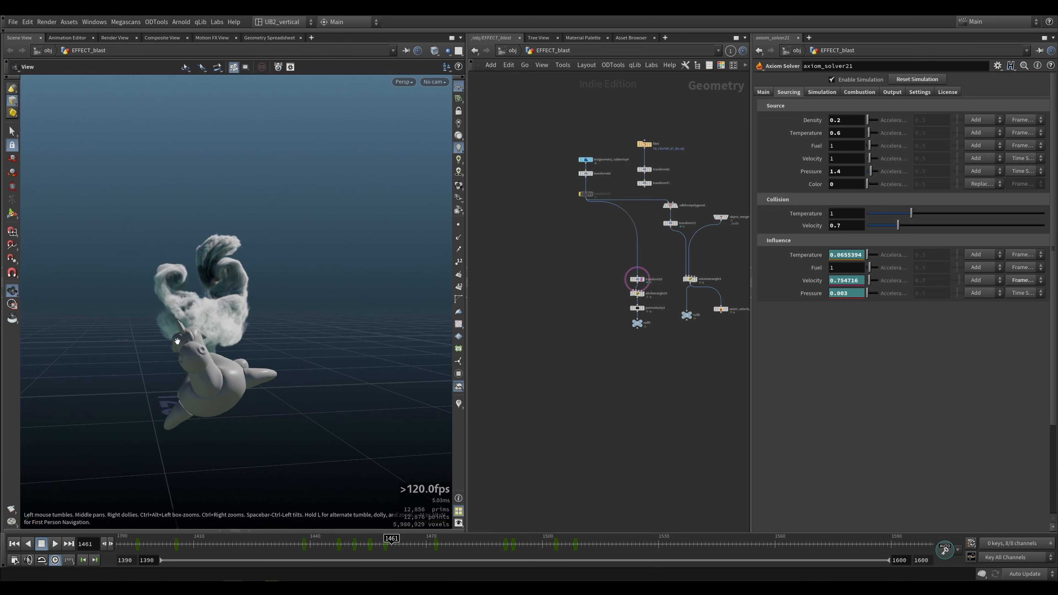
pyautogui.moveTo(176, 341)
pyautogui.keyDown('alt'); pyautogui.mouseDown(button='right')
pyautogui.moveTo(196, 343)
pyautogui.moveTo(192, 328)
pyautogui.mouseUp(button='right'); pyautogui.keyUp('alt')
pyautogui.keyDown('alt'); pyautogui.moveTo(192, 328); pyautogui.dragTo(222, 333); pyautogui.keyUp('alt')
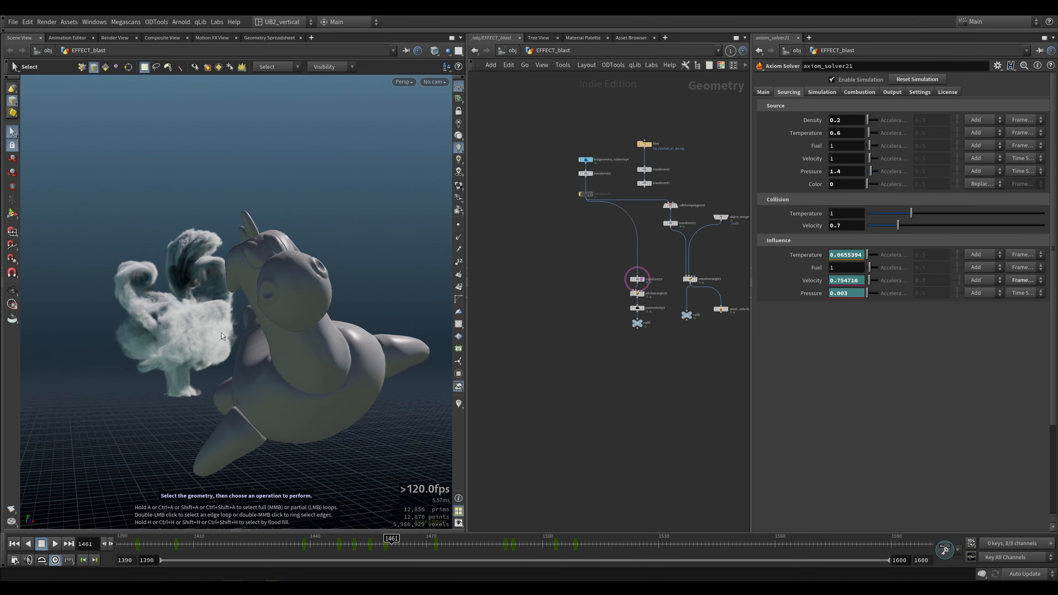
pyautogui.keyDown('alt'); pyautogui.moveTo(243, 302); pyautogui.dragTo(147, 380, button='right'); pyautogui.keyUp('alt')
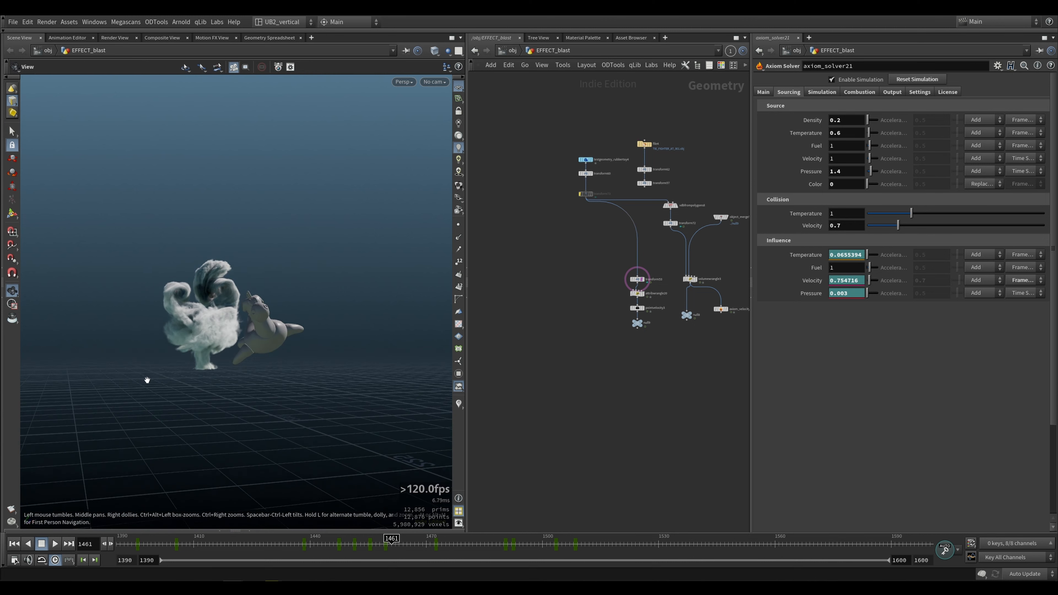
pyautogui.keyDown('alt'); pyautogui.moveTo(147, 380); pyautogui.dragTo(229, 337); pyautogui.keyUp('alt')
pyautogui.scroll(-6, 550, 352)
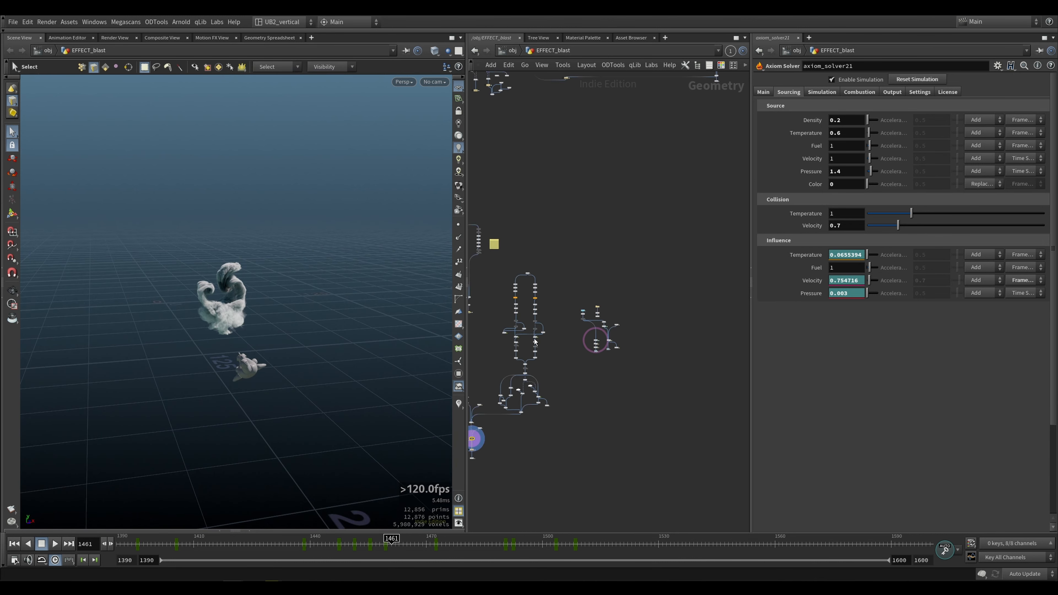
# Examine the explosion source branch and the neighbouring velocity branches that feed the test simulation in the lower network
pyautogui.moveTo(698, 266); pyautogui.dragTo(699, 267)
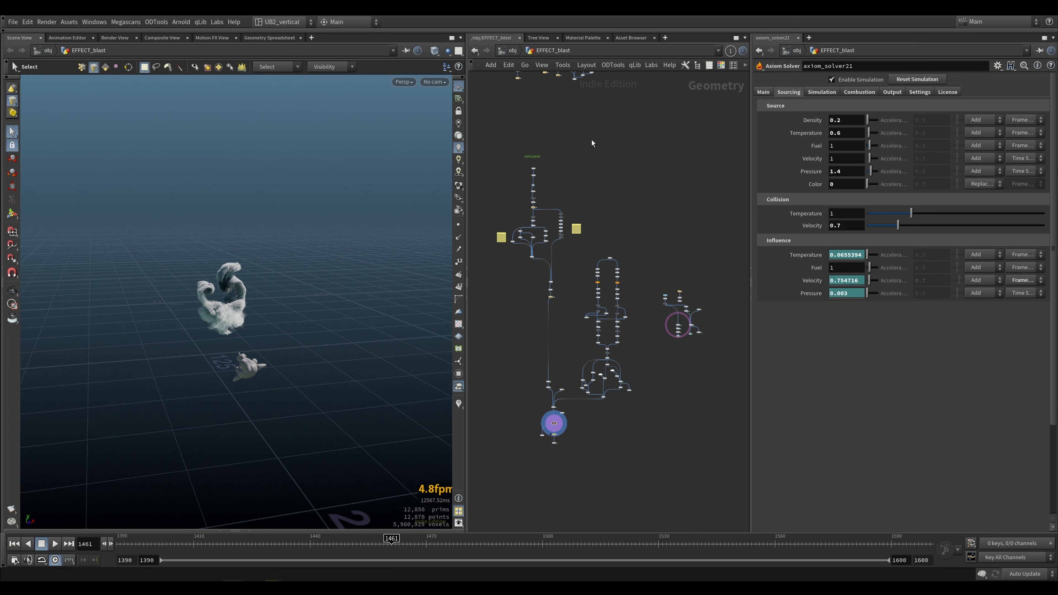
pyautogui.moveTo(492, 321); pyautogui.dragTo(491, 321)
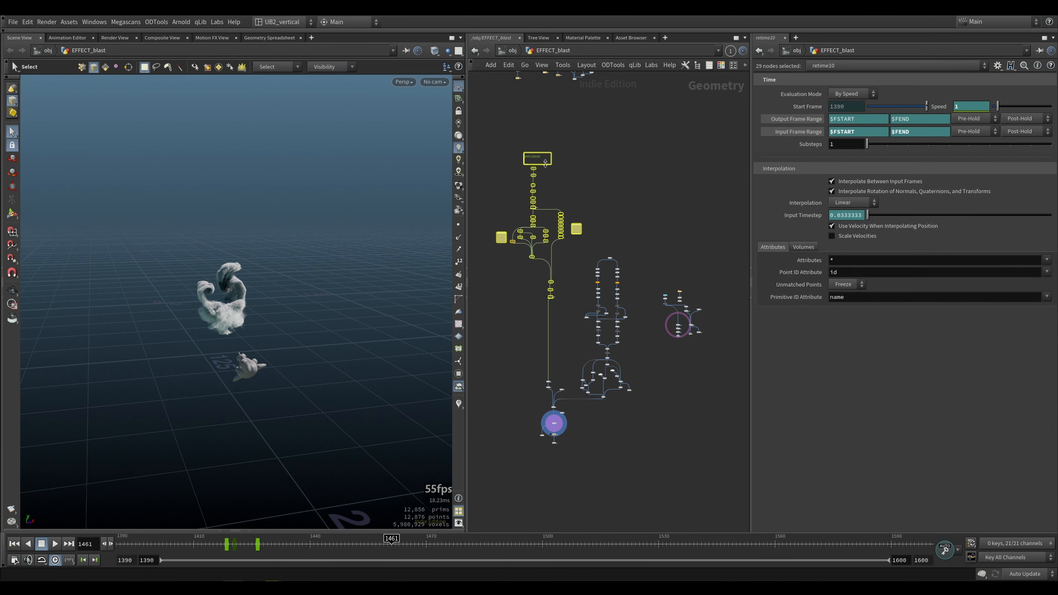
pyautogui.moveTo(537, 167); pyautogui.dragTo(532, 188)
pyautogui.moveTo(580, 153); pyautogui.dragTo(487, 318)
pyautogui.click(622, 196)
pyautogui.scroll(3, 683, 333)
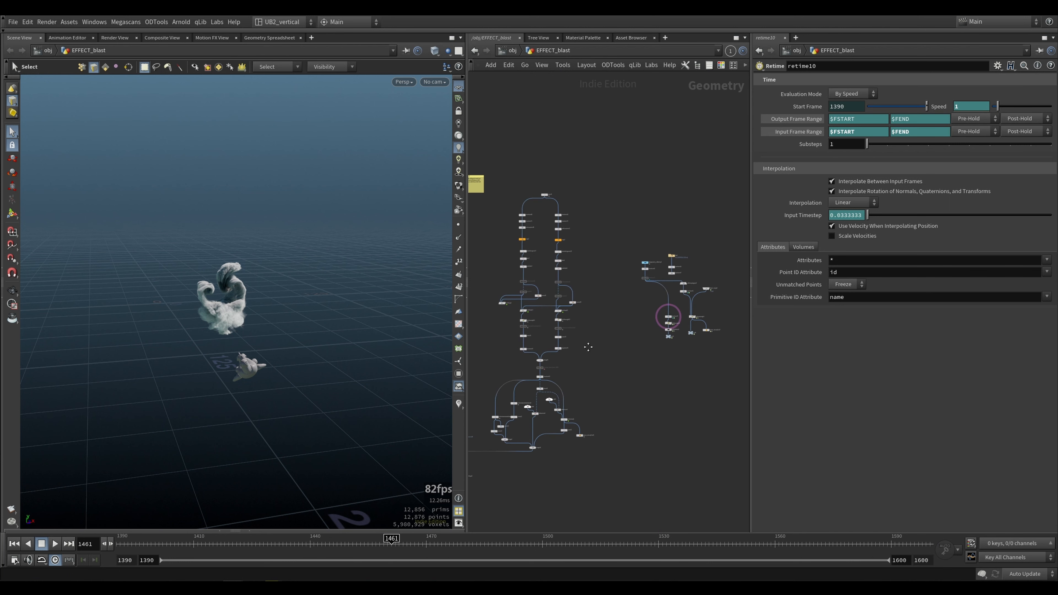
pyautogui.moveTo(589, 346); pyautogui.dragTo(614, 345, button='middle')
pyautogui.scroll(-3, 631, 342)
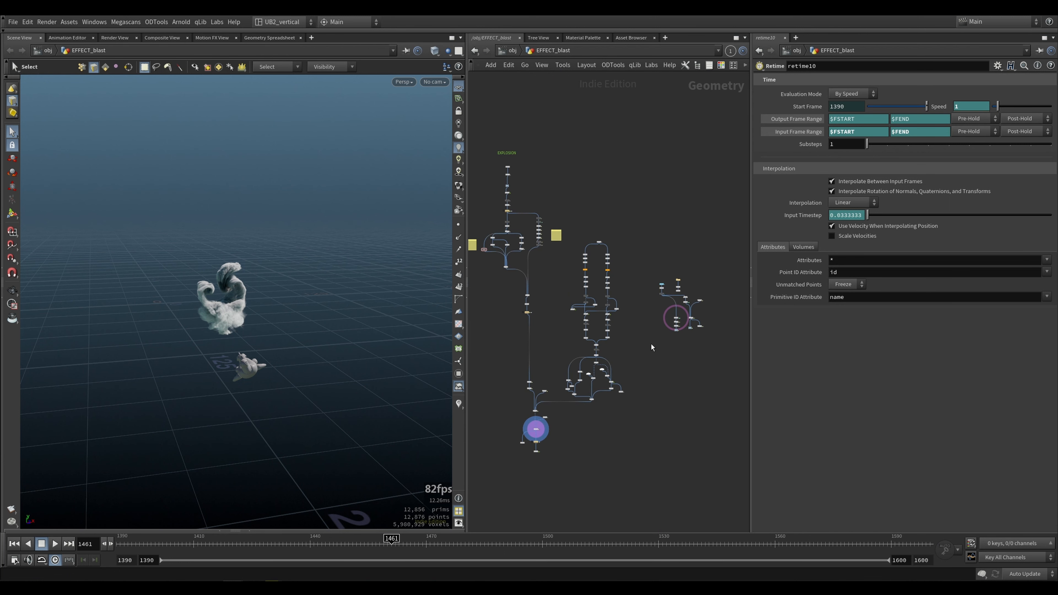
# Hide the rubber toy geometry so that only the simulated smoke is shown in the scene
pyautogui.scroll(8, 663, 323)
pyautogui.moveTo(705, 297); pyautogui.dragTo(659, 293, button='middle')
pyautogui.scroll(-8, 646, 309)
# Display filecache14 in the original explosion network and view the cached smoke plumes up close
pyautogui.moveTo(633, 326); pyautogui.dragTo(631, 397, button='middle')
pyautogui.moveTo(642, 187); pyautogui.dragTo(598, 356, button='middle')
pyautogui.scroll(-3, 631, 355)
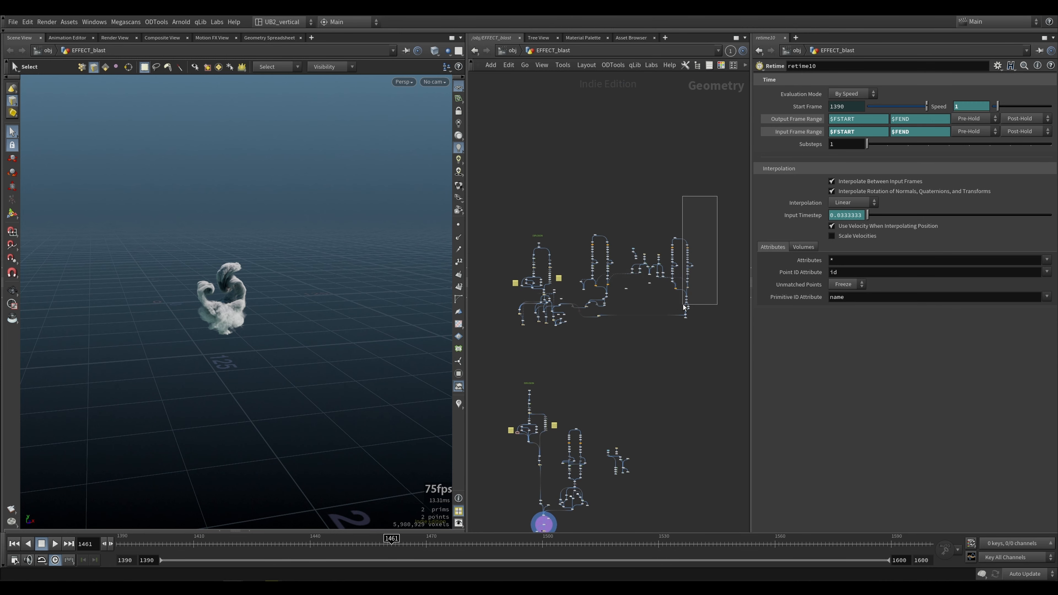
pyautogui.moveTo(718, 295); pyautogui.dragTo(718, 295)
pyautogui.scroll(4, 642, 306)
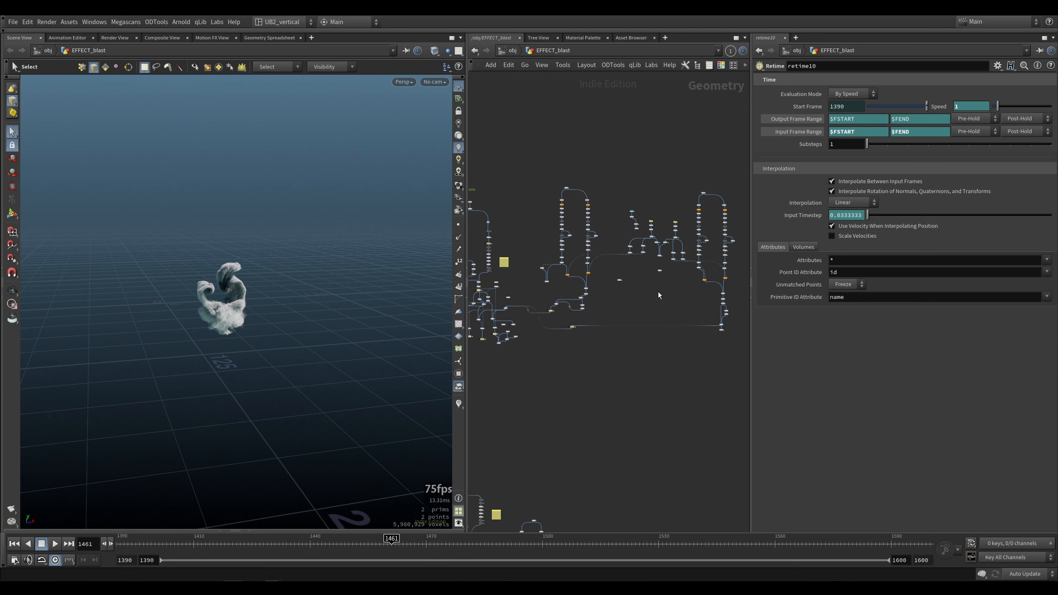
pyautogui.moveTo(582, 387); pyautogui.dragTo(624, 357, button='middle')
pyautogui.scroll(5, 518, 318)
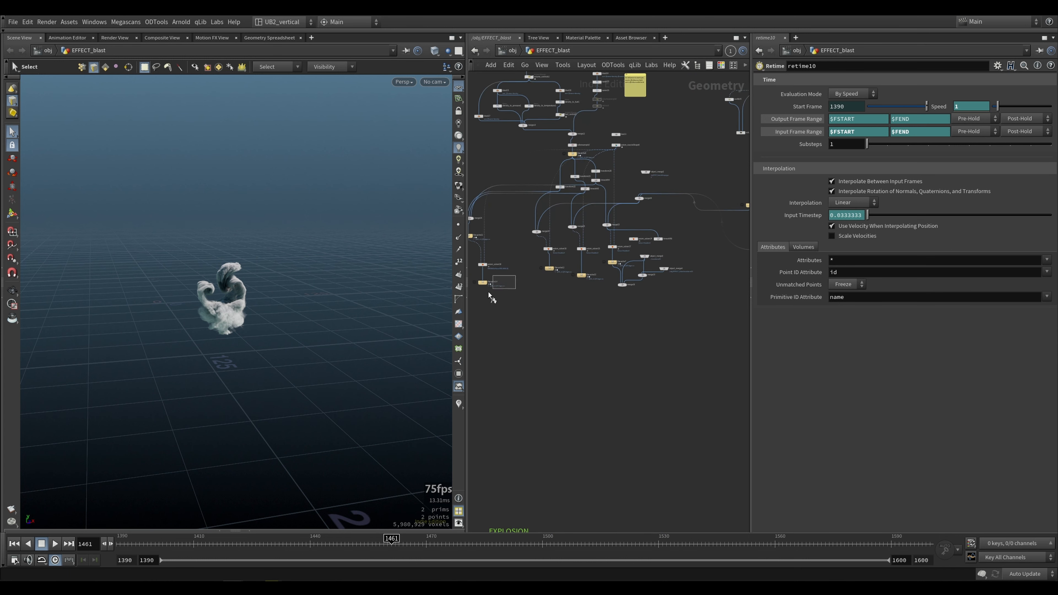
pyautogui.moveTo(507, 307); pyautogui.dragTo(569, 333, button='middle')
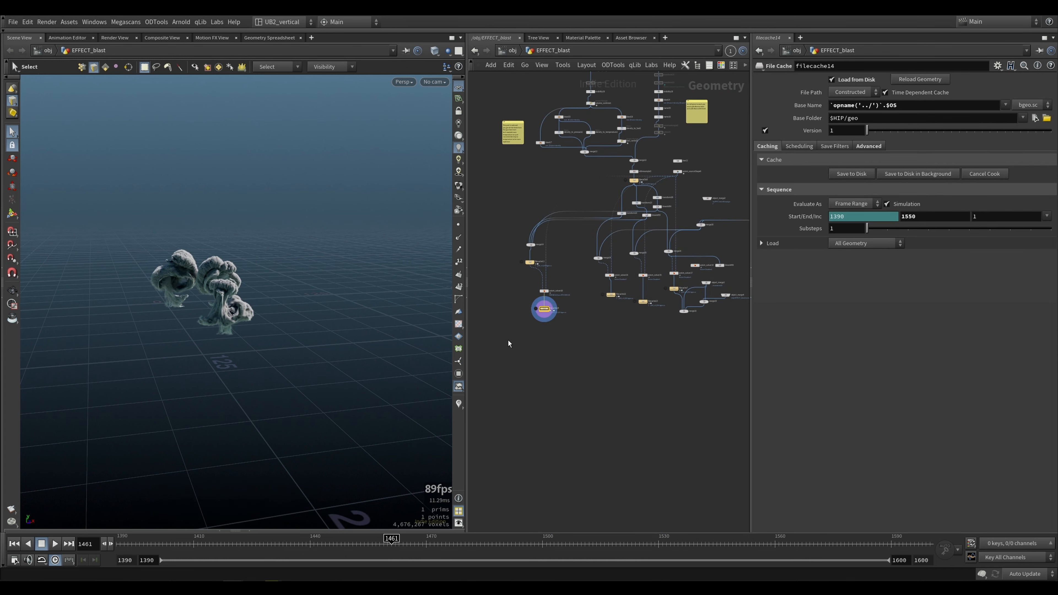
pyautogui.press('Escape')
pyautogui.keyDown('alt'); pyautogui.moveTo(256, 331); pyautogui.dragTo(220, 286); pyautogui.keyUp('alt')
pyautogui.scroll(5, 219, 287)
pyautogui.scroll(-4, 567, 348)
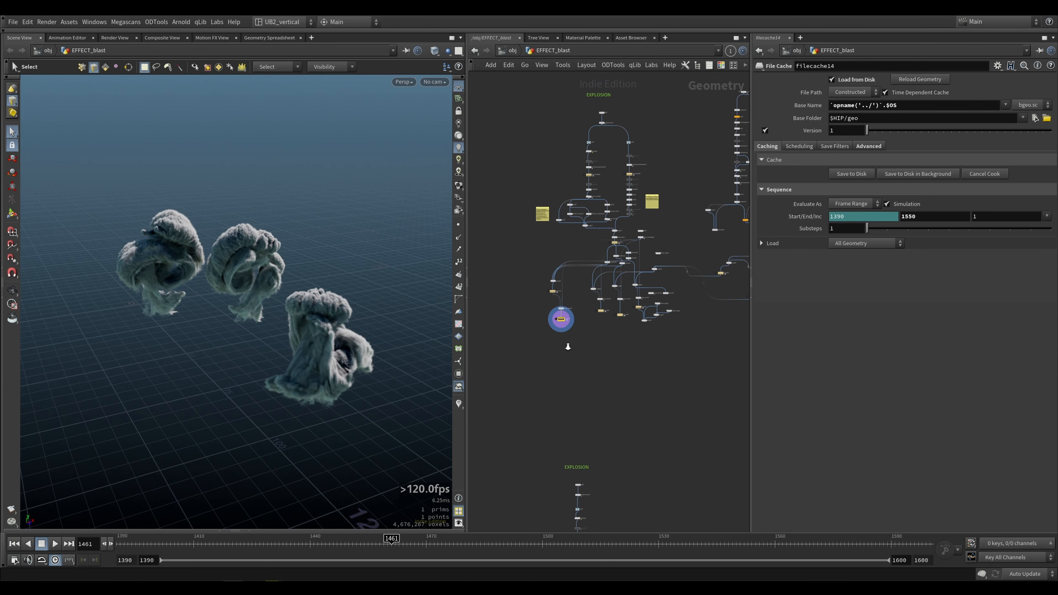
# Show the merged aircraft geometry as a template together with the cached smoke plumes
pyautogui.moveTo(741, 250); pyautogui.dragTo(583, 285, button='middle')
pyautogui.scroll(4, 622, 282)
pyautogui.moveTo(691, 214); pyautogui.dragTo(706, 257)
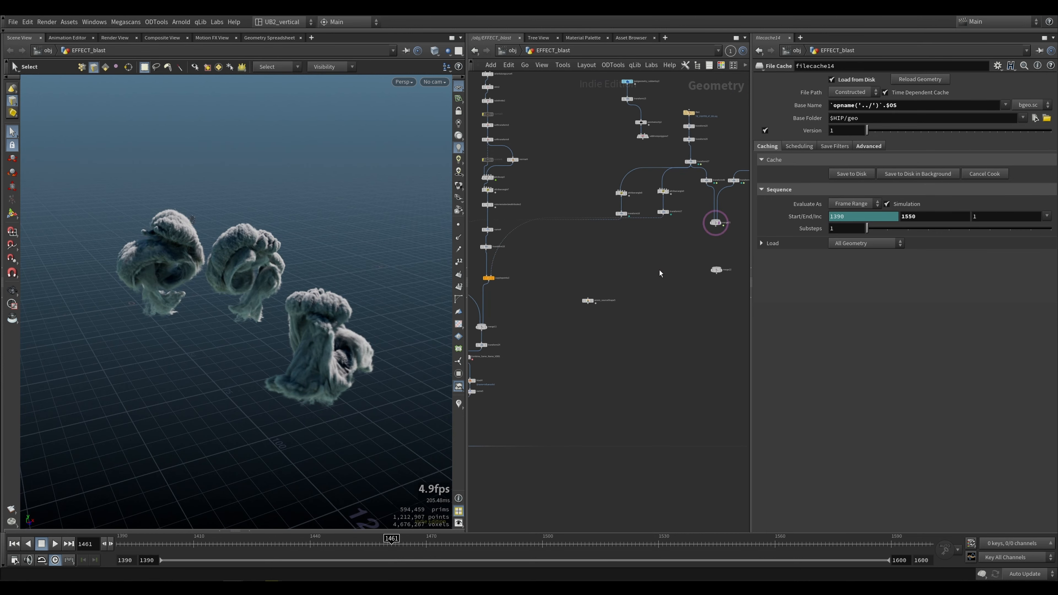
pyautogui.keyDown('alt'); pyautogui.moveTo(267, 274); pyautogui.dragTo(332, 287); pyautogui.keyUp('alt')
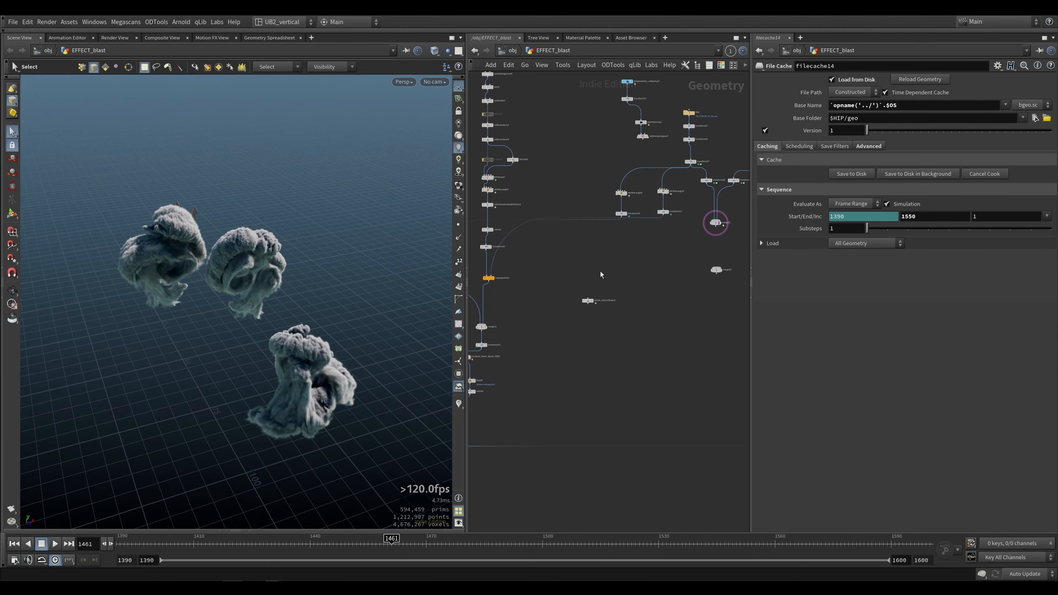
# Display transform18 to inspect the wake volume placed beside the aircraft
pyautogui.scroll(2, 584, 285)
pyautogui.click(517, 246)
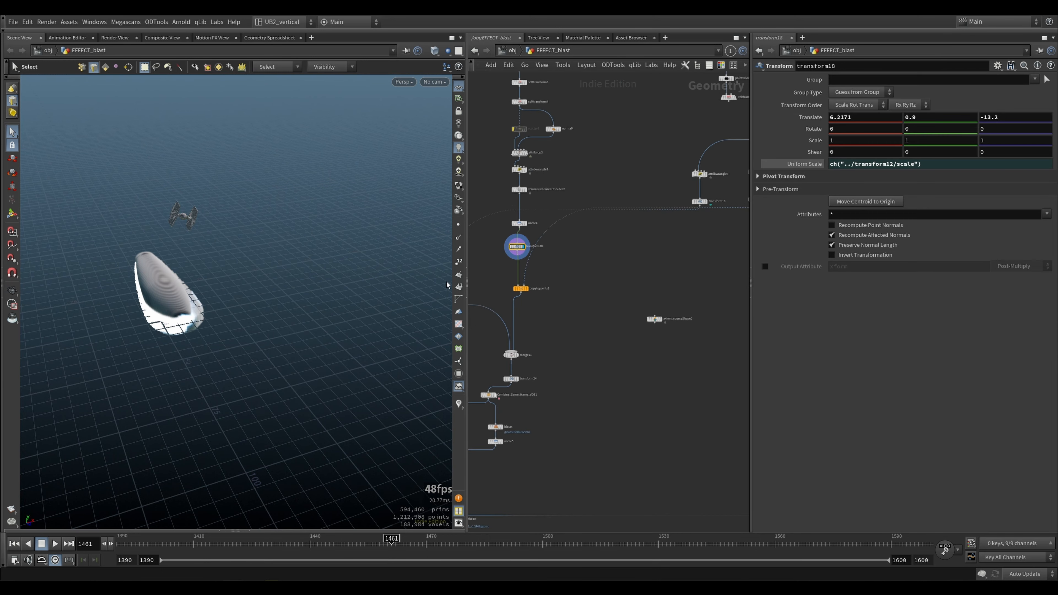
pyautogui.moveTo(539, 346); pyautogui.dragTo(584, 284, button='middle')
pyautogui.scroll(2, 503, 361)
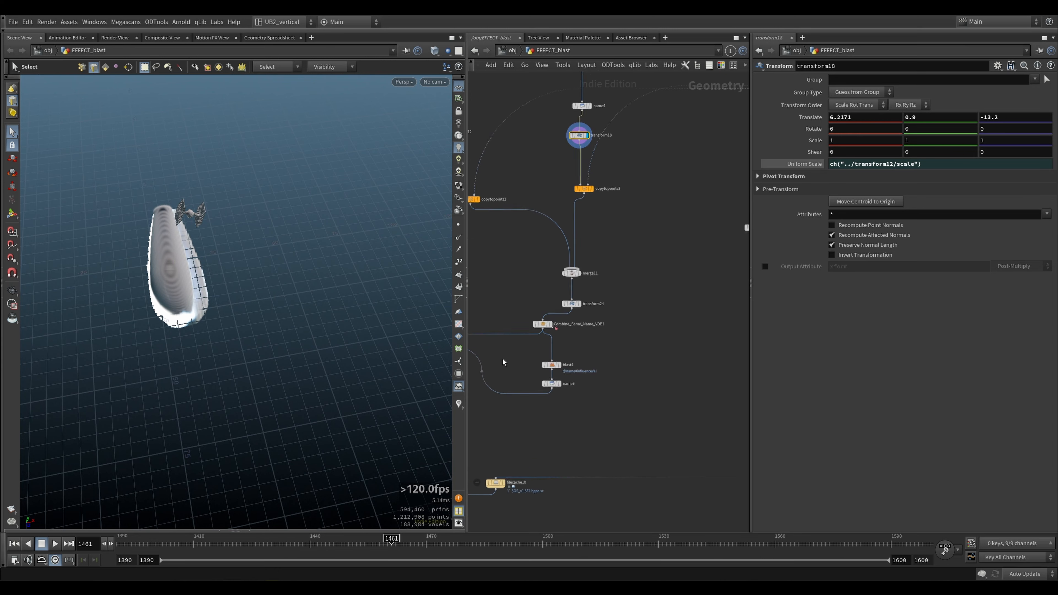
# Display volumetrail3 and inspect the swirling influenceVel trails along their axis
pyautogui.moveTo(515, 355)
pyautogui.mouseDown(button='middle')
pyautogui.moveTo(649, 402)
pyautogui.moveTo(658, 419)
pyautogui.mouseUp(button='middle')
pyautogui.moveTo(538, 265); pyautogui.dragTo(486, 331)
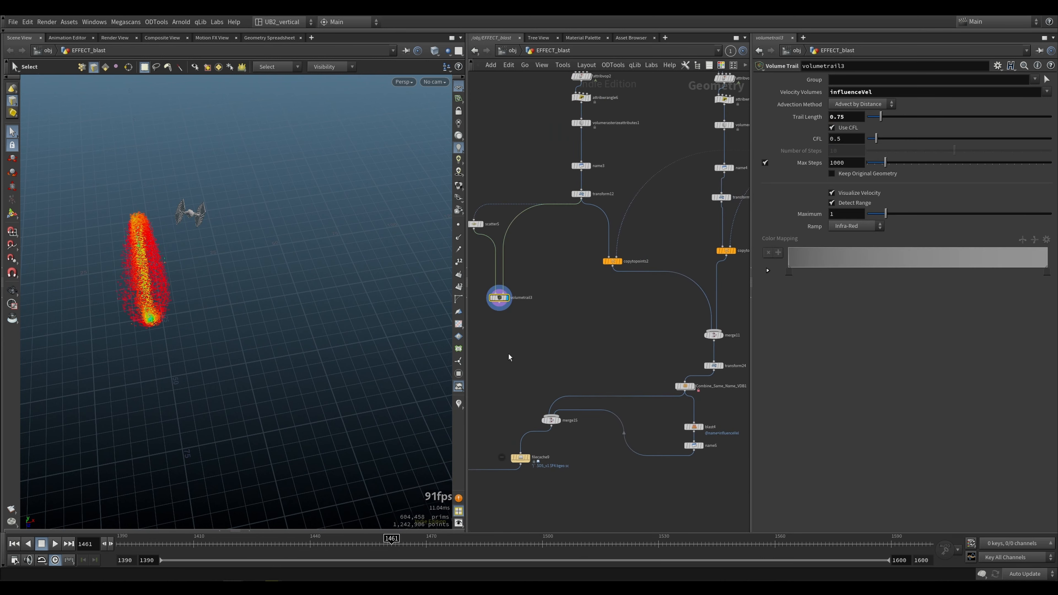
pyautogui.keyDown('alt'); pyautogui.moveTo(183, 319); pyautogui.dragTo(170, 279); pyautogui.keyUp('alt')
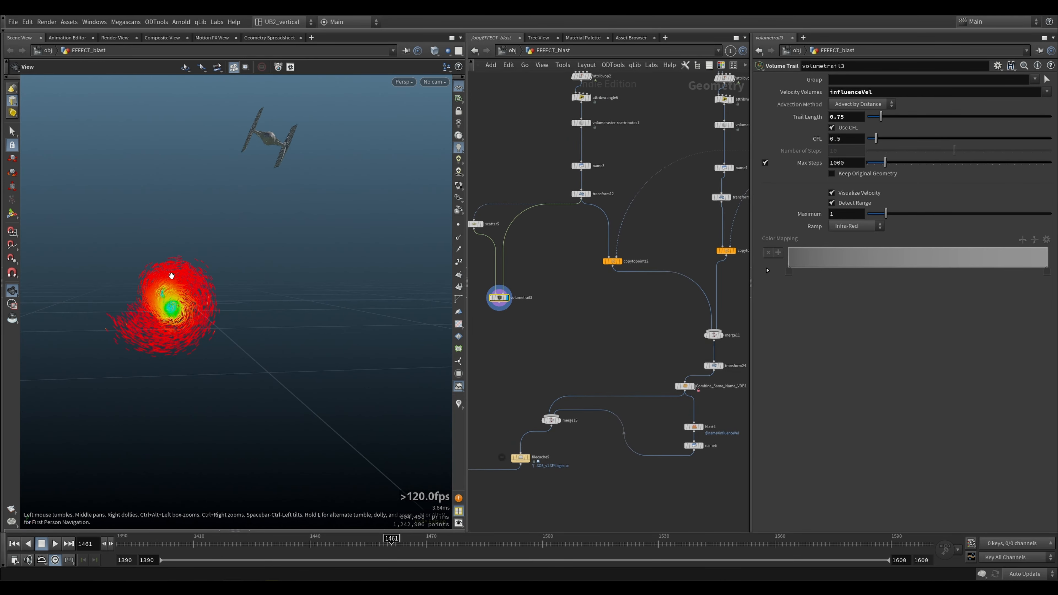
pyautogui.press('s')
# Display copytopoints2 and view the wake volume copied onto the moving aircraft
pyautogui.moveTo(580, 271); pyautogui.dragTo(539, 305, button='middle')
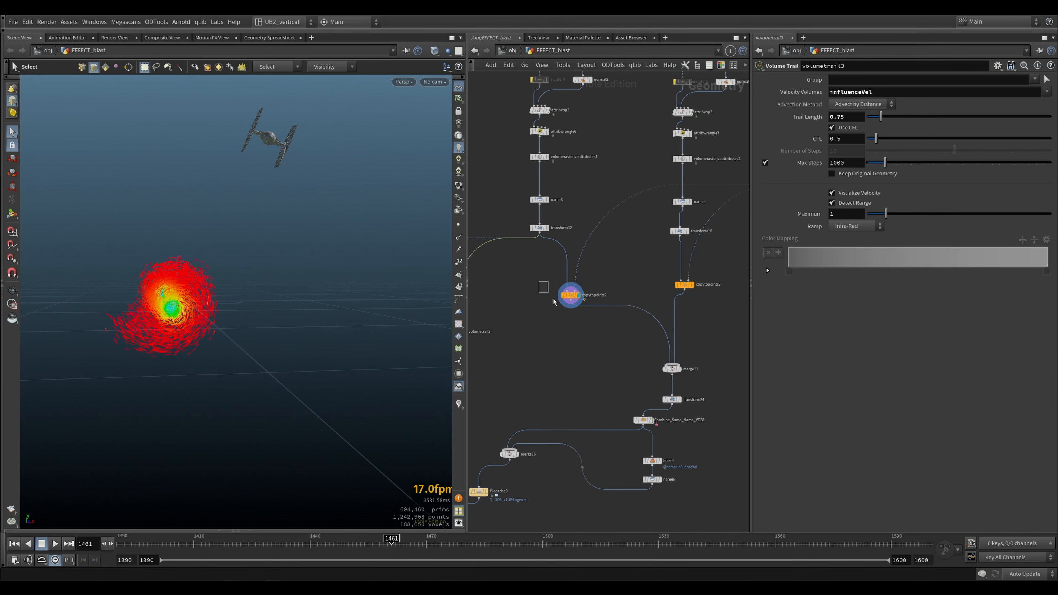
pyautogui.click(567, 297)
pyautogui.scroll(-2, 574, 334)
pyautogui.keyDown('alt'); pyautogui.moveTo(188, 277); pyautogui.dragTo(177, 338, button='right'); pyautogui.keyUp('alt')
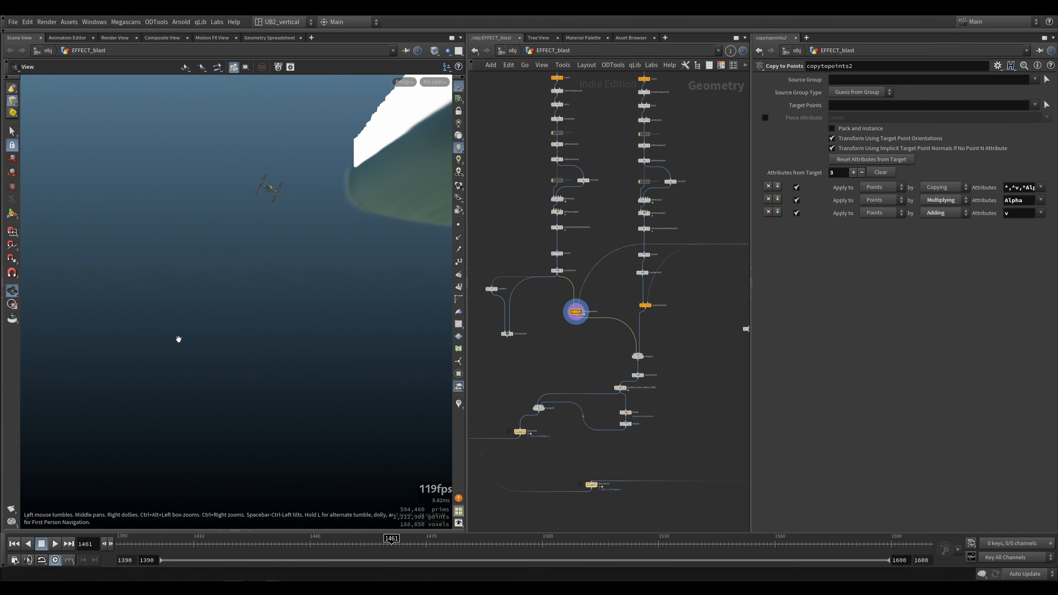
pyautogui.keyDown('alt'); pyautogui.moveTo(178, 338); pyautogui.dragTo(275, 285); pyautogui.keyUp('alt')
pyautogui.keyDown('alt'); pyautogui.moveTo(301, 264); pyautogui.dragTo(324, 341, button='right'); pyautogui.keyUp('alt')
# Display transform24 with the combined wake volumes and scrub the timeline to frame 1452
pyautogui.moveTo(606, 357); pyautogui.dragTo(623, 379, button='right')
pyautogui.moveTo(623, 380); pyautogui.dragTo(614, 362, button='middle')
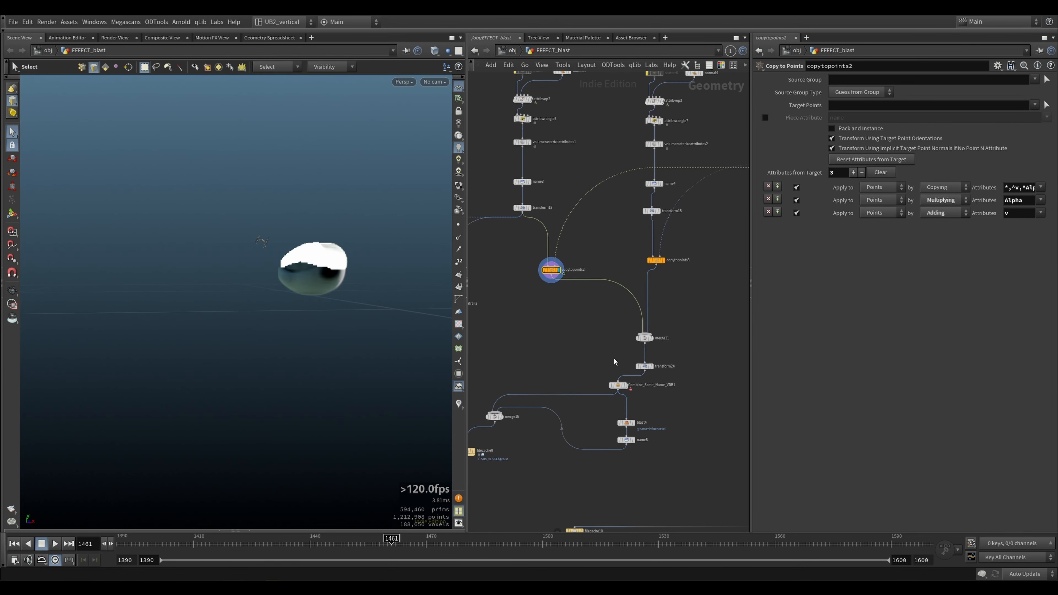
pyautogui.moveTo(625, 358); pyautogui.dragTo(658, 377)
pyautogui.press('r')
pyautogui.keyDown('alt'); pyautogui.moveTo(272, 246); pyautogui.dragTo(328, 312); pyautogui.keyUp('alt')
pyautogui.moveTo(233, 538); pyautogui.dragTo(357, 543)
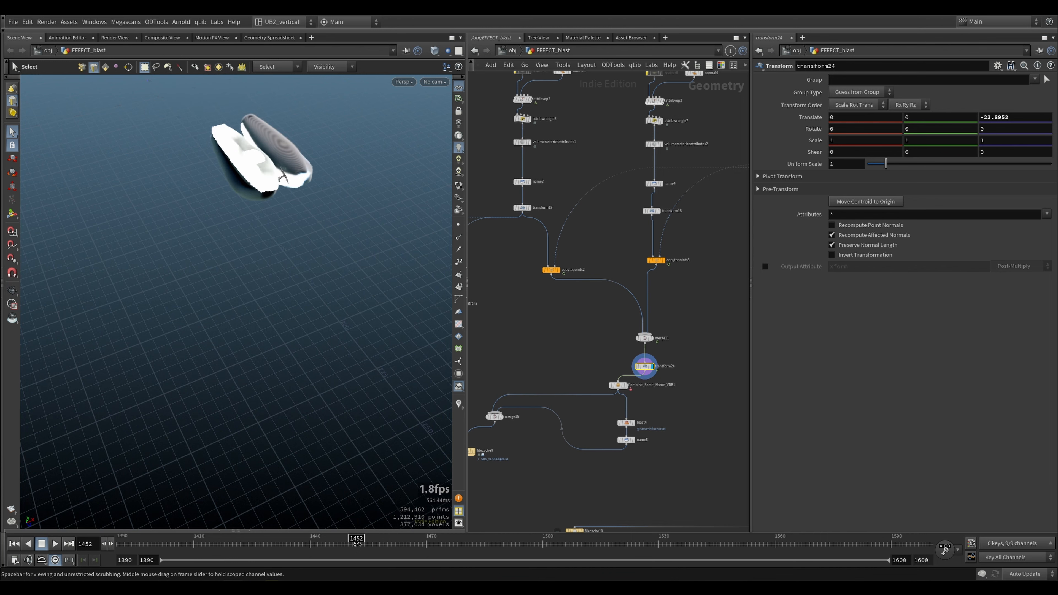
# Inspect the wake volumes travelling with the aircraft from behind, scrubbing to frame 1458
pyautogui.keyDown('alt'); pyautogui.moveTo(366, 239); pyautogui.dragTo(346, 167, button='right'); pyautogui.keyUp('alt')
pyautogui.keyDown('alt'); pyautogui.moveTo(346, 167); pyautogui.dragTo(260, 162); pyautogui.keyUp('alt')
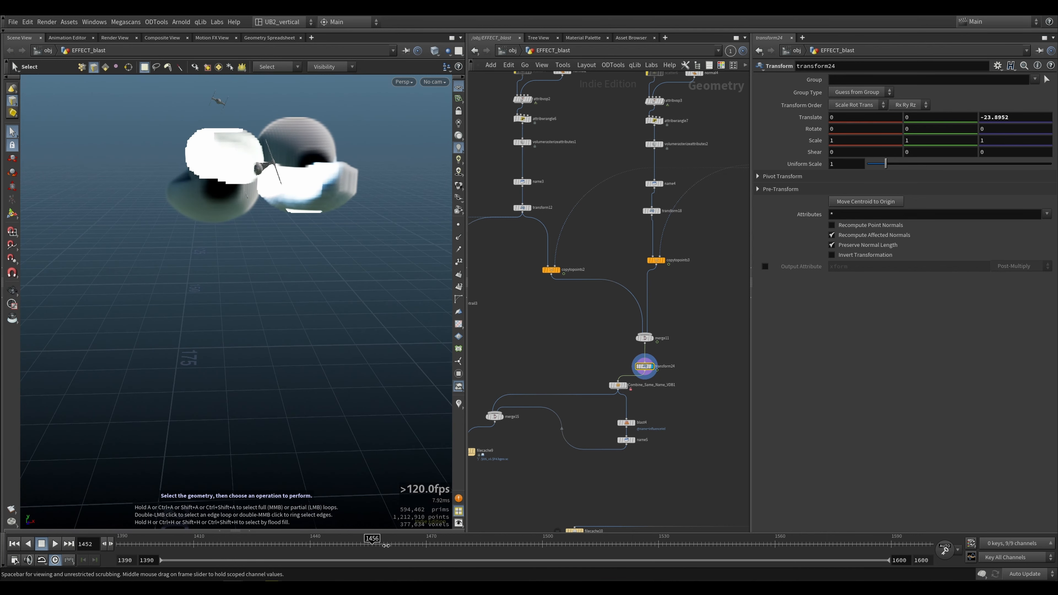
pyautogui.moveTo(386, 545); pyautogui.dragTo(379, 549)
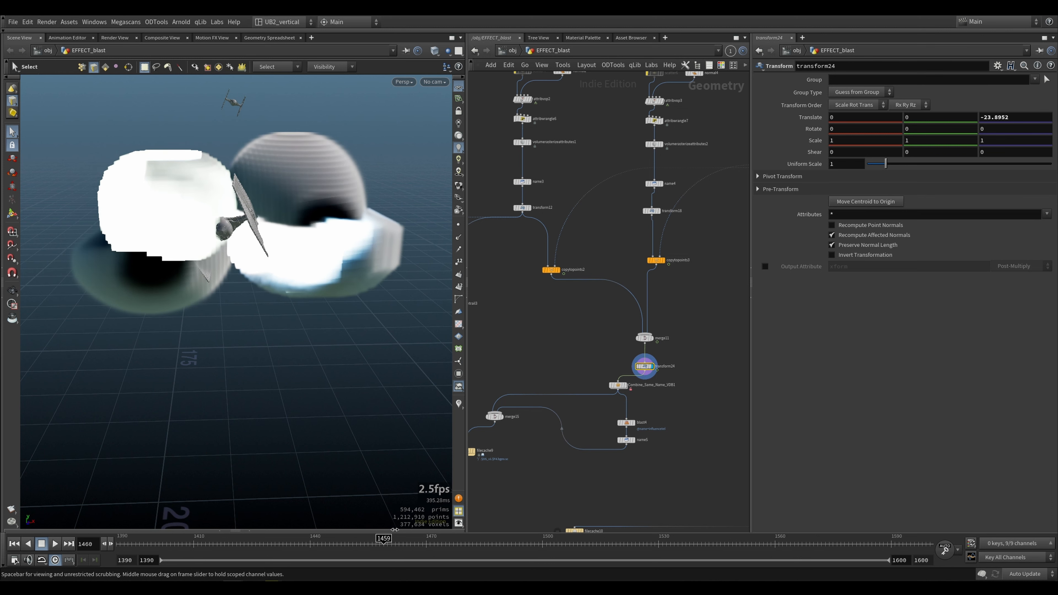
# Display merge18 in the second wake branch and examine its volumes around the other aircraft
pyautogui.scroll(-4, 531, 366)
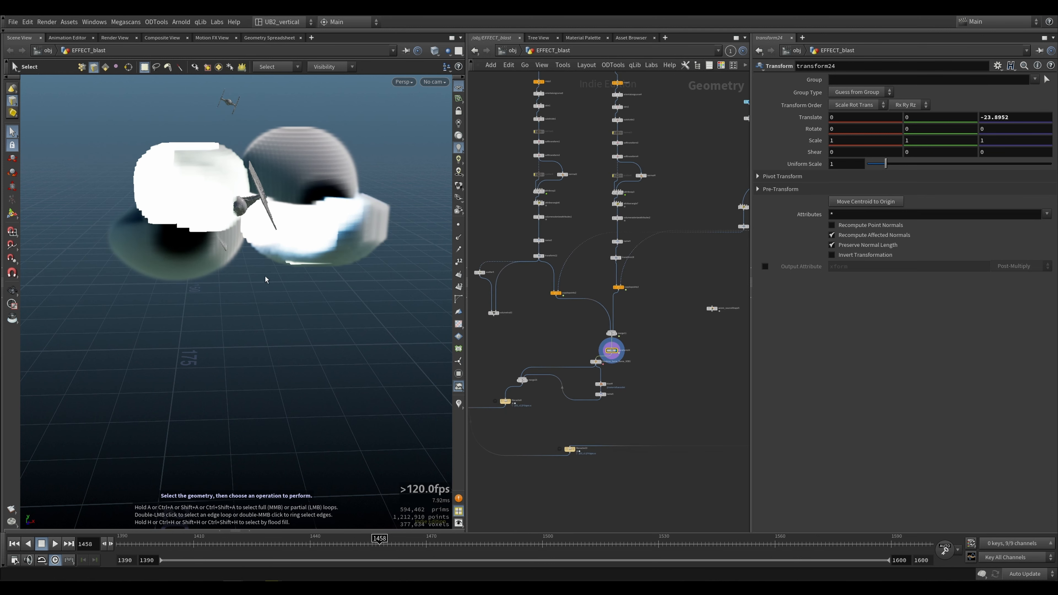
pyautogui.scroll(-3, 534, 334)
pyautogui.keyDown('alt'); pyautogui.moveTo(220, 200); pyautogui.dragTo(248, 326); pyautogui.keyUp('alt')
pyautogui.moveTo(638, 348); pyautogui.dragTo(521, 327, button='middle')
pyautogui.scroll(4, 587, 367)
pyautogui.moveTo(664, 448); pyautogui.dragTo(598, 387, button='middle')
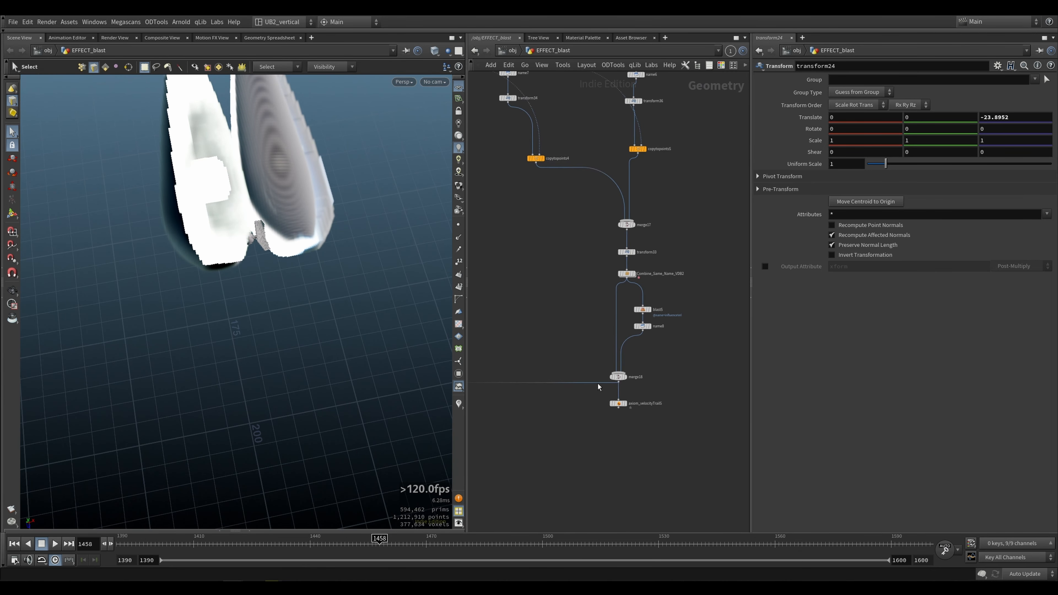
pyautogui.press('r')
pyautogui.keyDown('alt'); pyautogui.moveTo(285, 184); pyautogui.dragTo(271, 378, button='middle'); pyautogui.keyUp('alt')
pyautogui.scroll(-3, 283, 300)
pyautogui.keyDown('alt'); pyautogui.moveTo(233, 103); pyautogui.dragTo(227, 194, button='middle'); pyautogui.keyUp('alt')
pyautogui.scroll(5, 227, 194)
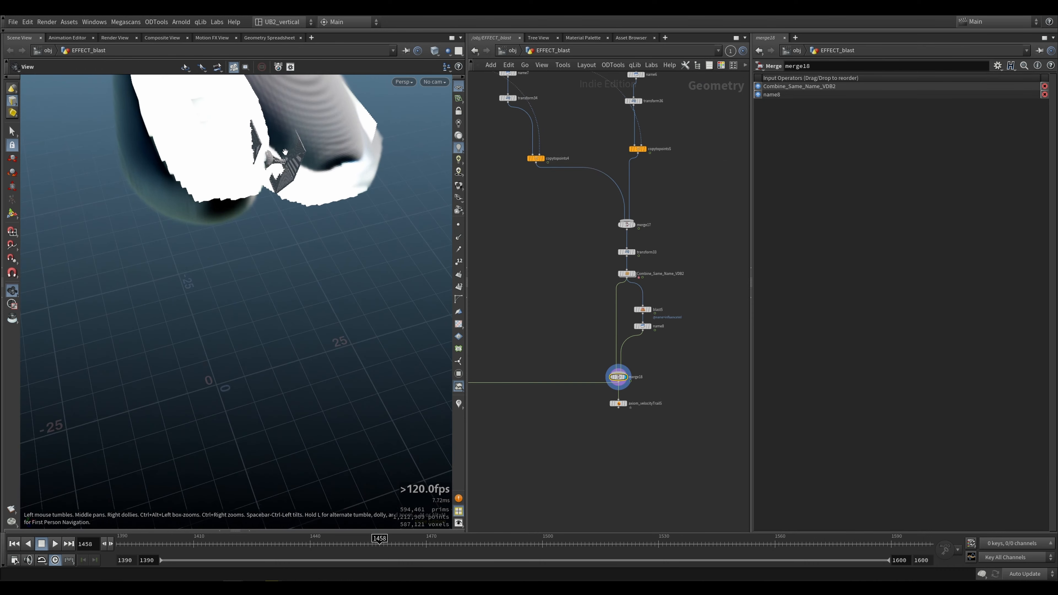
# Switch the display from merge18 back to the cached explosion smoke in filecache14
pyautogui.scroll(-3, 513, 326)
pyautogui.scroll(-3, 513, 326)
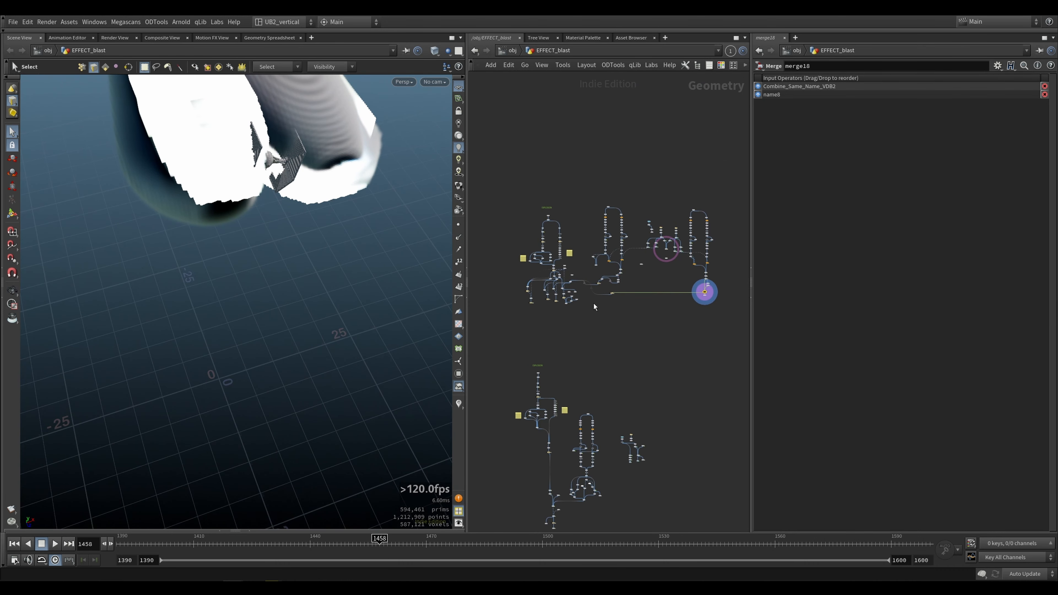
pyautogui.rightClick(595, 289)
pyautogui.press('Escape')
pyautogui.scroll(6, 548, 282)
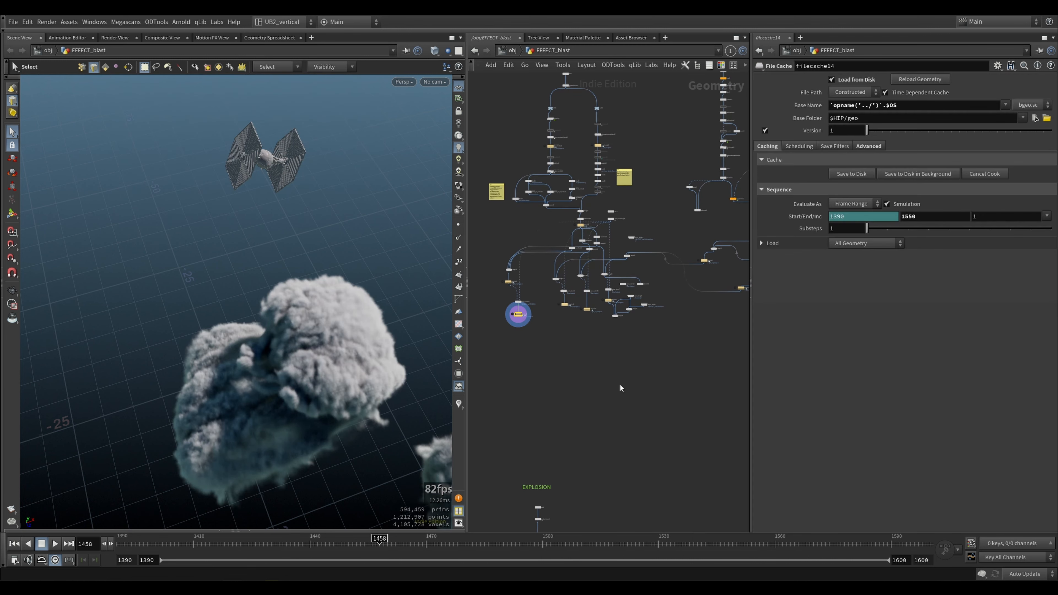
# Frame all three smoke plumes, start a flipbook of frames 1390 to 1600, and enlarge the MPlay window
pyautogui.scroll(-5, 628, 340)
pyautogui.moveTo(344, 265); pyautogui.dragTo(262, 343, button='right')
pyautogui.moveTo(262, 342); pyautogui.dragTo(258, 314)
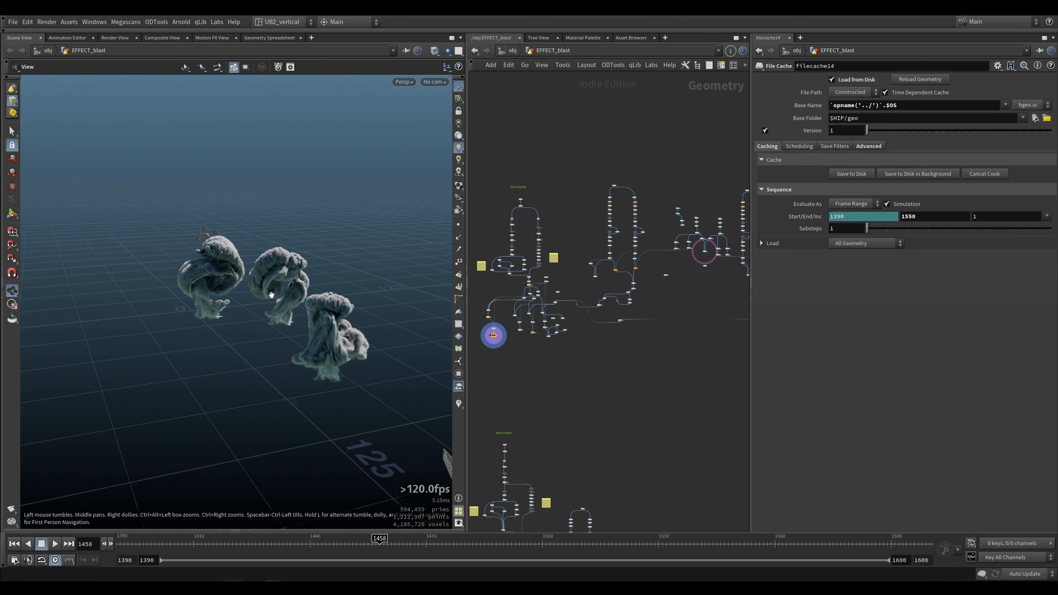
pyautogui.moveTo(277, 299)
pyautogui.mouseDown(button='right')
pyautogui.moveTo(260, 319)
pyautogui.moveTo(288, 302)
pyautogui.mouseUp(button='right')
pyautogui.hotkey('alt', 'f')
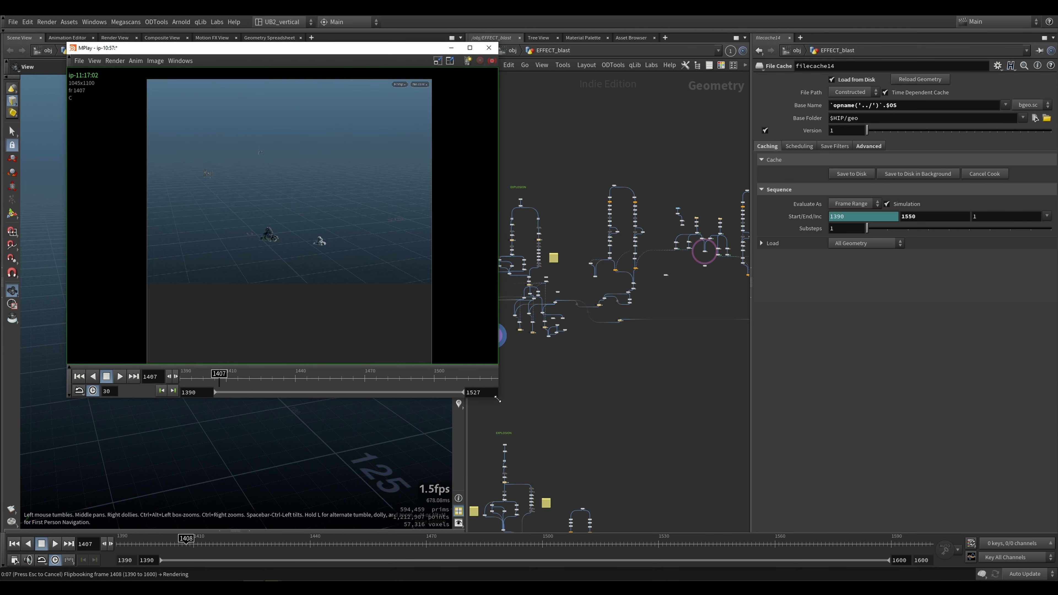
pyautogui.moveTo(499, 398); pyautogui.dragTo(664, 491)
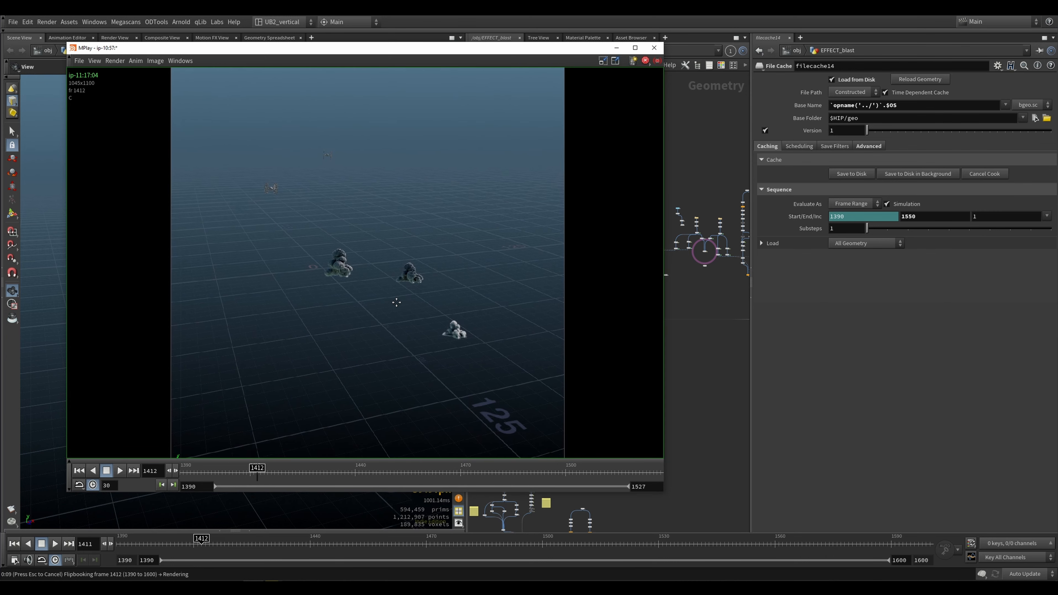